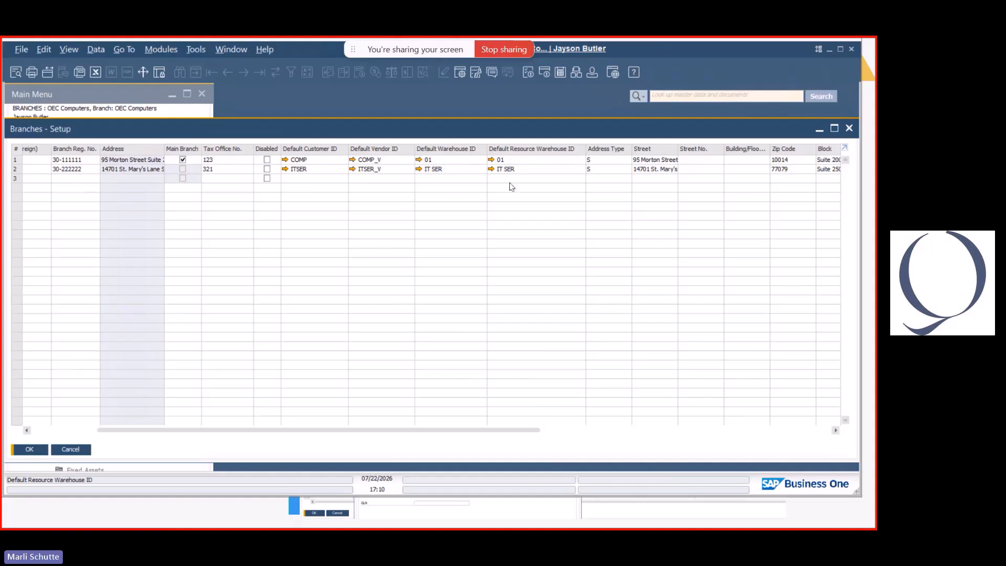
Check which branch is assigned to the OEC Computers default resource warehouse 01 and to warehouse 02.
left_click_drag(504, 433, 600, 438)
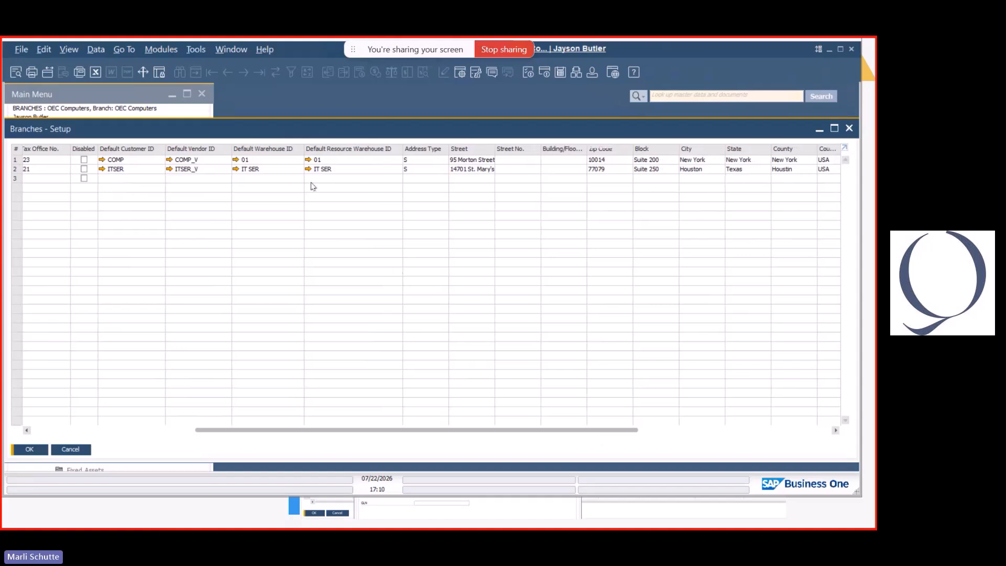
left_click(308, 160)
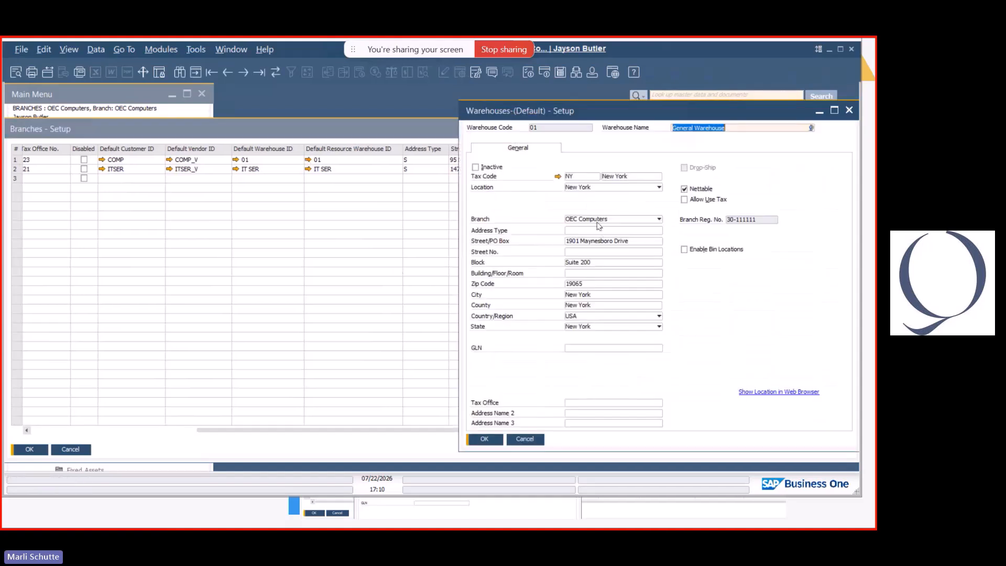
left_click(596, 220)
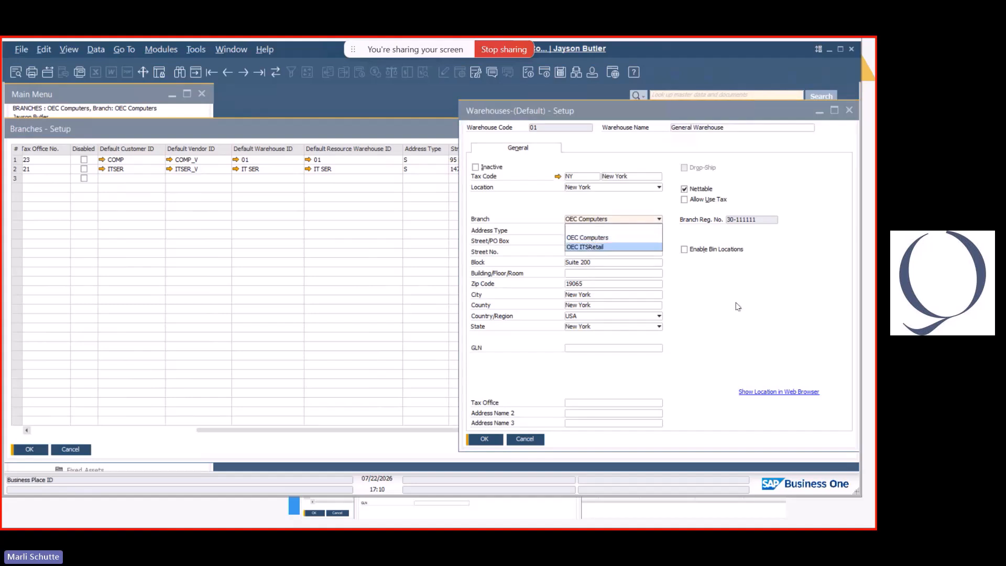
left_click(589, 239)
left_click(243, 72)
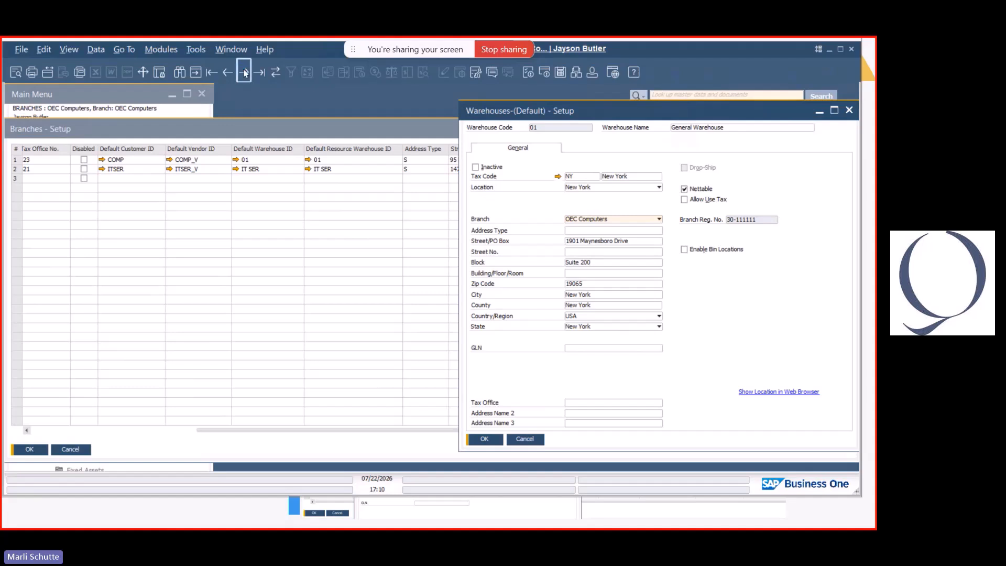
left_click(591, 220)
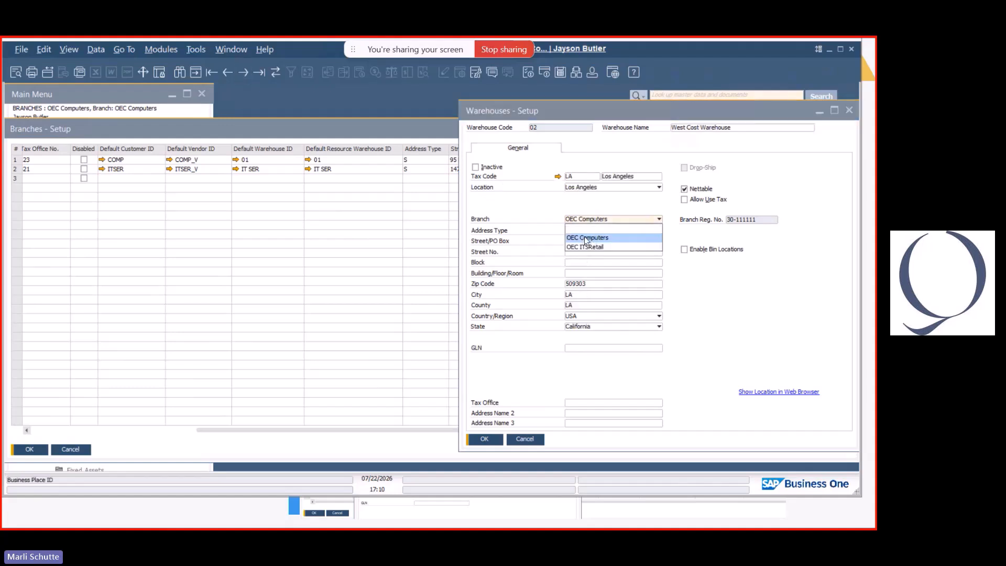
left_click(586, 239)
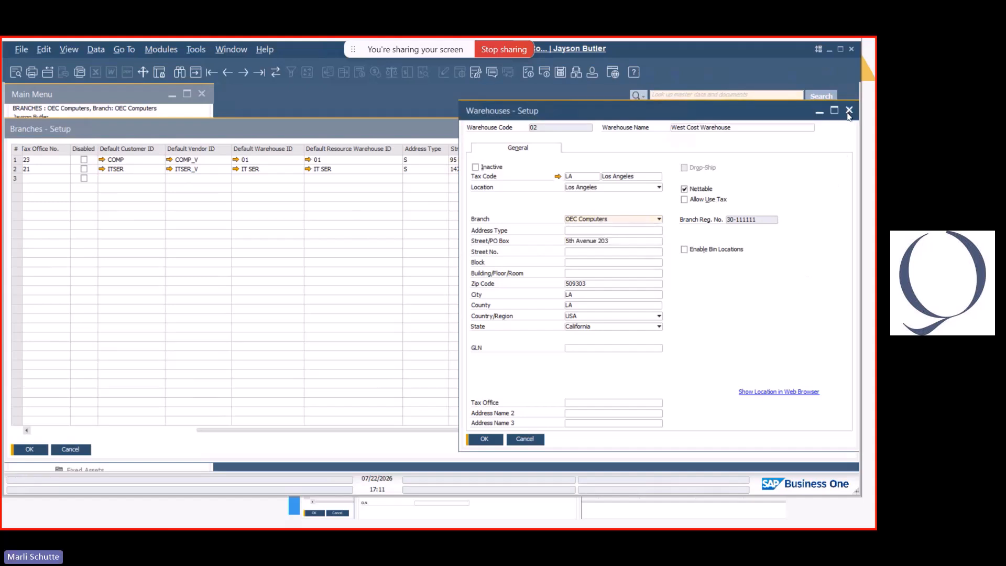
key("Escape")
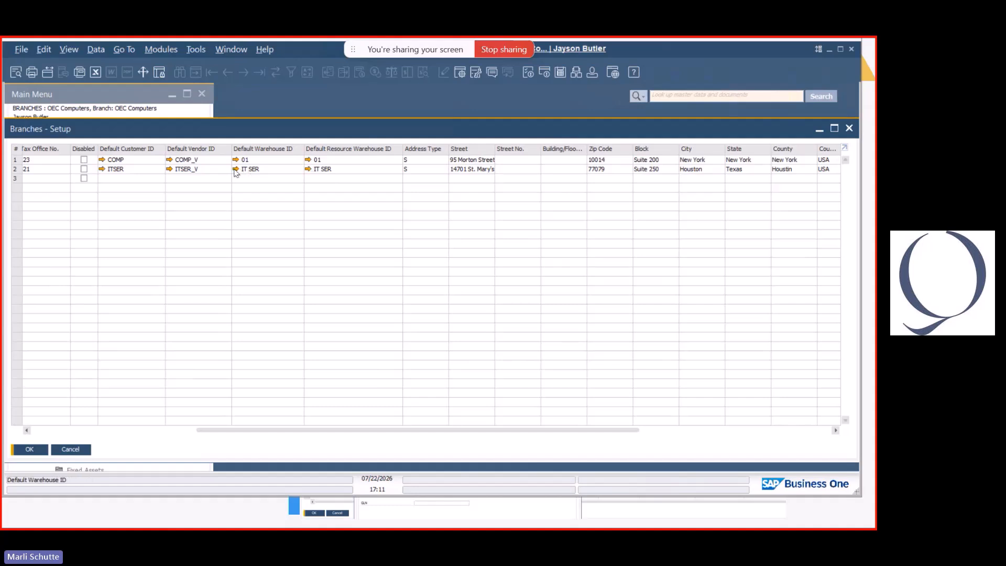
Inspect the branch assignment of the default warehouse IT SER and close the branch setup.
left_click(235, 169)
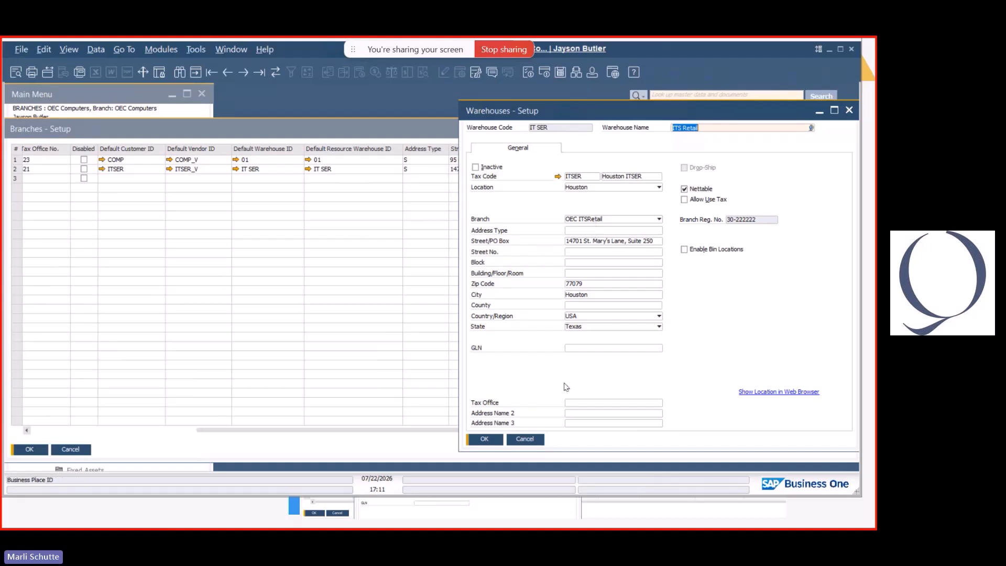
left_click(530, 440)
left_click_drag(493, 430, 23, 433)
left_click(80, 450)
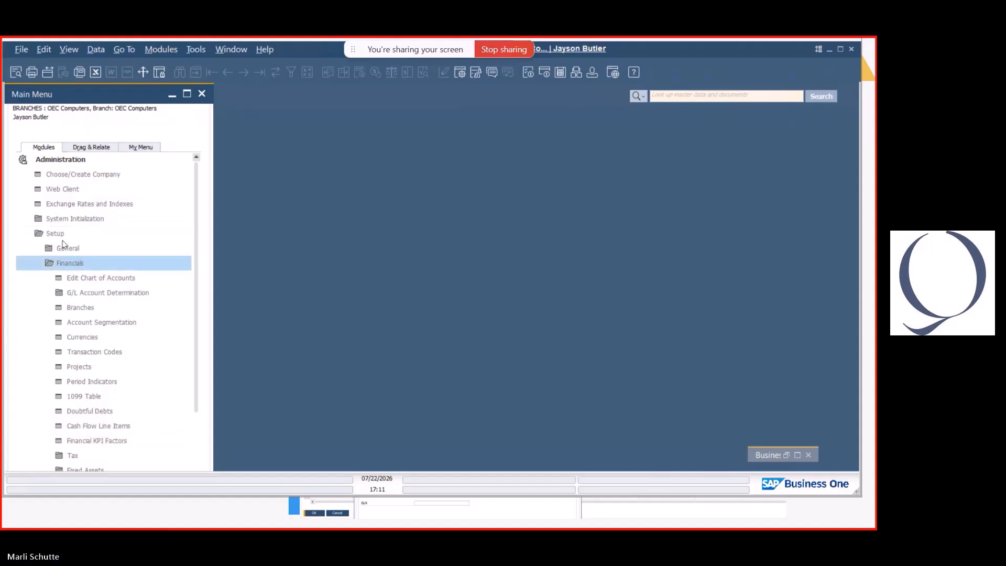
Open the A/R Invoices series in the document numbering setup and examine the Primary, COMP and IT series.
left_click(68, 219)
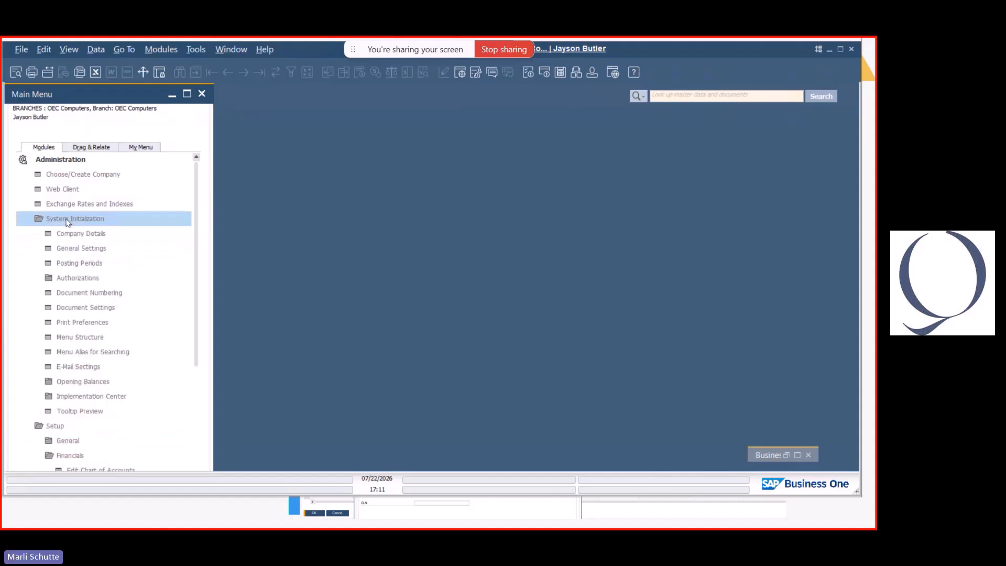
left_click(79, 294)
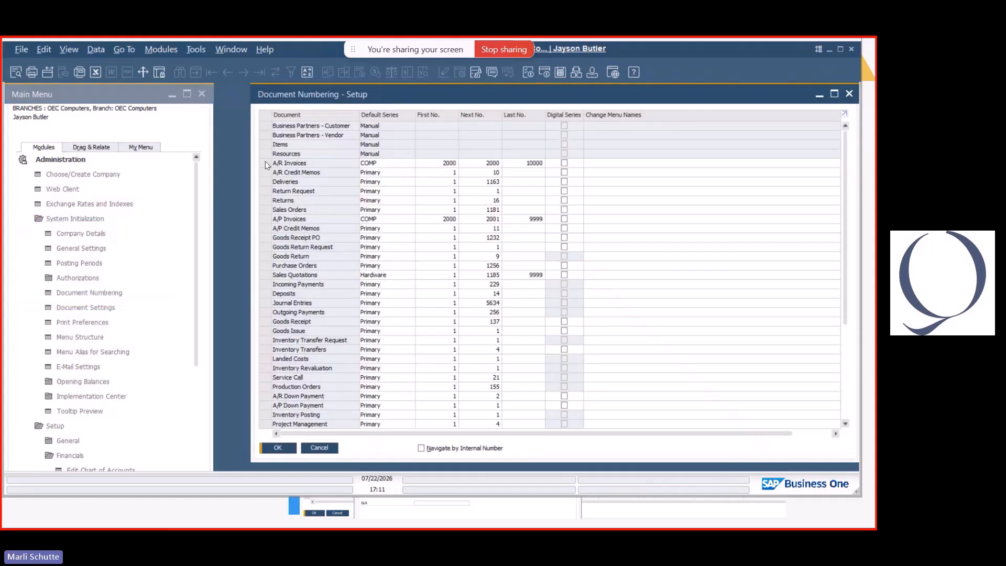
double_click(266, 163)
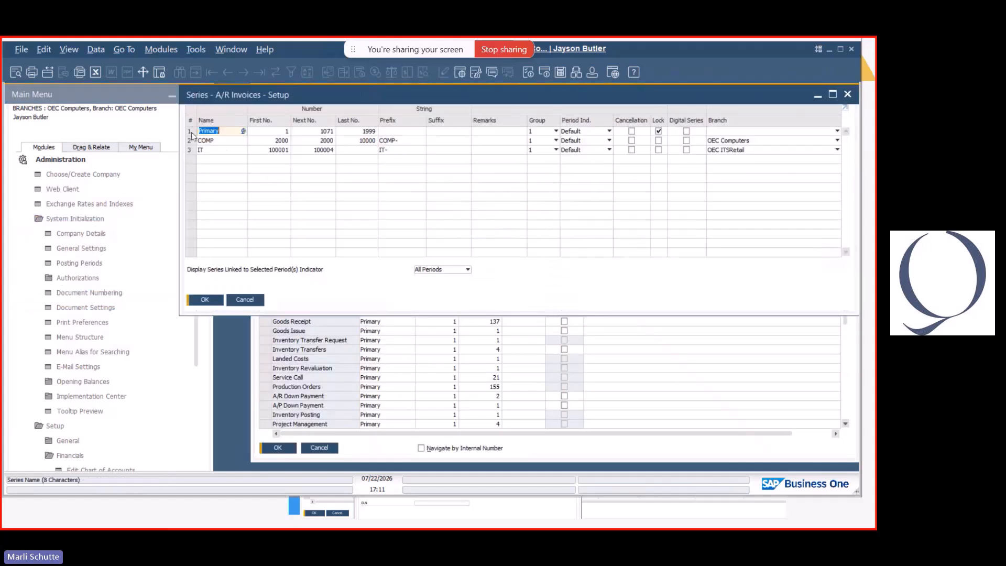
left_click(191, 133)
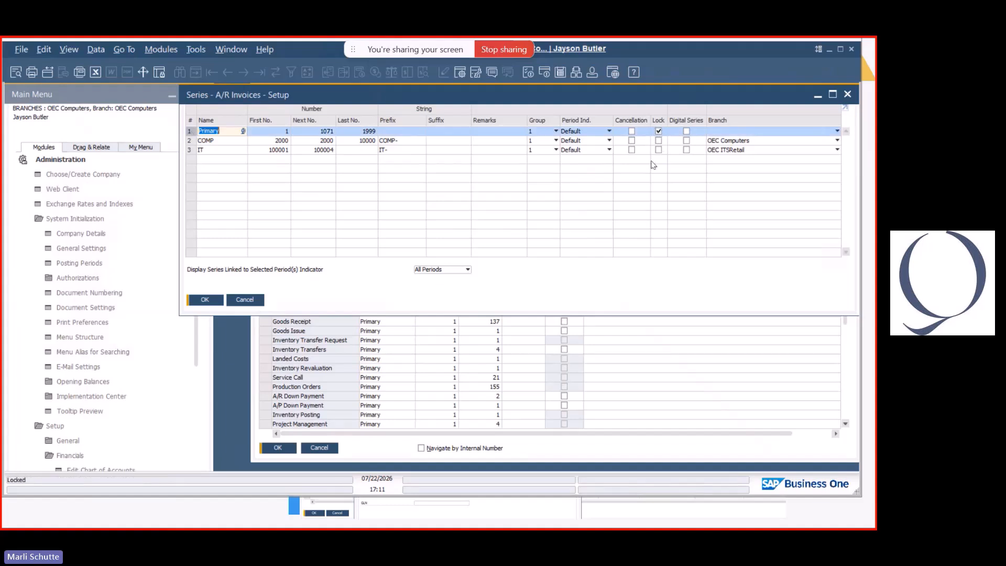
left_click(194, 143)
left_click(193, 150)
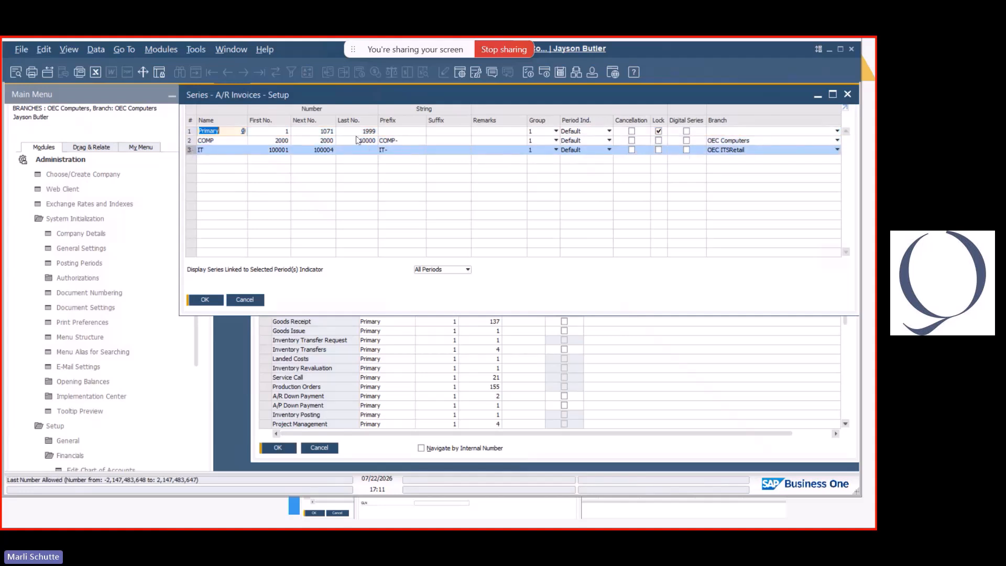
View the branch choices for the IT invoice series and close the document numbering setup.
left_click(765, 150)
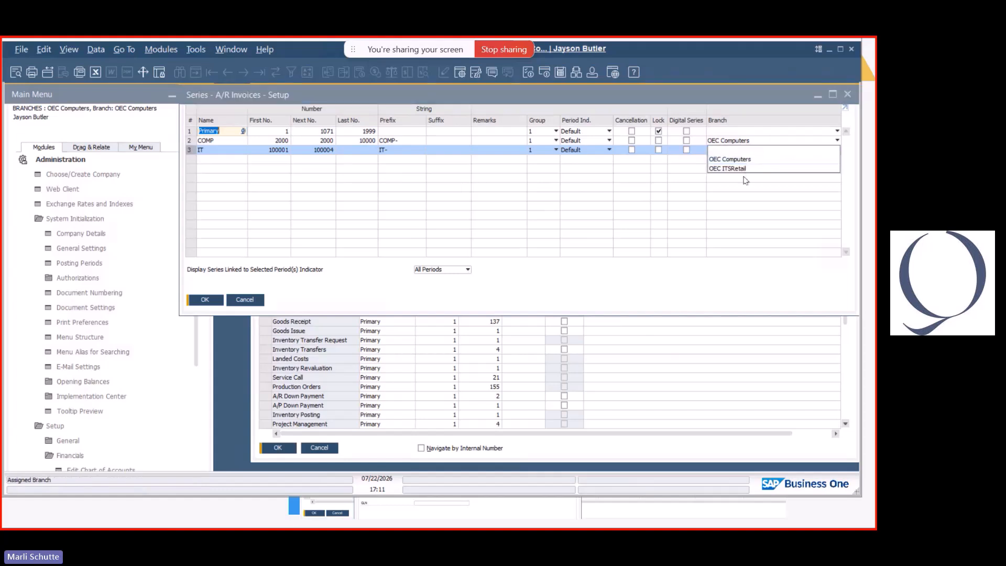
left_click(717, 90)
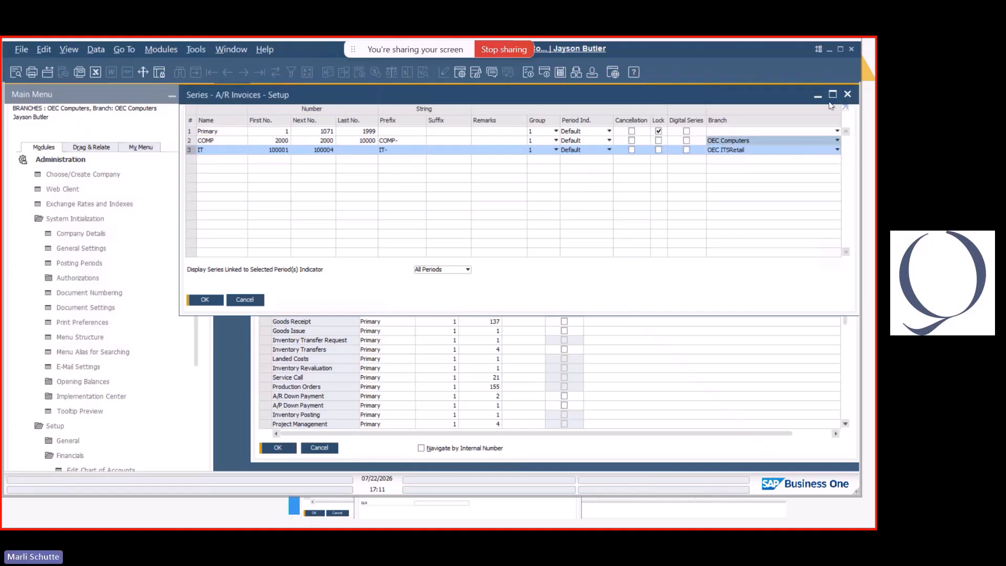
left_click(846, 98)
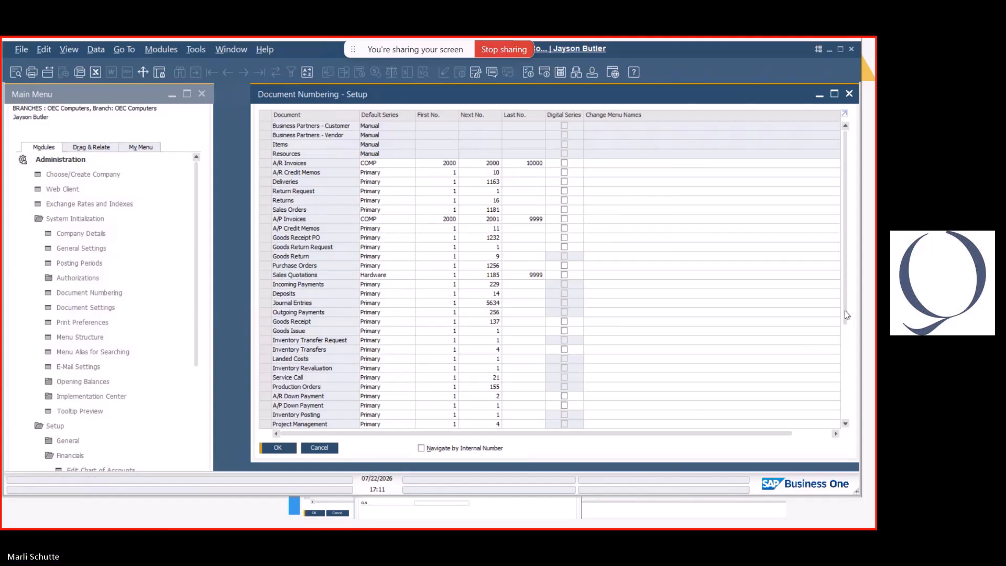
left_click(320, 448)
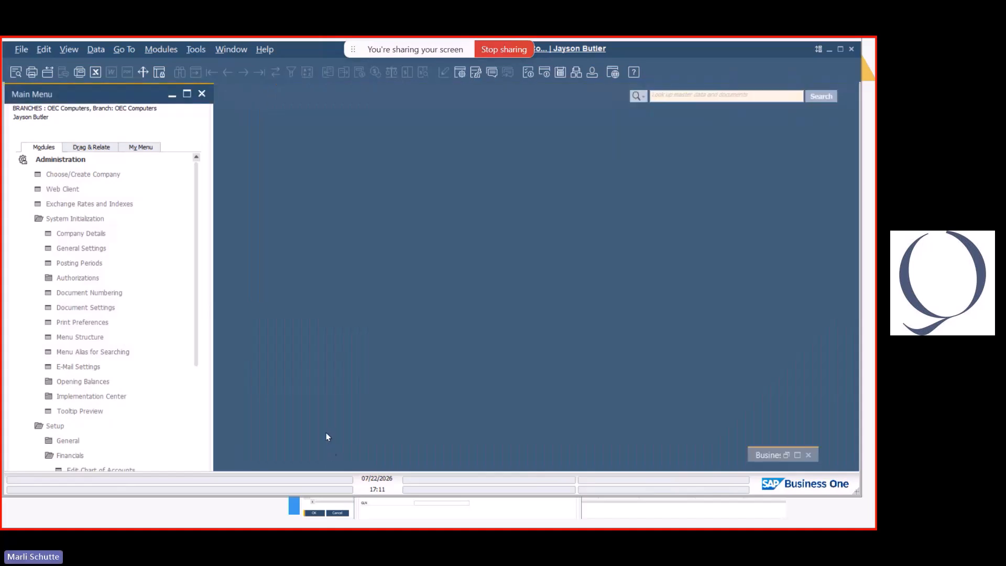
left_click(80, 220)
left_click(66, 160)
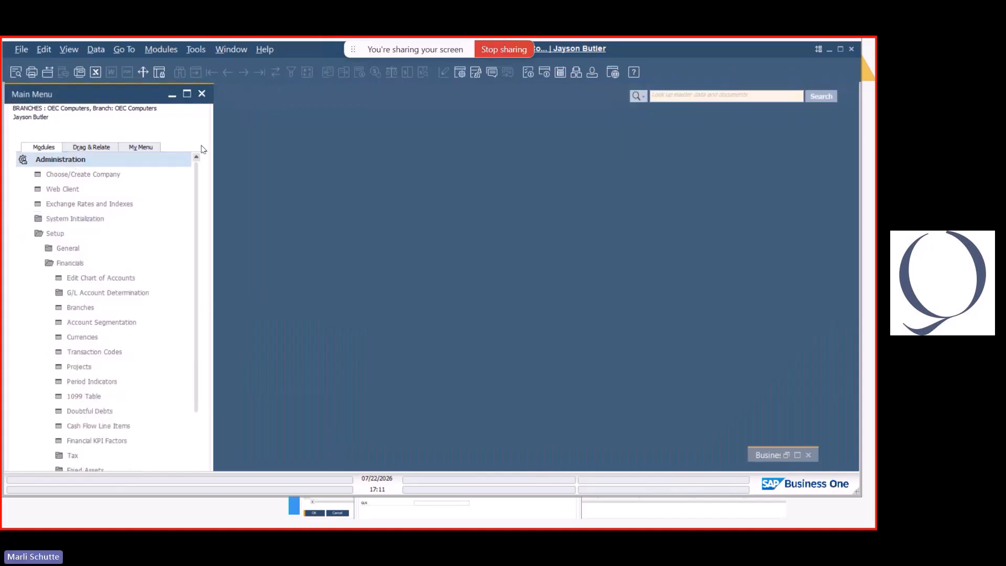
Open the manager user's setup and review its branch assignment.
left_click(592, 74)
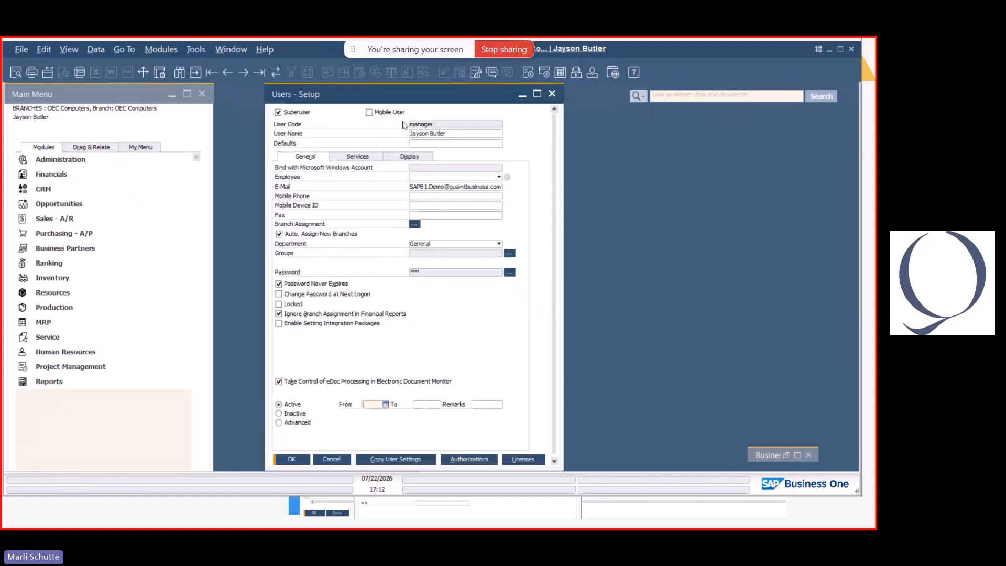
left_click(415, 224)
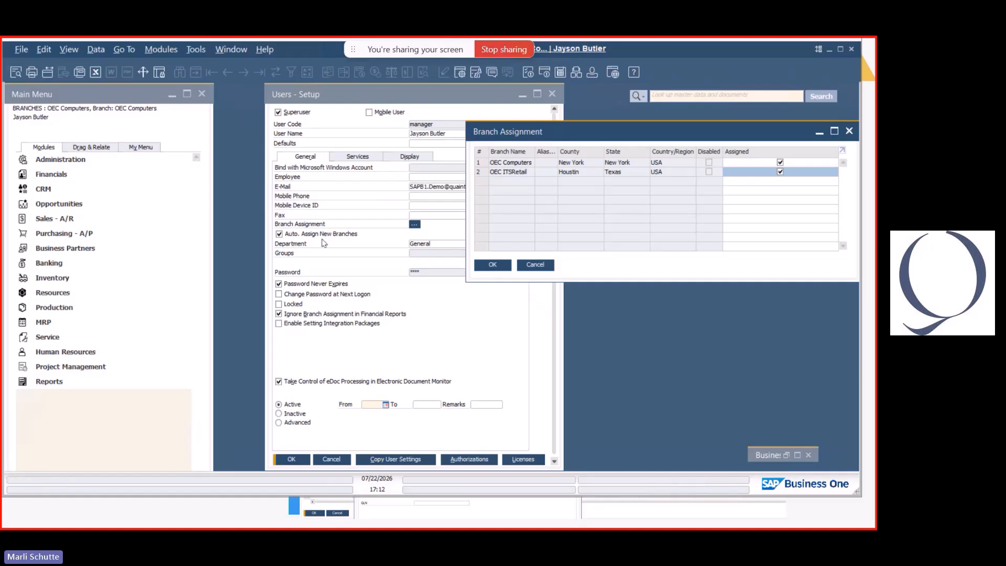
left_click(535, 266)
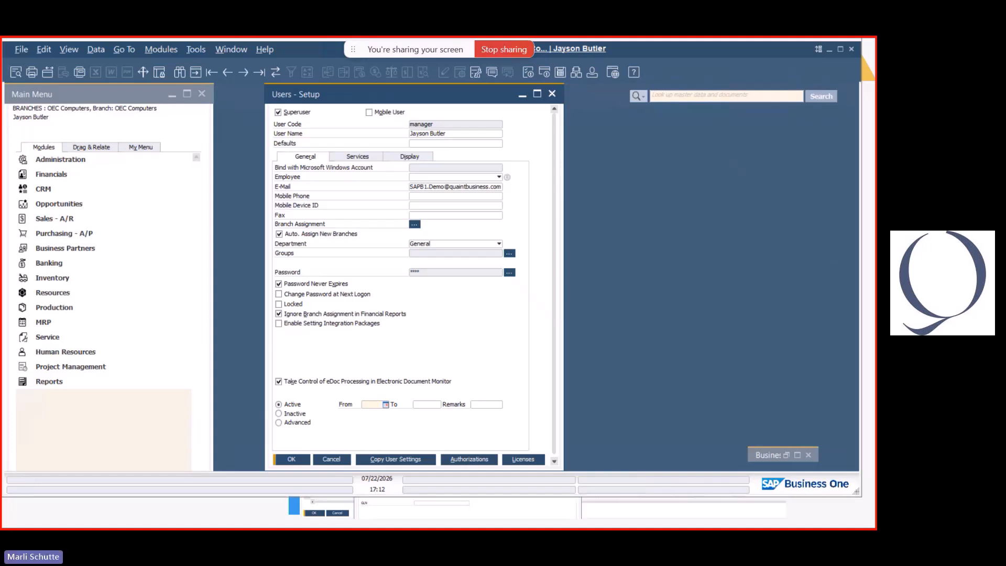
Switch to the second SAP Business One session, review that user's branch assignment, and close both user setups.
key("alt+Tab")
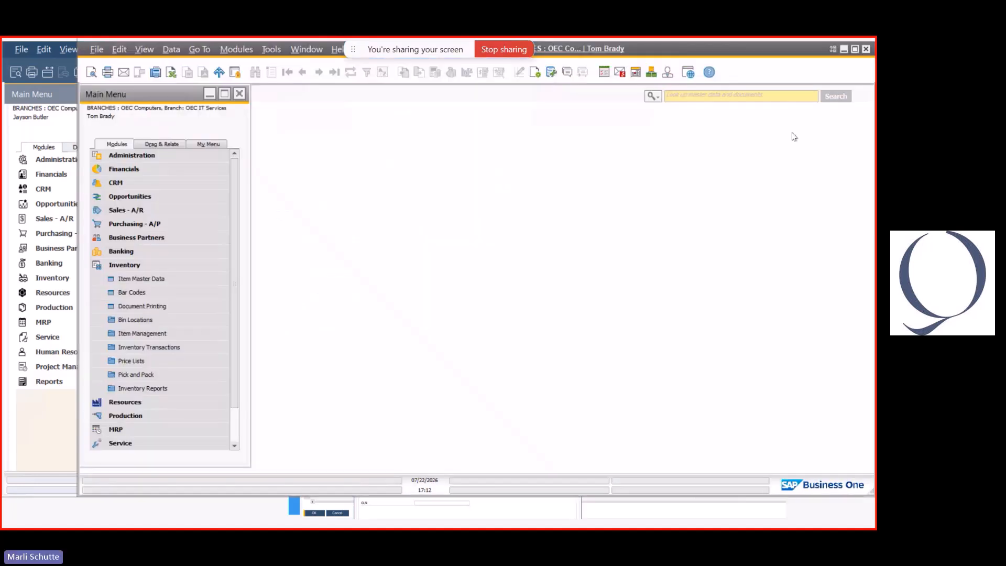
left_click(667, 72)
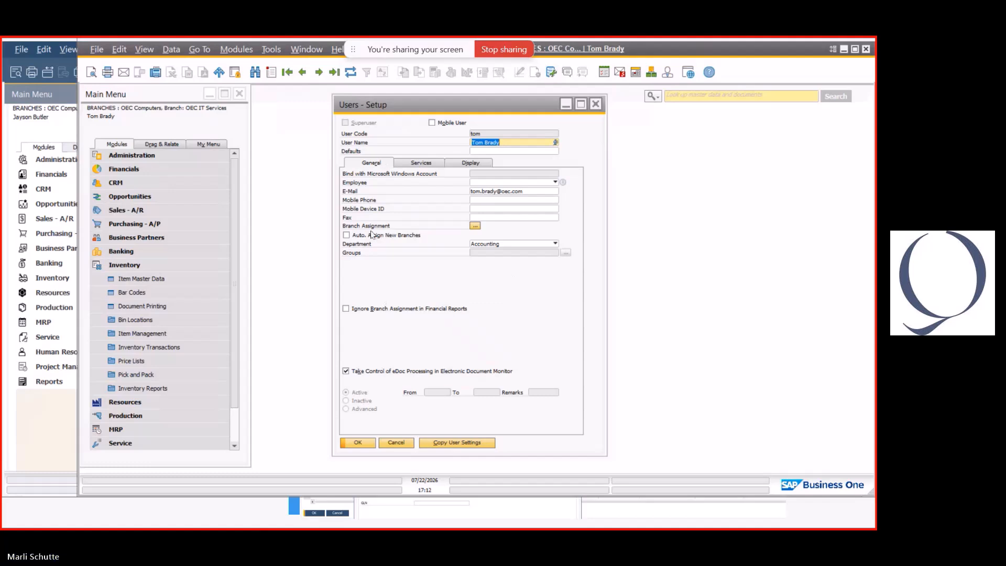
left_click(475, 226)
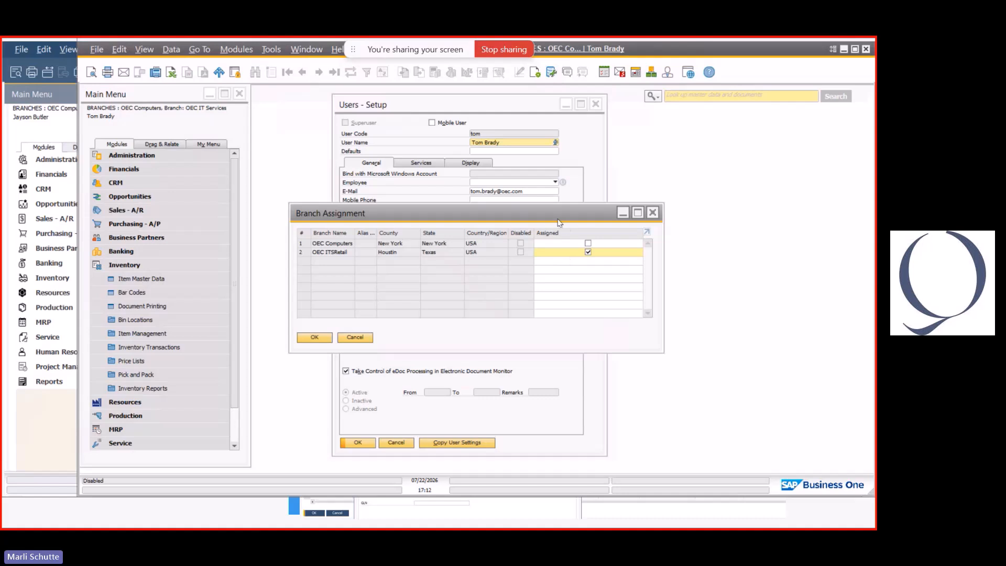
left_click_drag(558, 221, 576, 219)
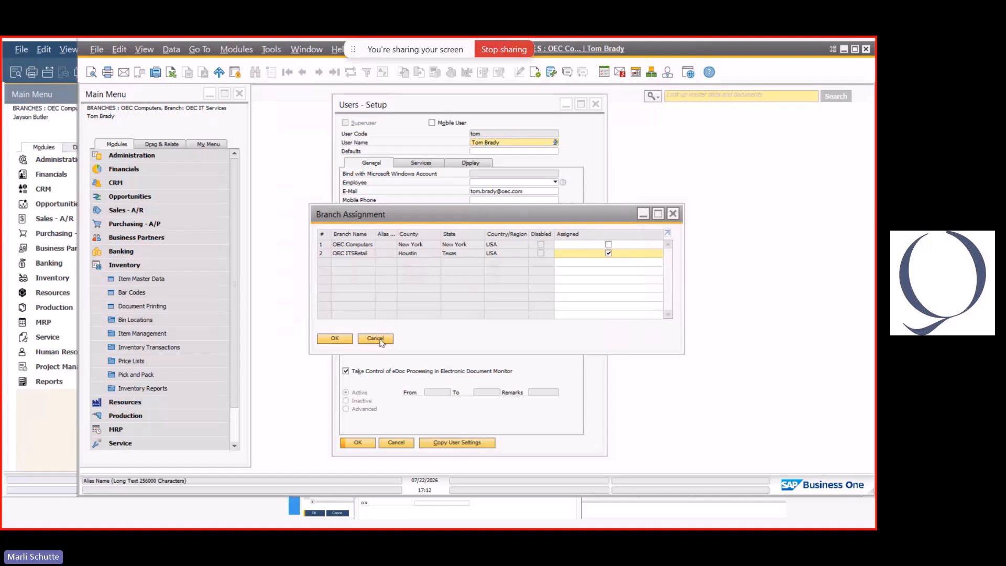
key("Return")
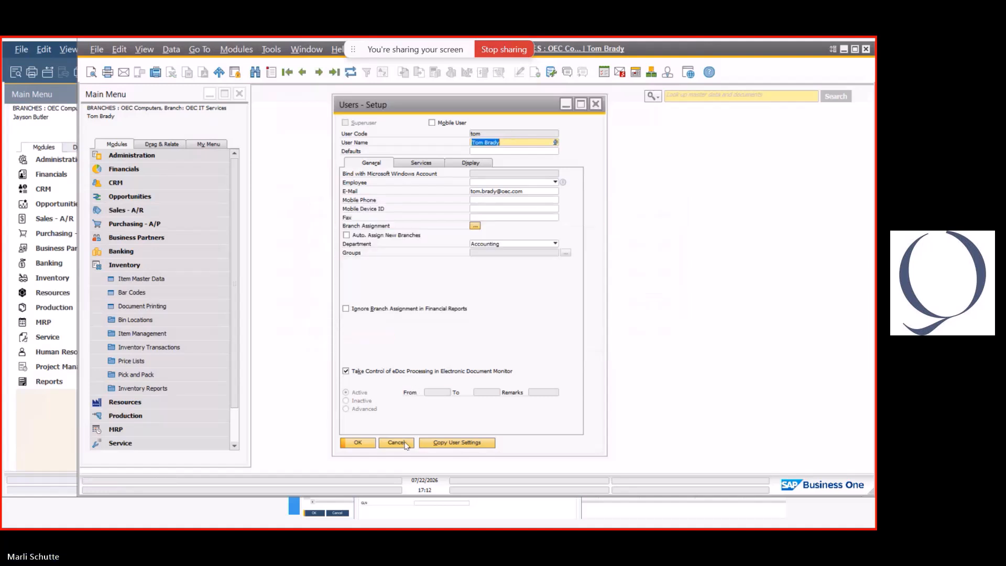
left_click(397, 442)
key("alt+Tab")
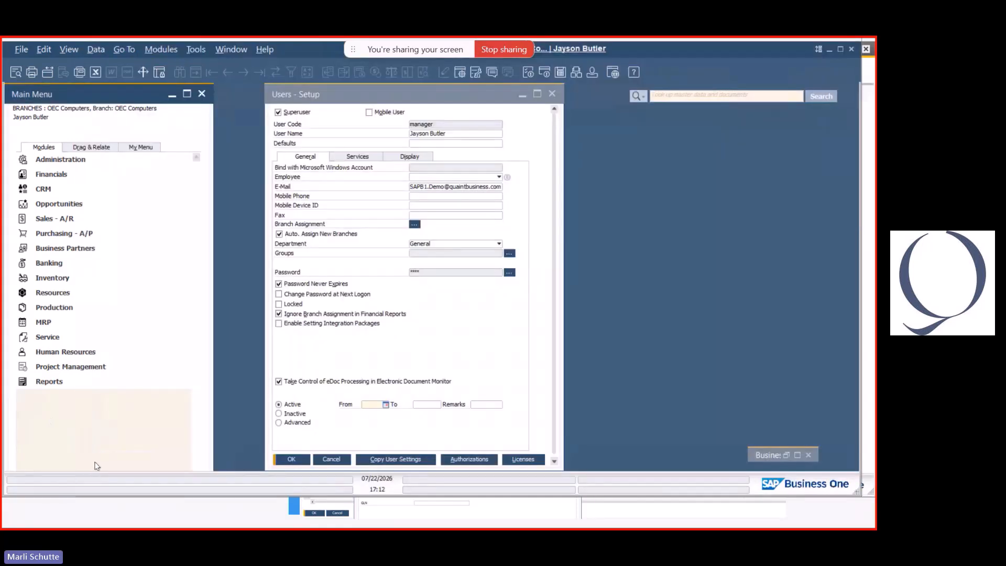
left_click(332, 460)
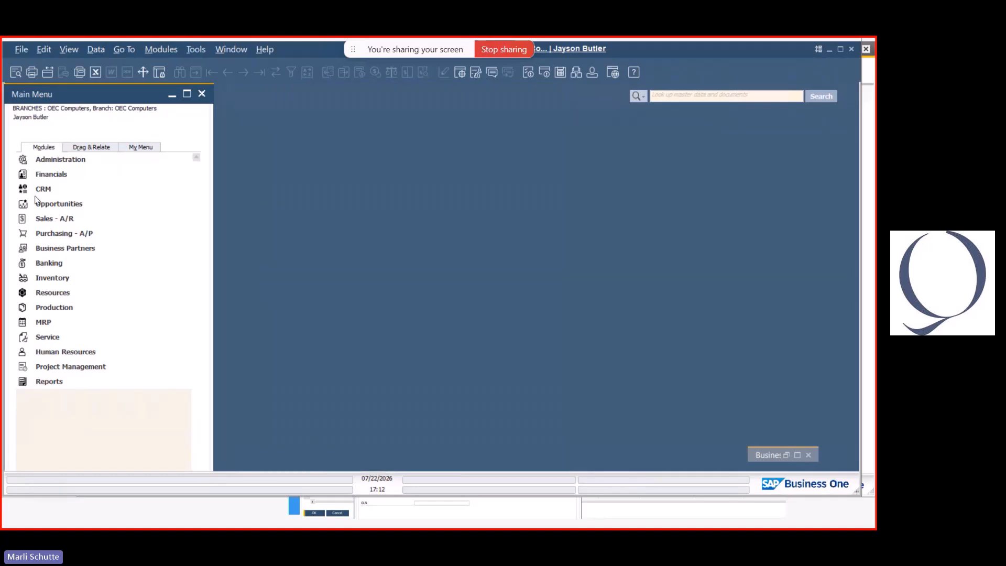
Open the details of the Sales Revenues - Domestic account in the chart of accounts and view its branch choices.
left_click(55, 176)
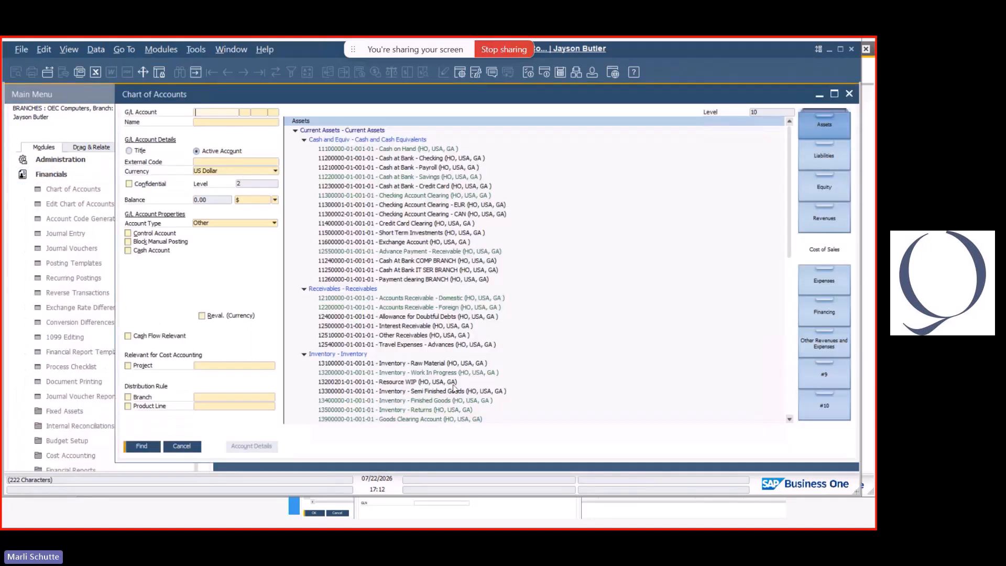
left_click(821, 219)
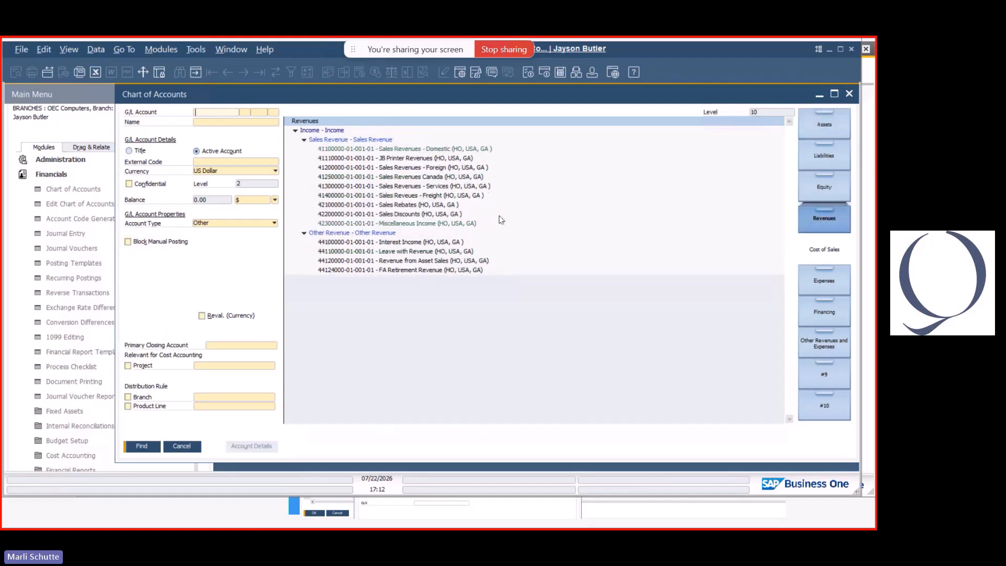
left_click(372, 151)
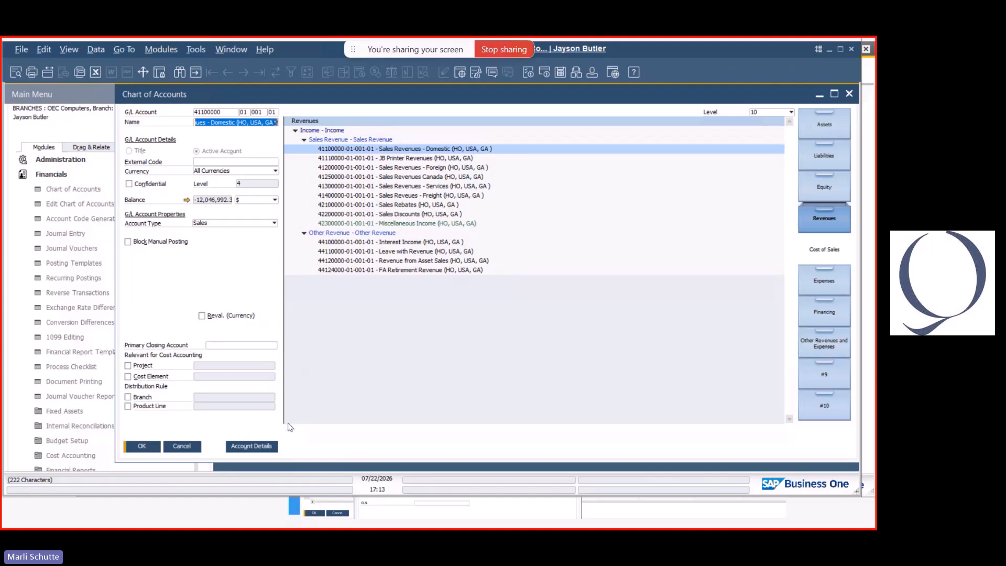
left_click(255, 447)
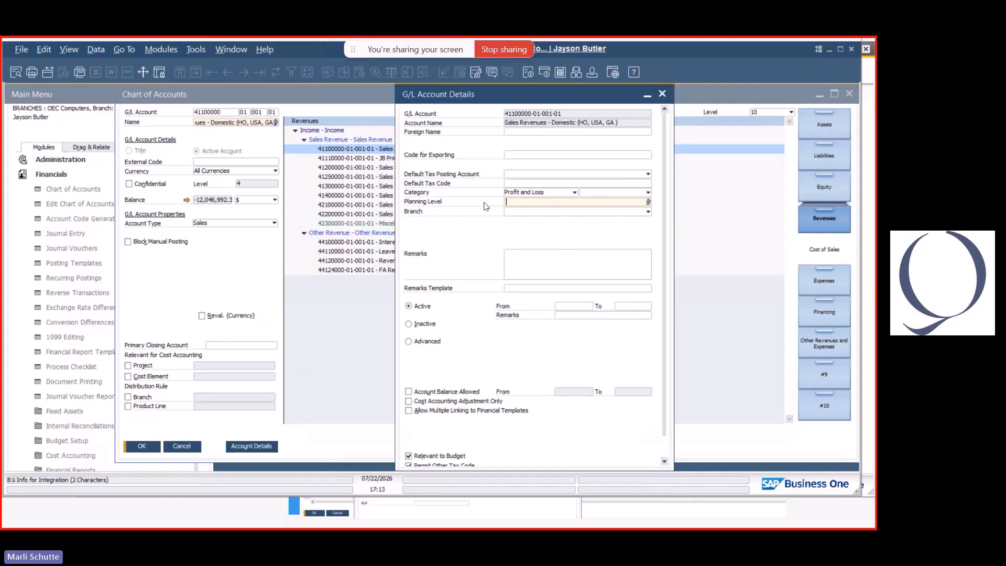
left_click(532, 212)
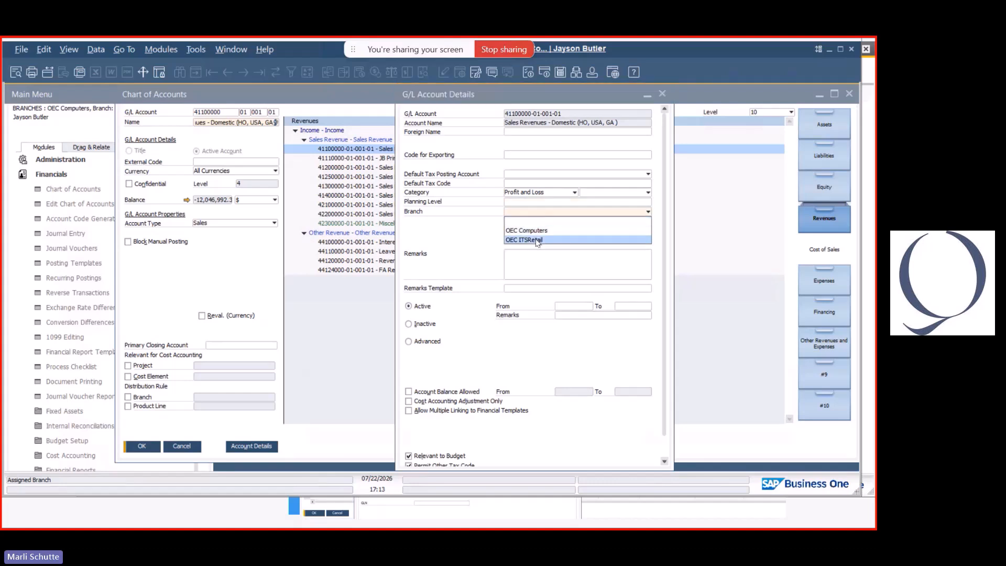
left_click(662, 94)
left_click(849, 93)
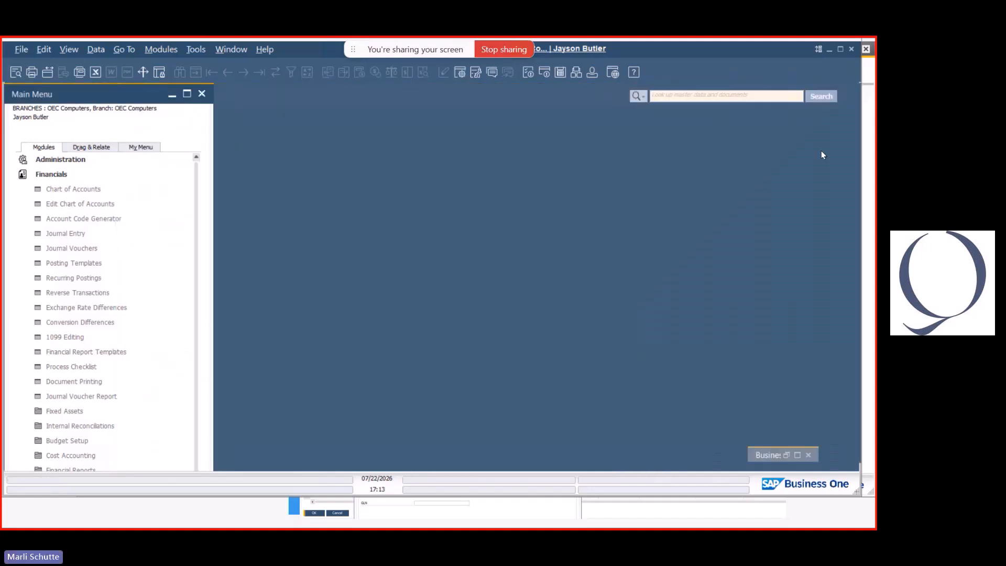
Open the House Bank Accounts setup and compare the branches of the two BOA accounts in rows 3 and 4.
left_click(87, 174)
left_click(88, 157)
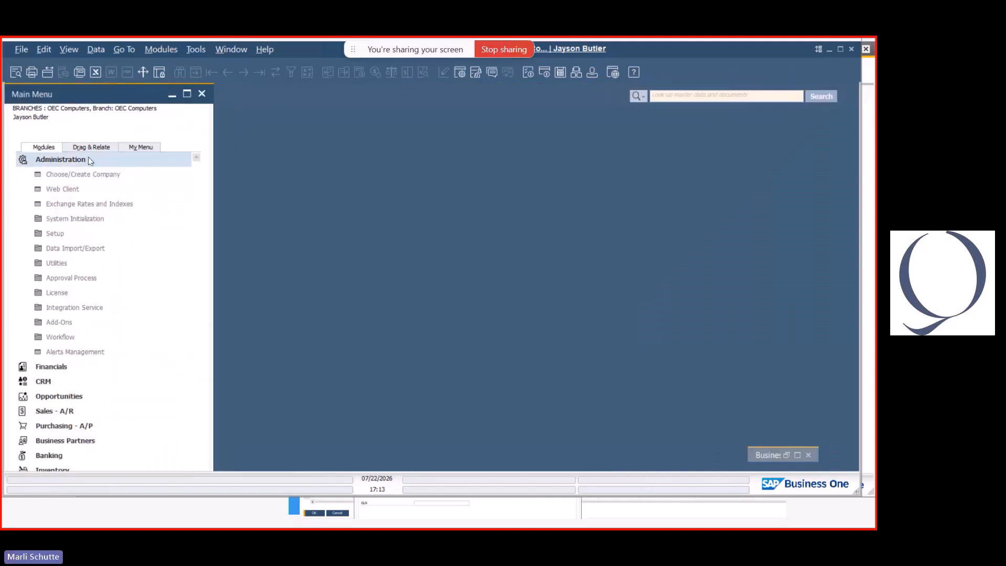
left_click(74, 232)
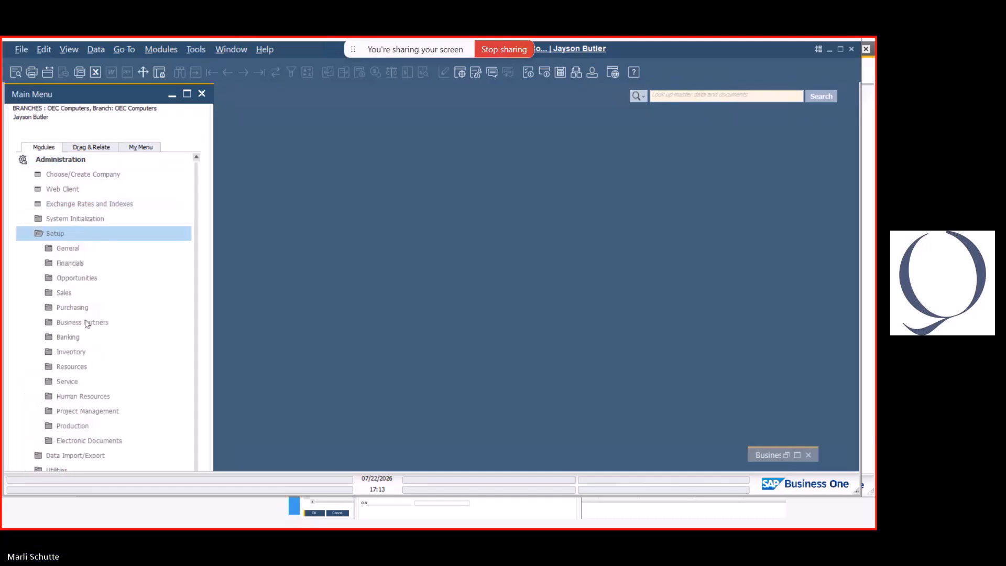
left_click(86, 339)
left_click(87, 366)
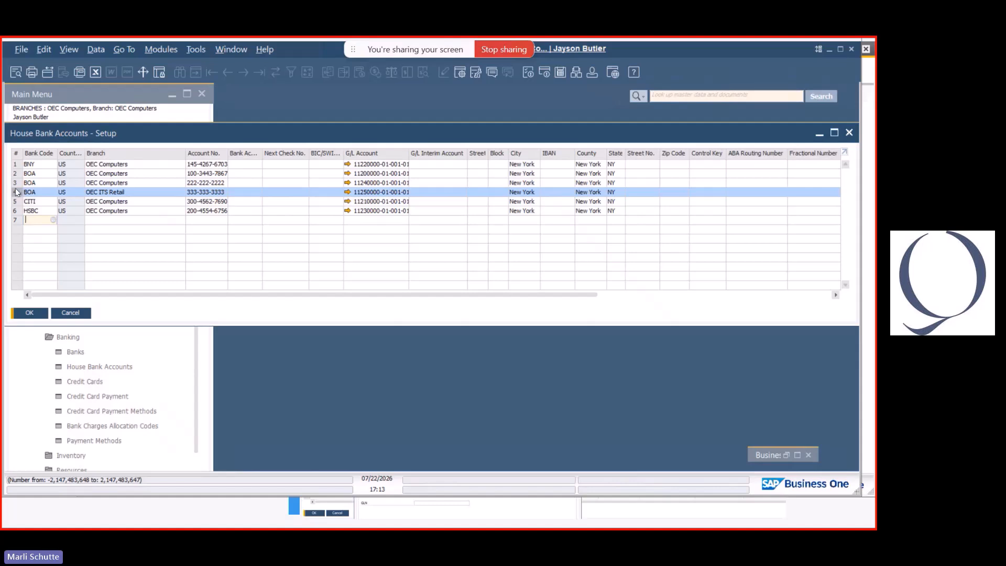
left_click(18, 184)
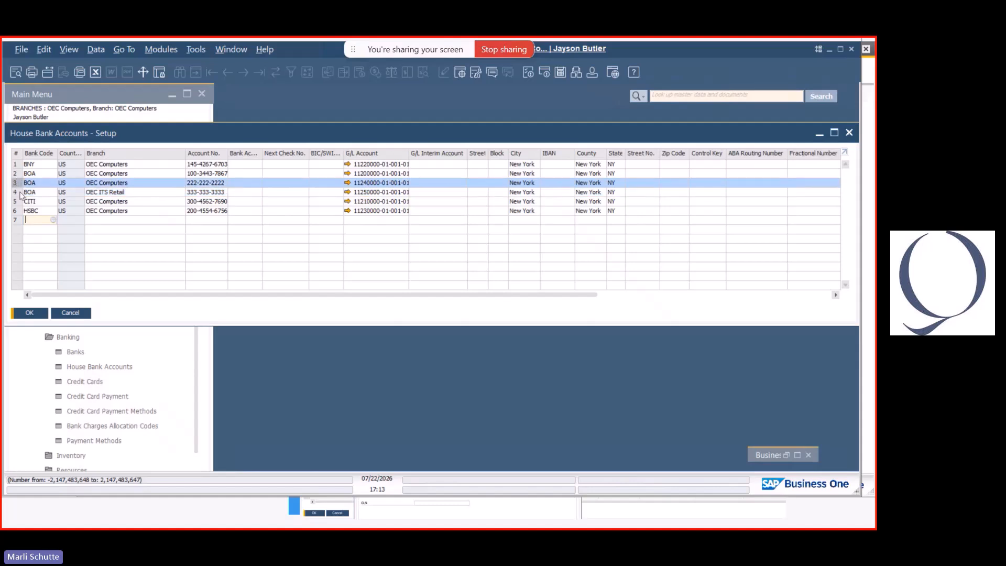
left_click(19, 193)
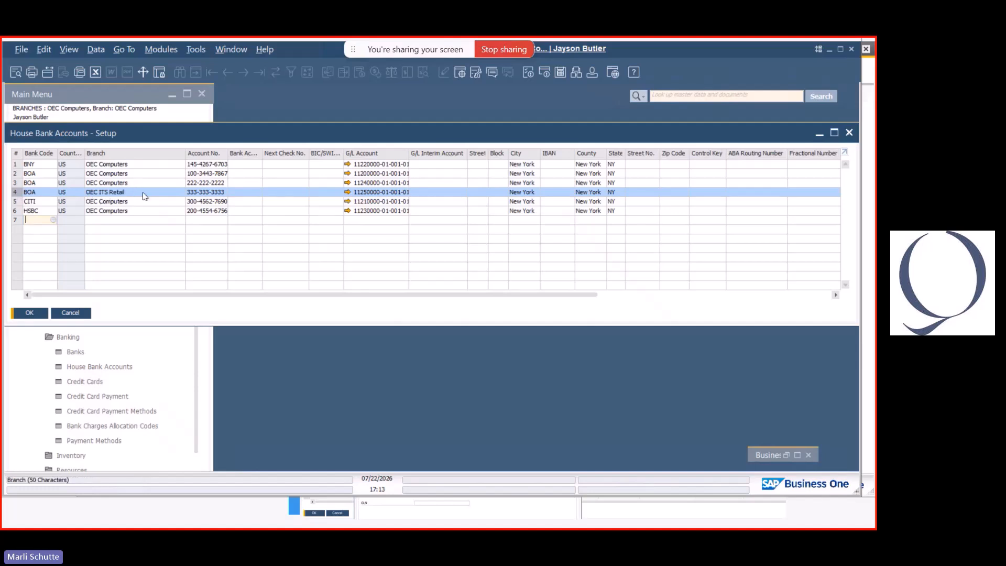
From the BOA house bank account in row 3, view the branch in its linked G/L account's details.
left_click(347, 183)
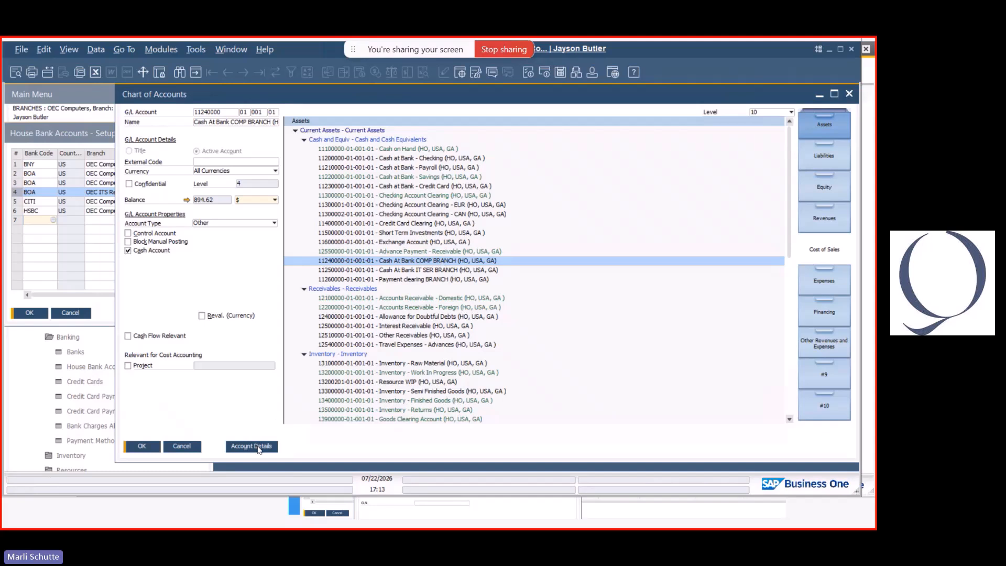
left_click(252, 447)
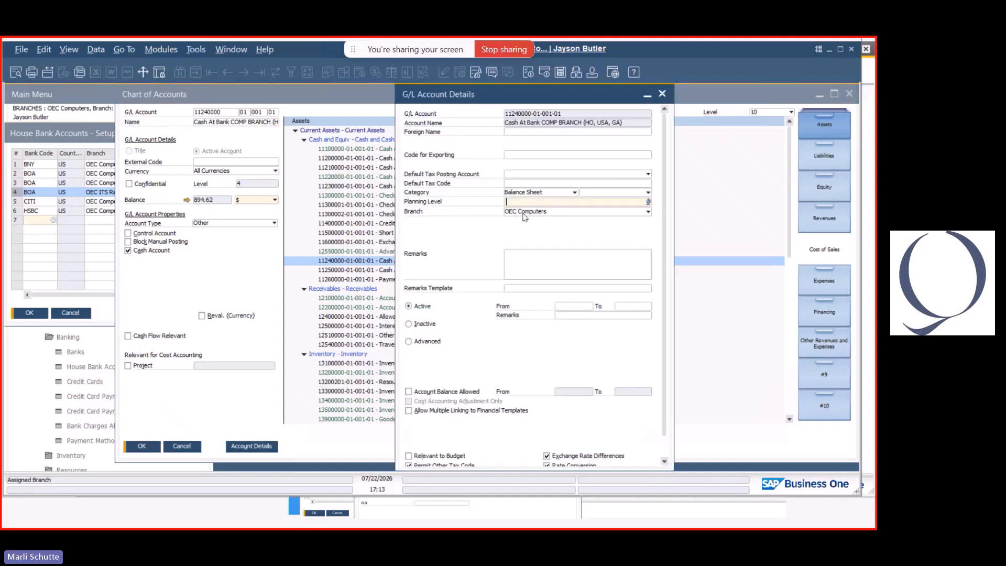
left_click(662, 95)
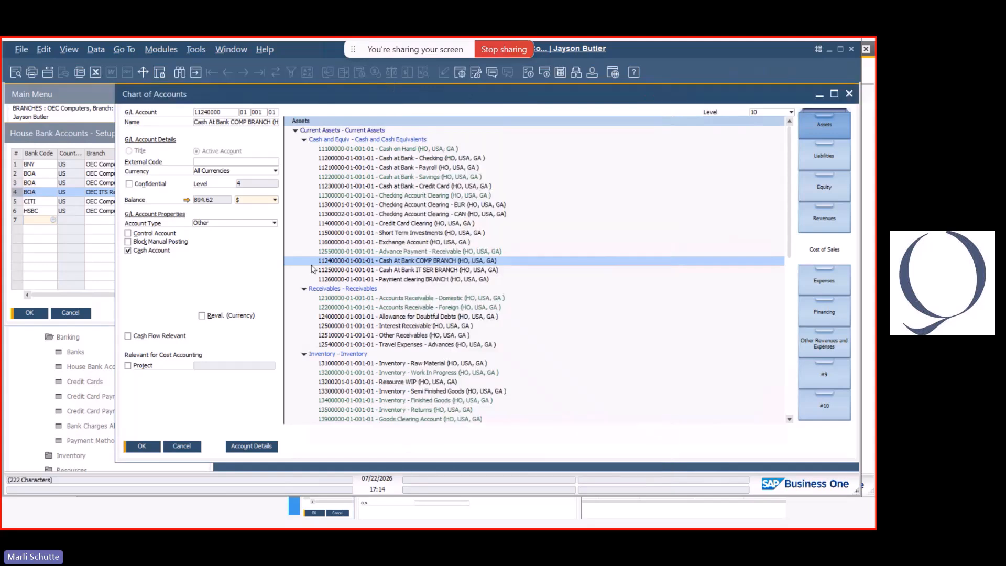
View the branch in the Cash At Bank IT SER BRANCH account's details, and close the chart of accounts and house bank setup.
left_click(364, 269)
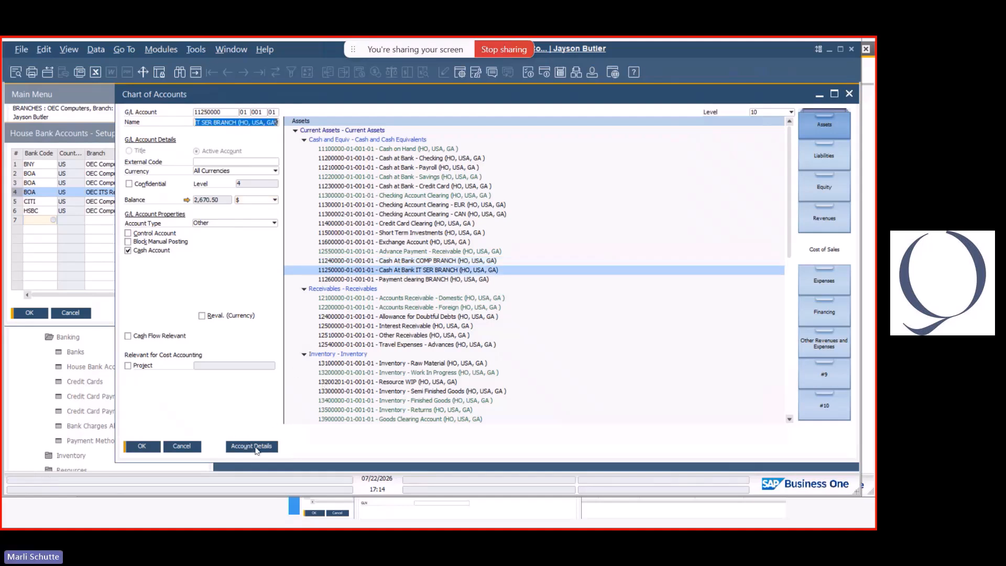
left_click(253, 446)
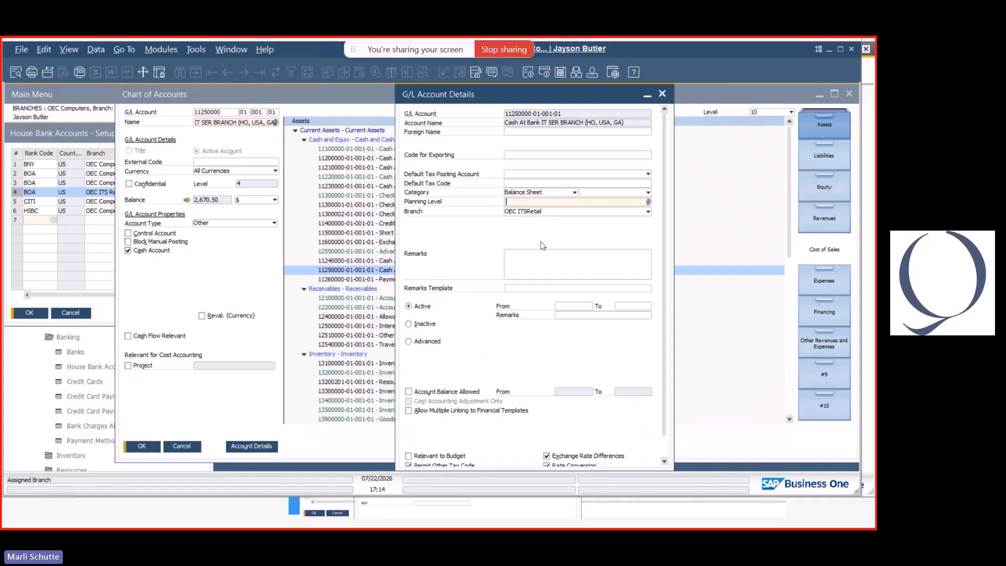
key("Escape")
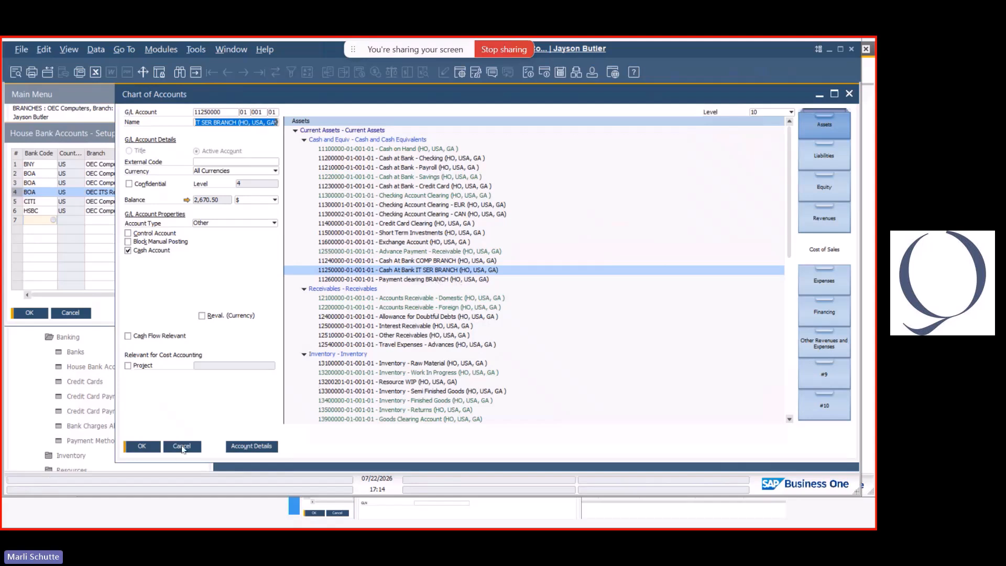
left_click(181, 447)
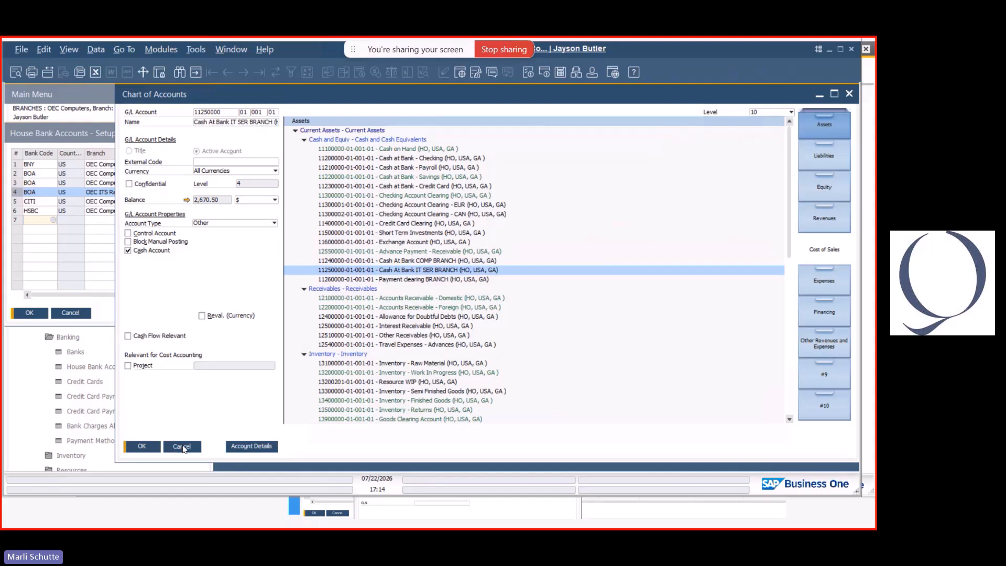
left_click(80, 313)
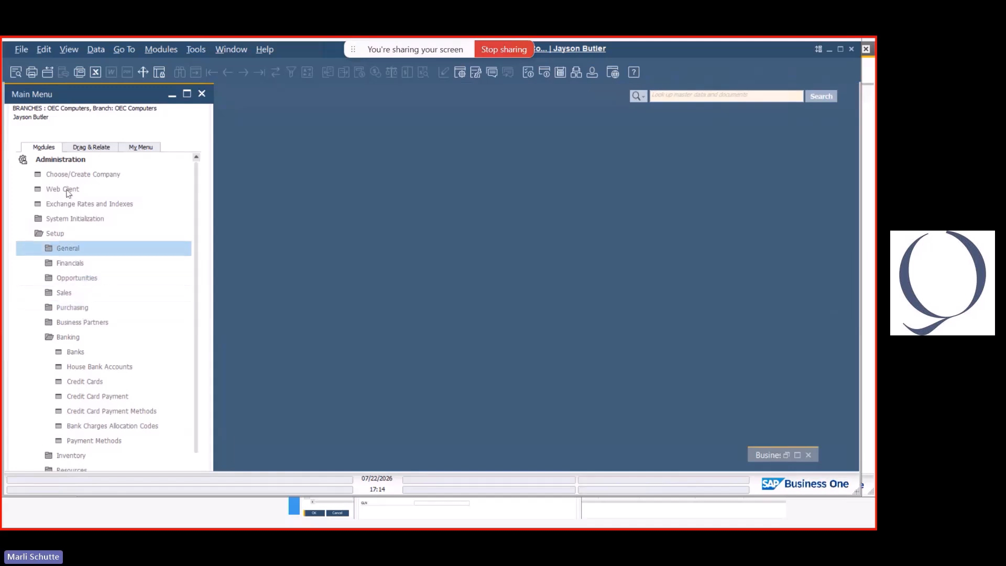
left_click(55, 233)
left_click(71, 161)
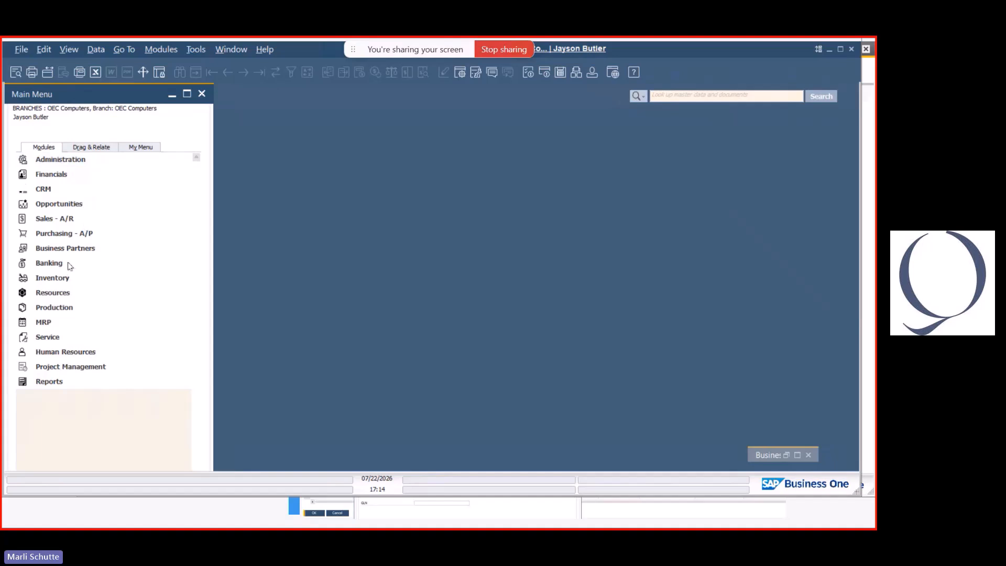
Restore the minimized Business Partner Master Data window and review the branch assignment of Earthshaker Corporation.
left_click(785, 455)
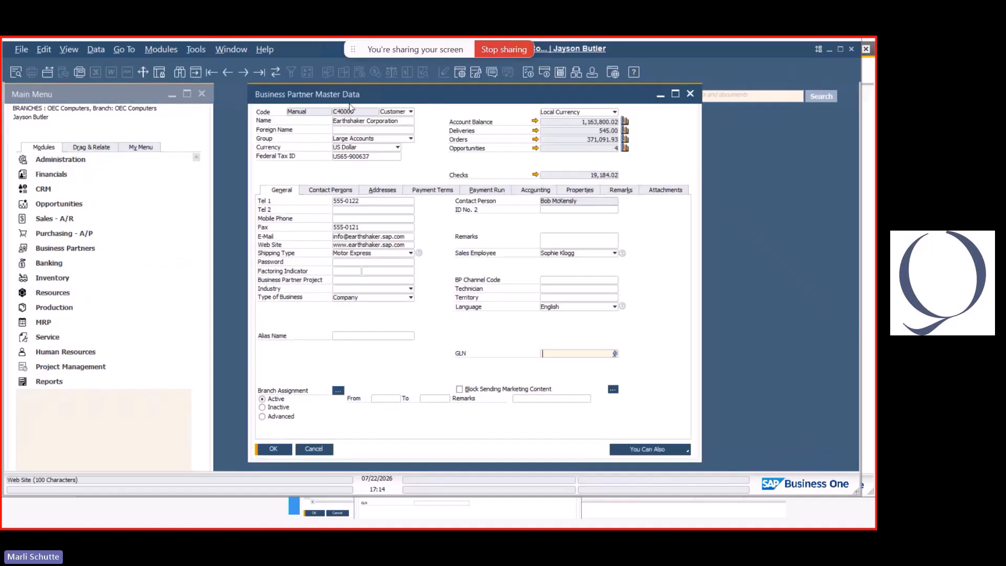
left_click(338, 392)
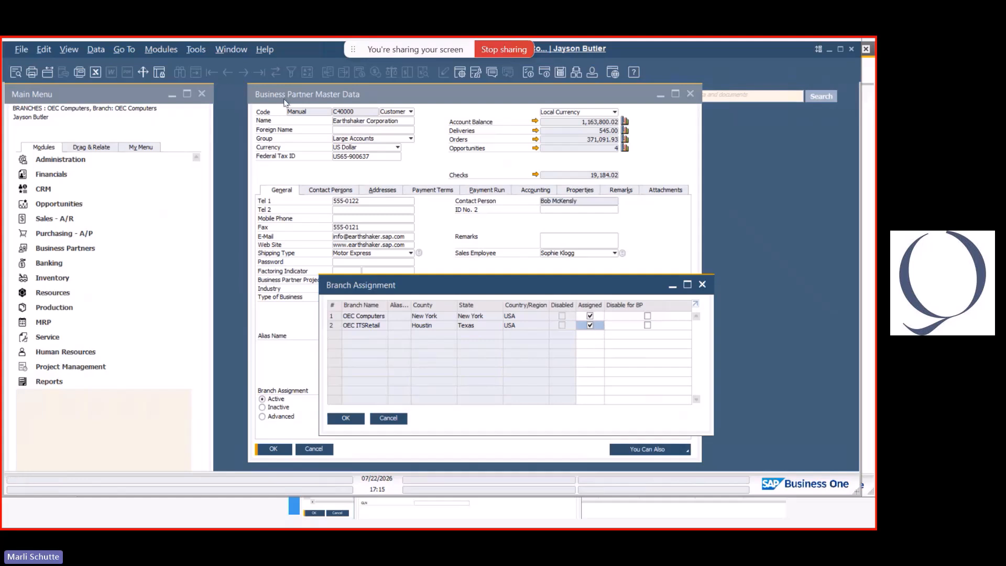
left_click(394, 418)
Try disabling OEC Computers and assigning OEC ITSRetail in Mashina Corporation's branch assignment, and cancel the changes.
left_click(241, 71)
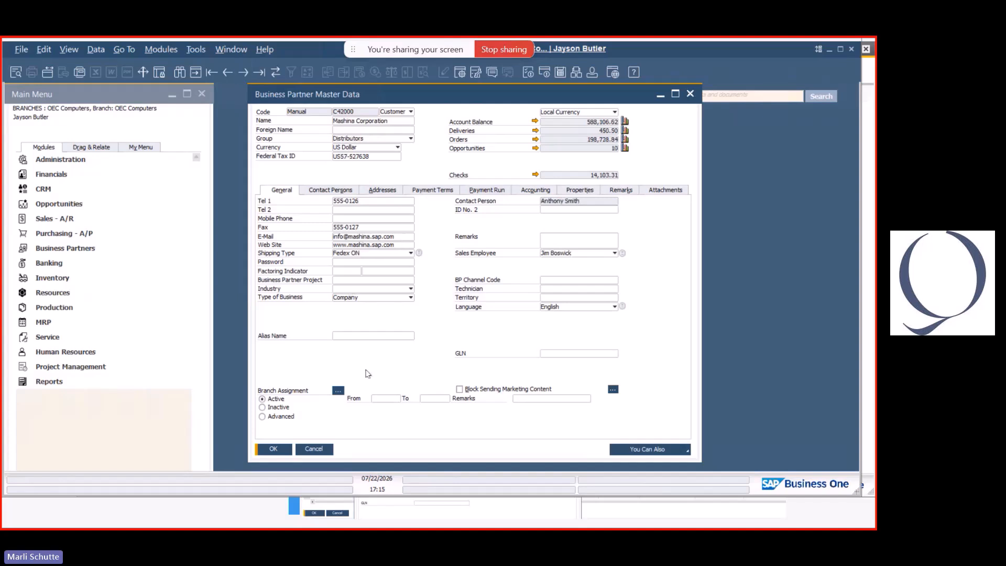
left_click(339, 391)
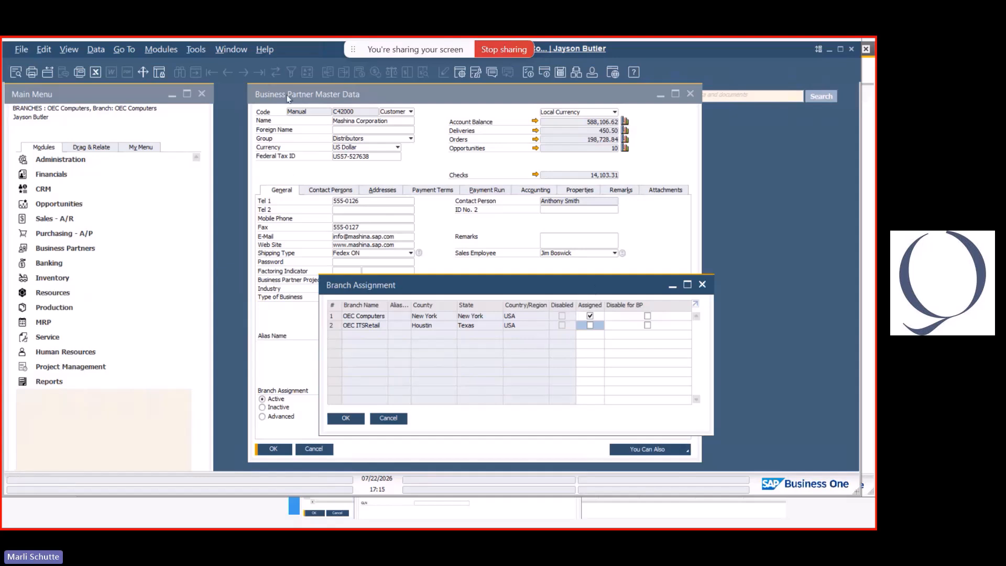
left_click(331, 317)
left_click(589, 316)
left_click(648, 316)
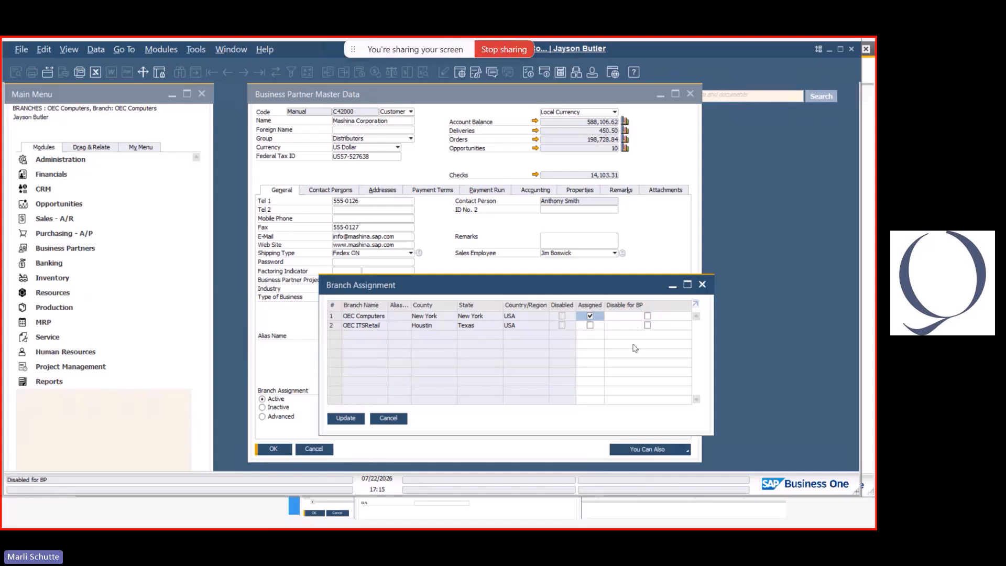
left_click(590, 326)
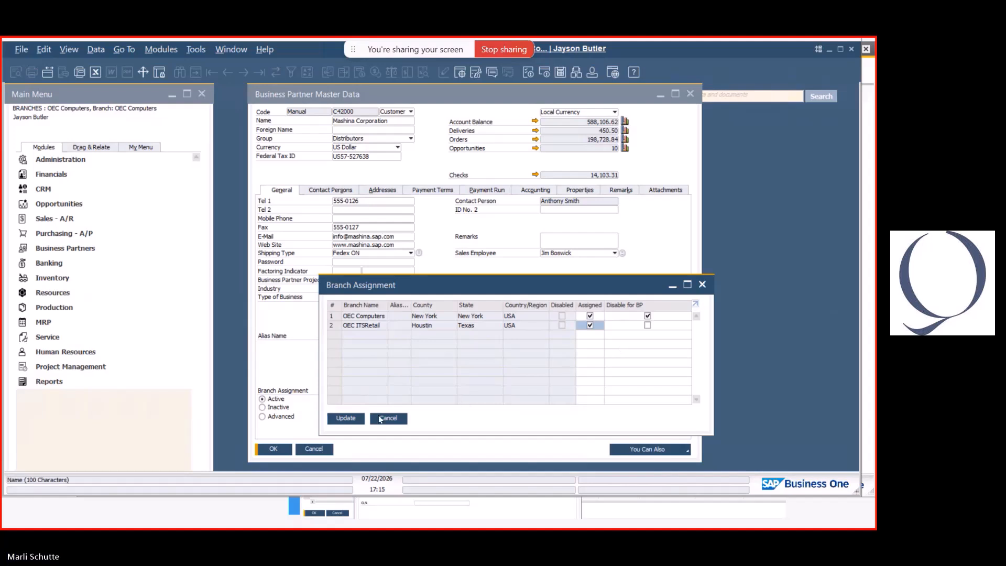
left_click(388, 418)
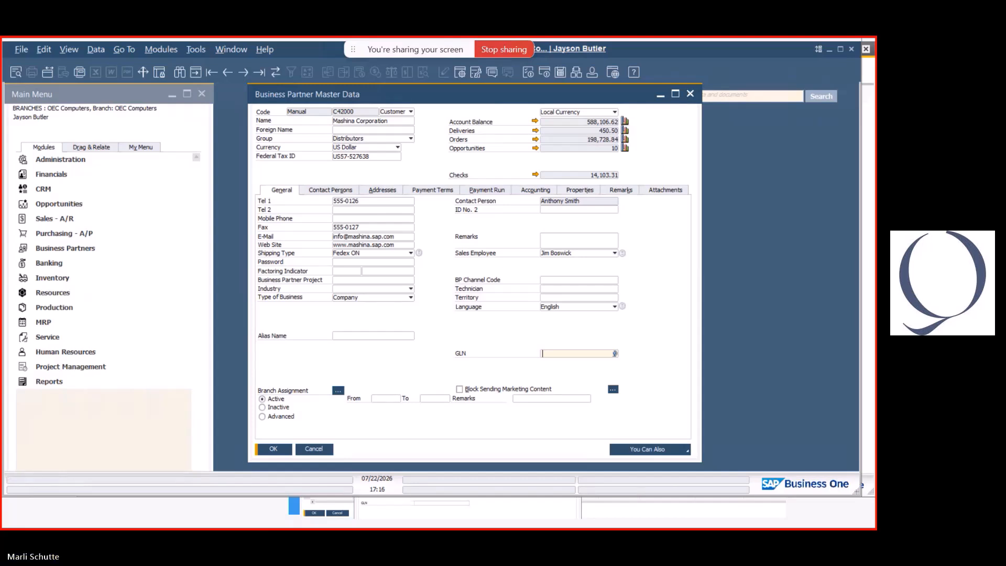
Switch to the second SAP Business One session, find Earthshaker Corporation in the business partner master data, and review its branch assignment.
key("alt+Tab")
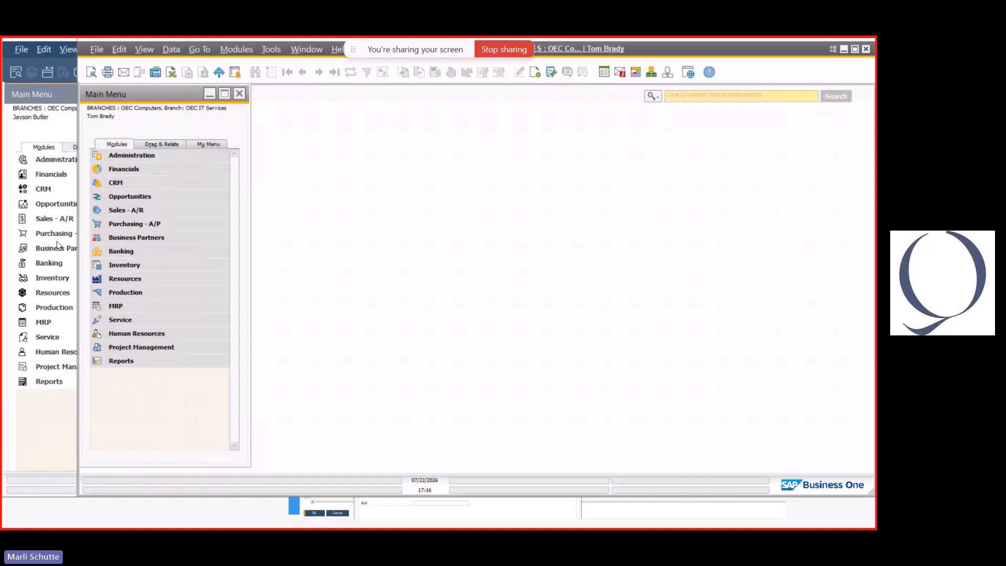
left_click(116, 240)
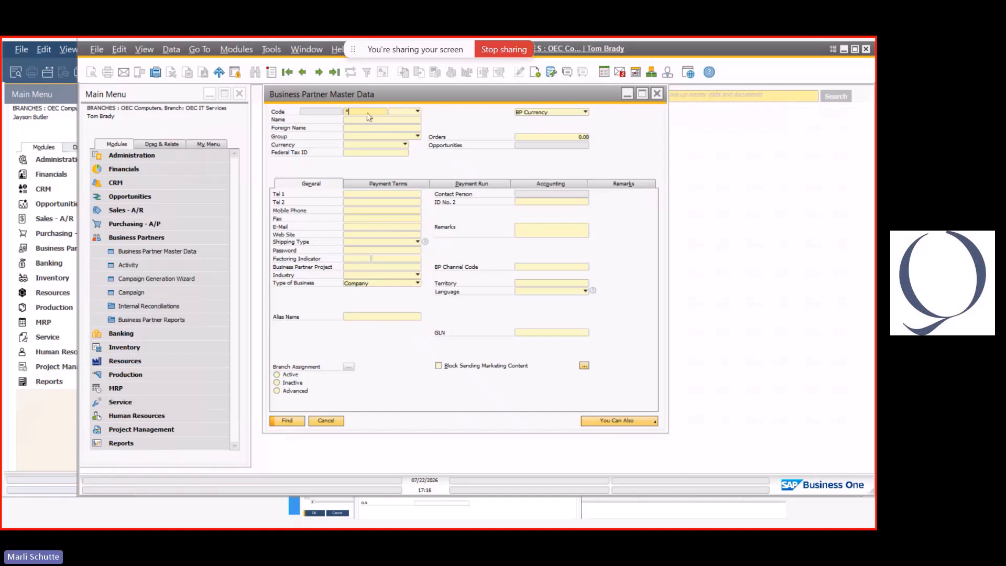
key("Tab")
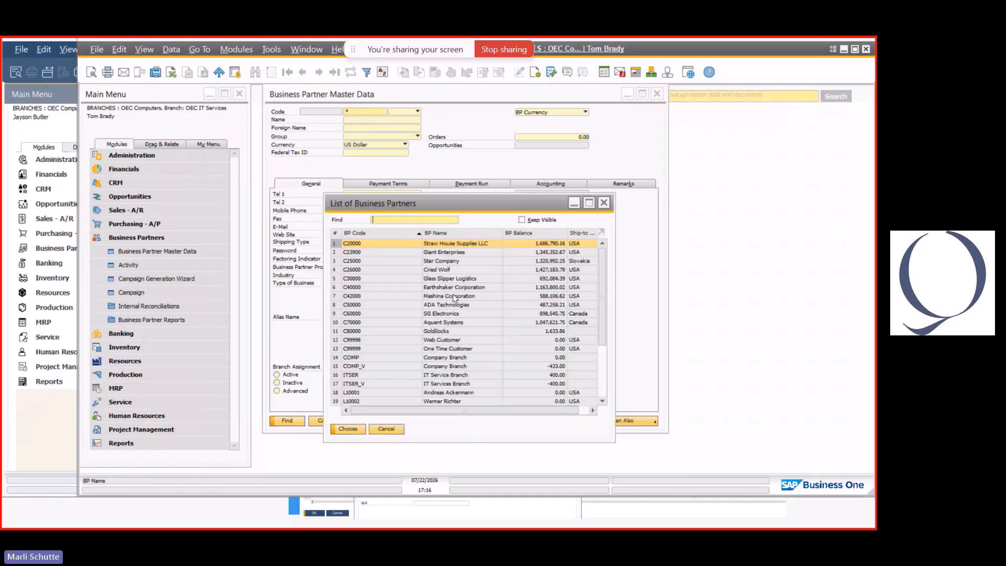
left_click(439, 287)
left_click(348, 429)
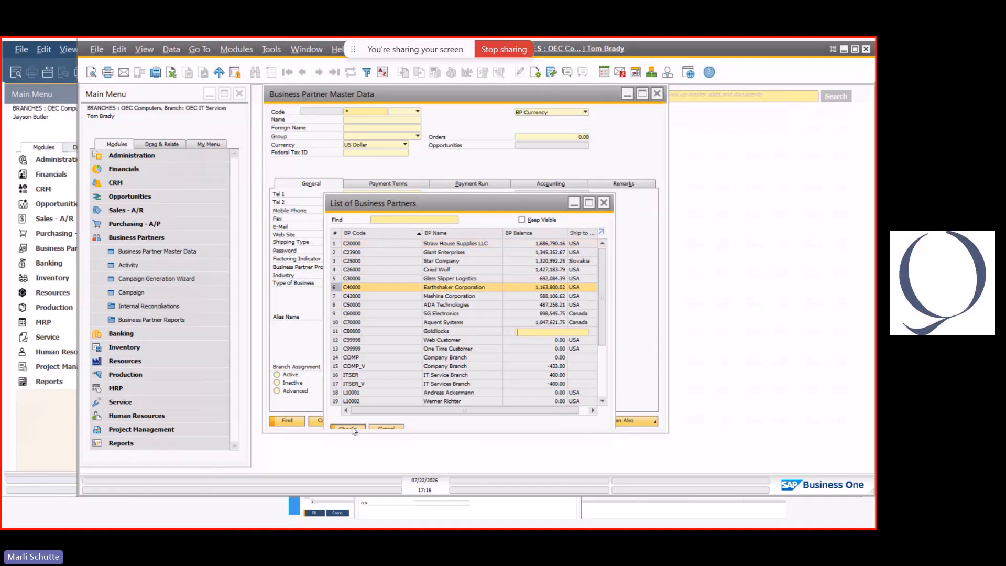
left_click(347, 367)
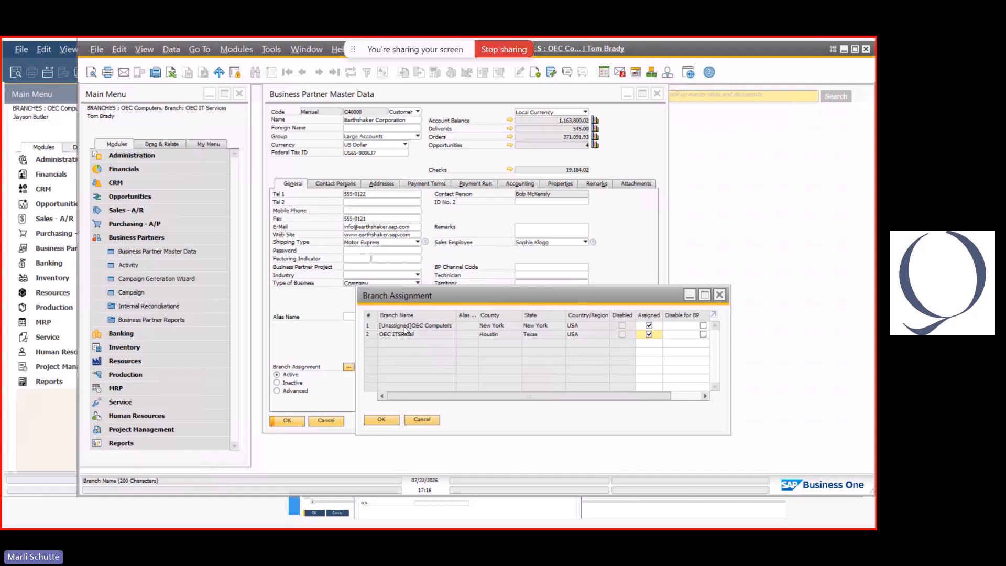
key("Escape")
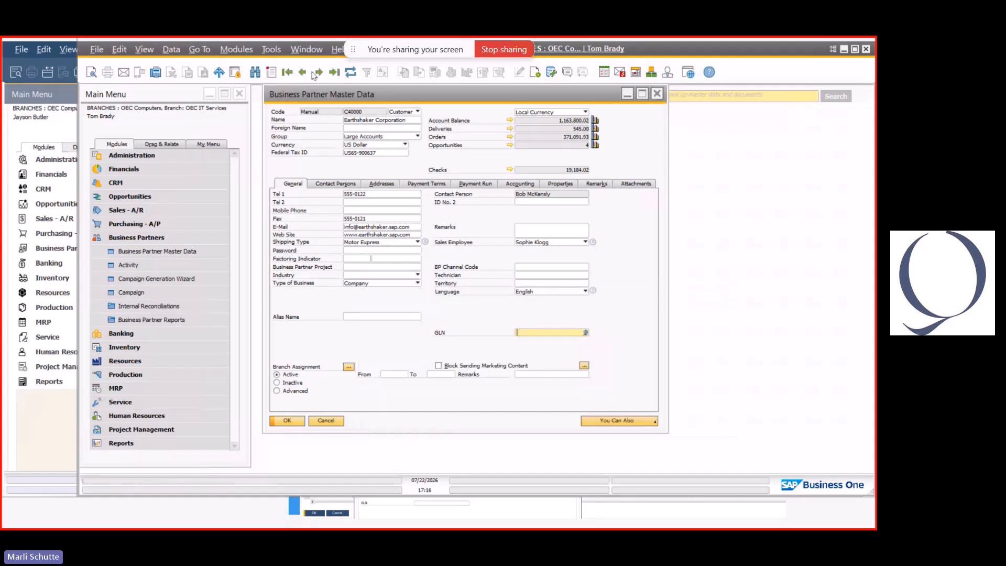
Go to the Mashina Corporation record in this session and review its branch assignment.
left_click(318, 72)
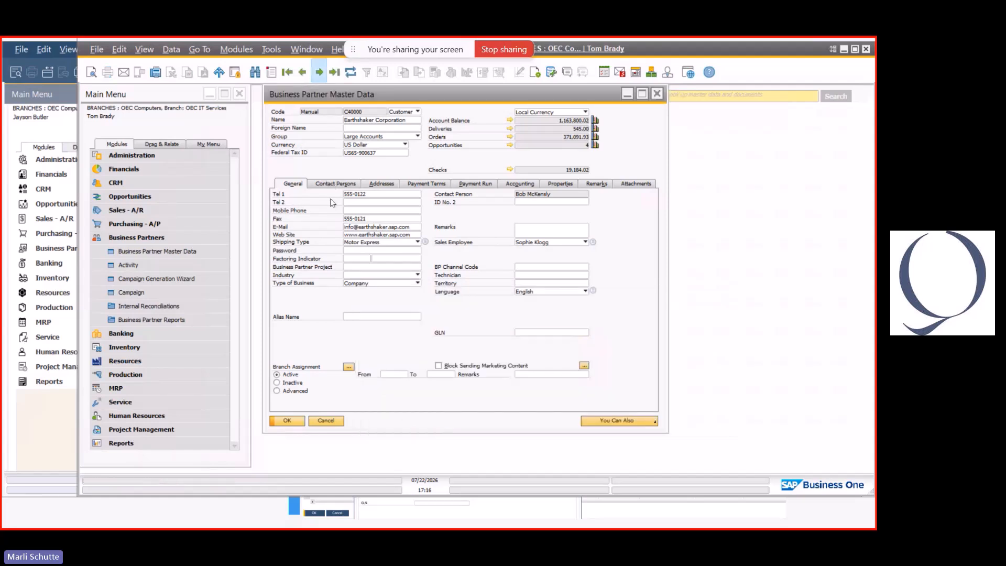
left_click(349, 366)
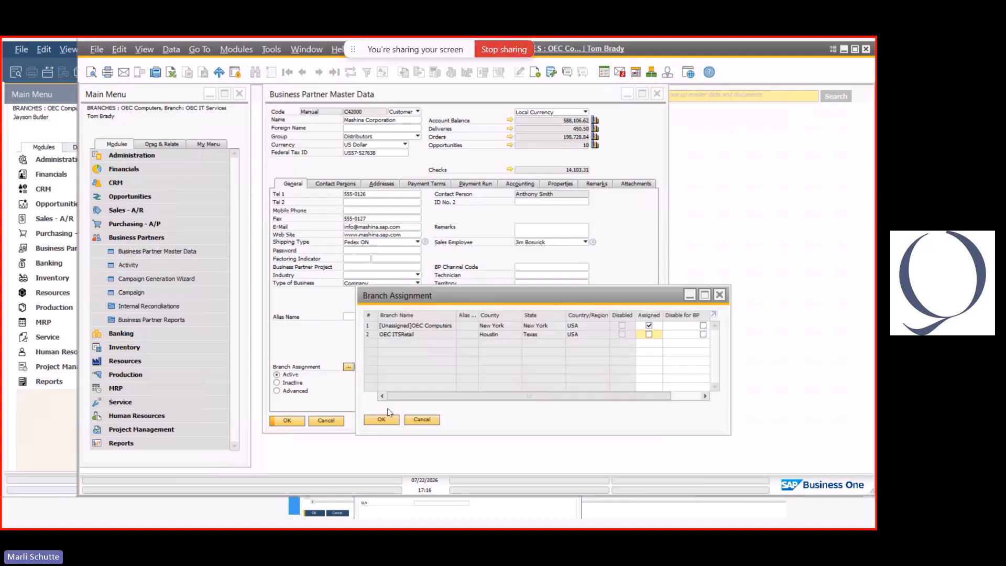
left_click(422, 420)
Go to the ADA Technologies record and review its branch assignment in a widened window.
left_click(319, 72)
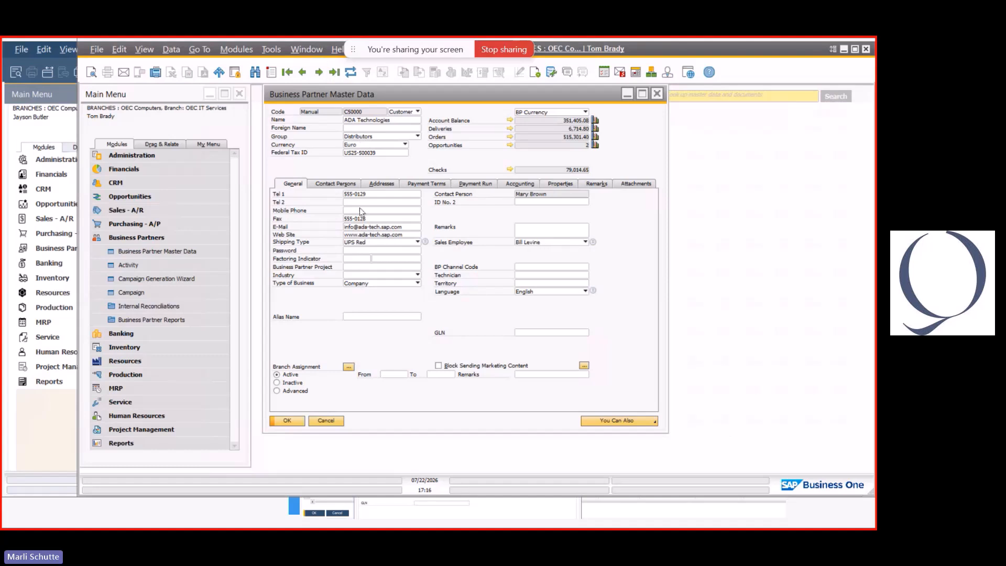
left_click(348, 367)
left_click_drag(728, 372, 780, 374)
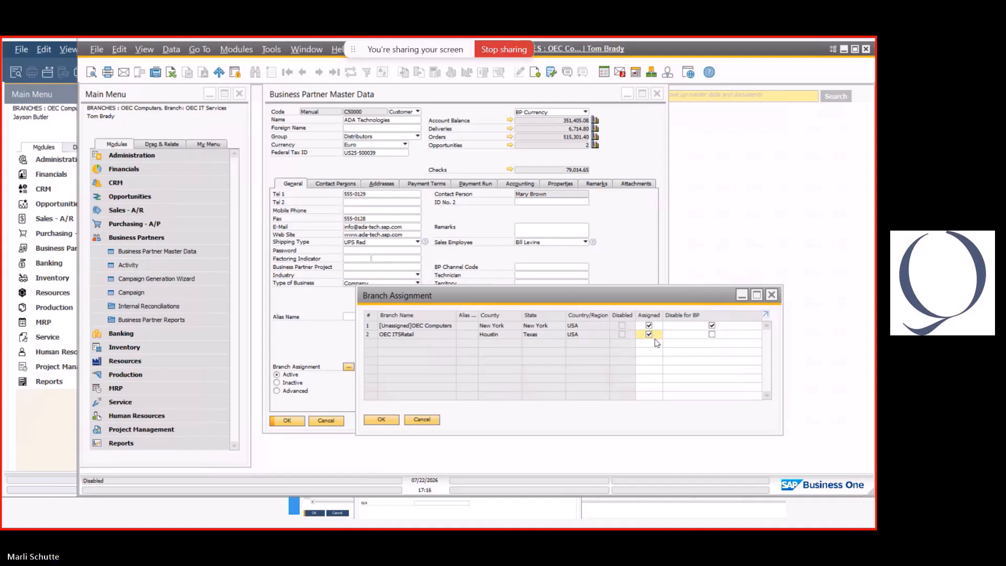
left_click(425, 419)
Return to the Mashina Corporation record and check its assigned and disabled branches again.
left_click(302, 72)
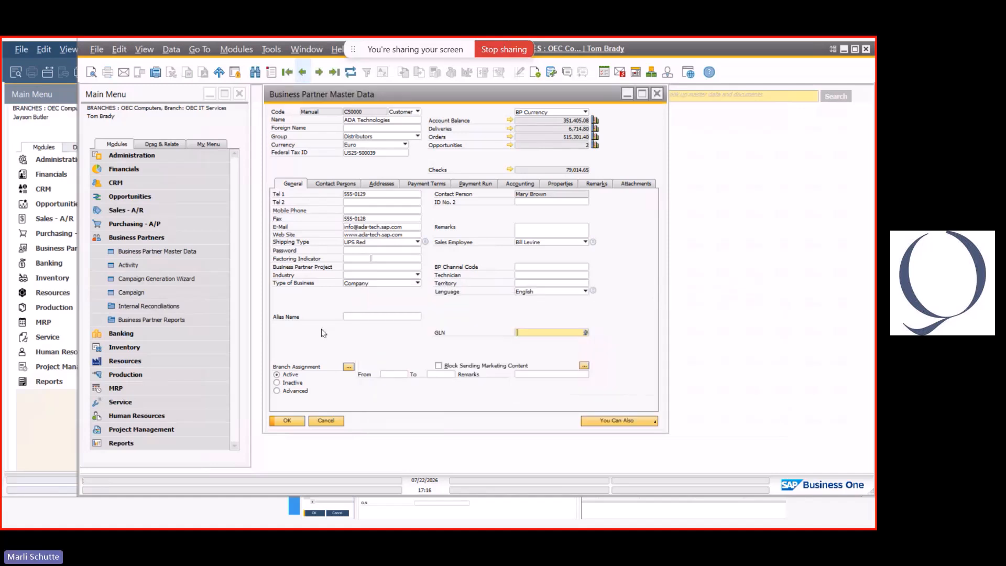
left_click(349, 367)
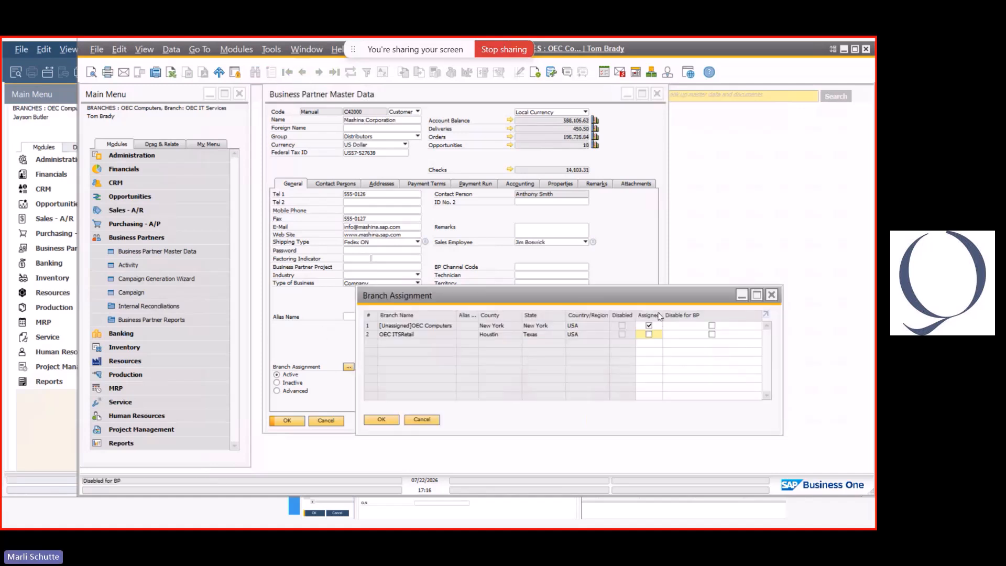
left_click(426, 420)
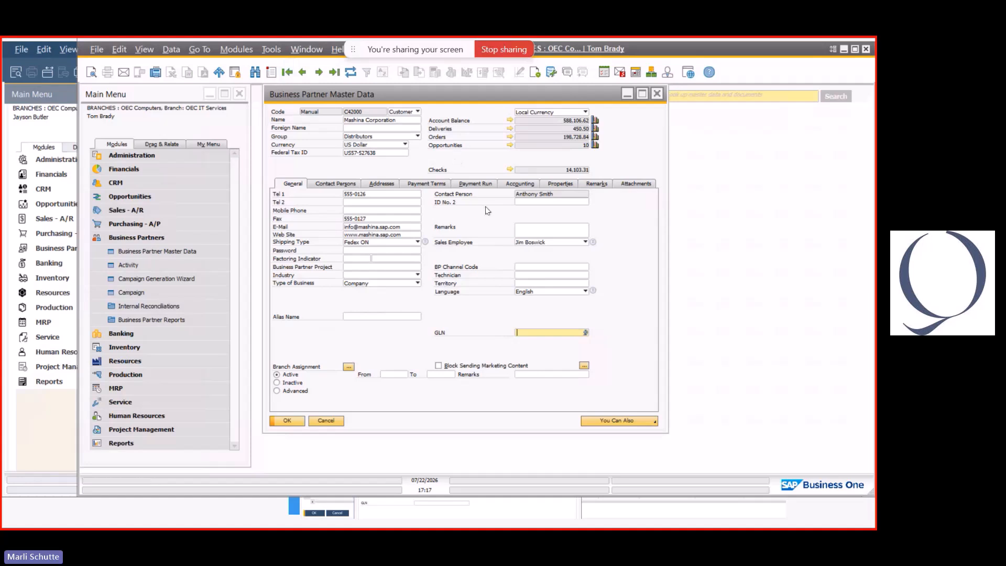
left_click(510, 120)
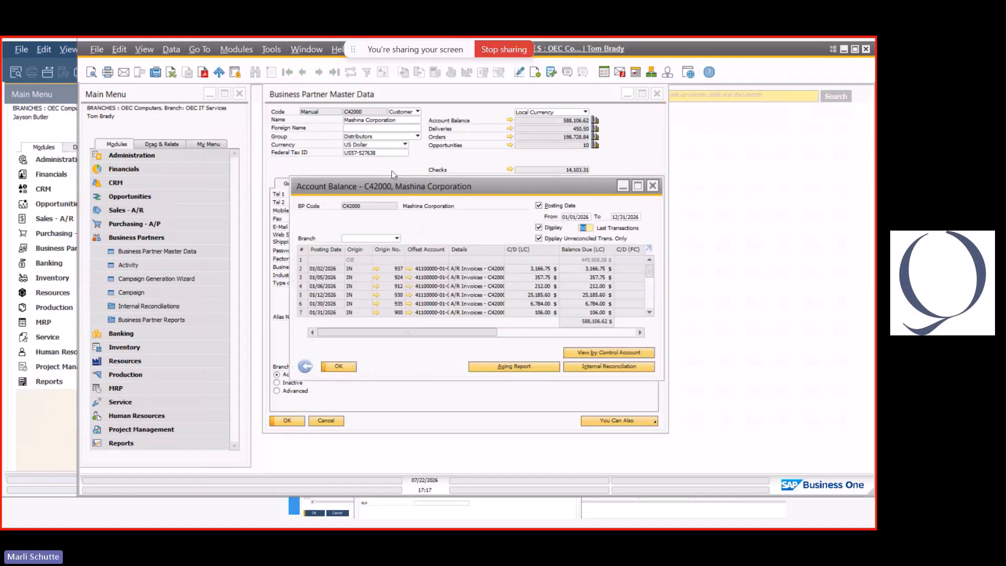
left_click(546, 267)
double_click(547, 267)
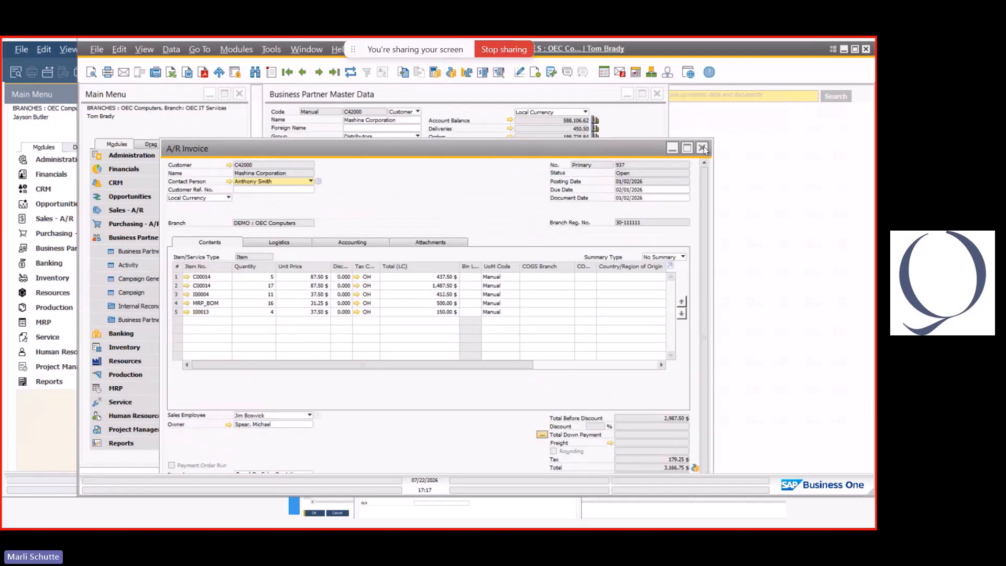
key("Escape")
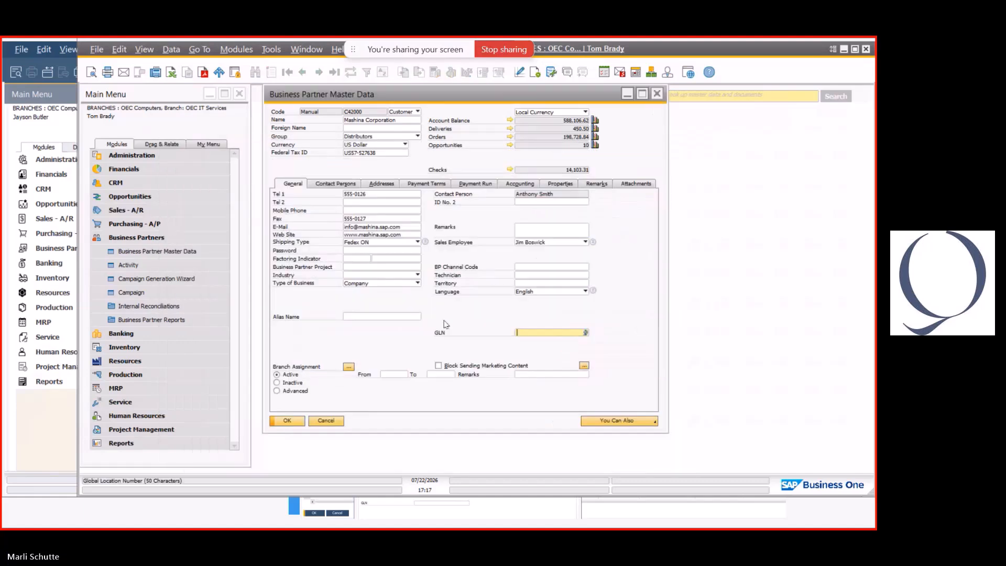
left_click(347, 367)
left_click(330, 421)
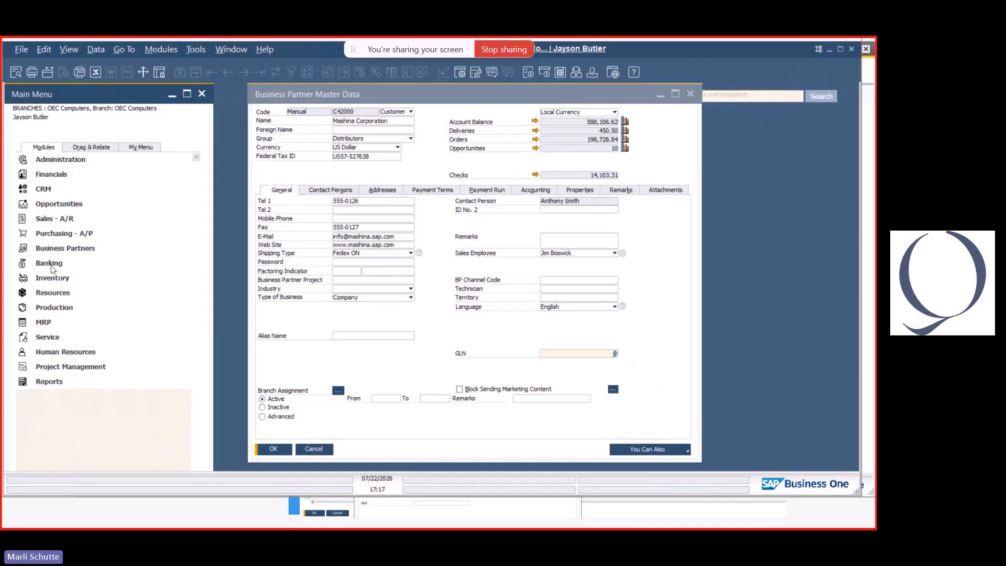
In the first SAP Business One session, close the business partner and review warehouses and branches in item A00001's inventory data.
left_click(315, 449)
left_click(70, 283)
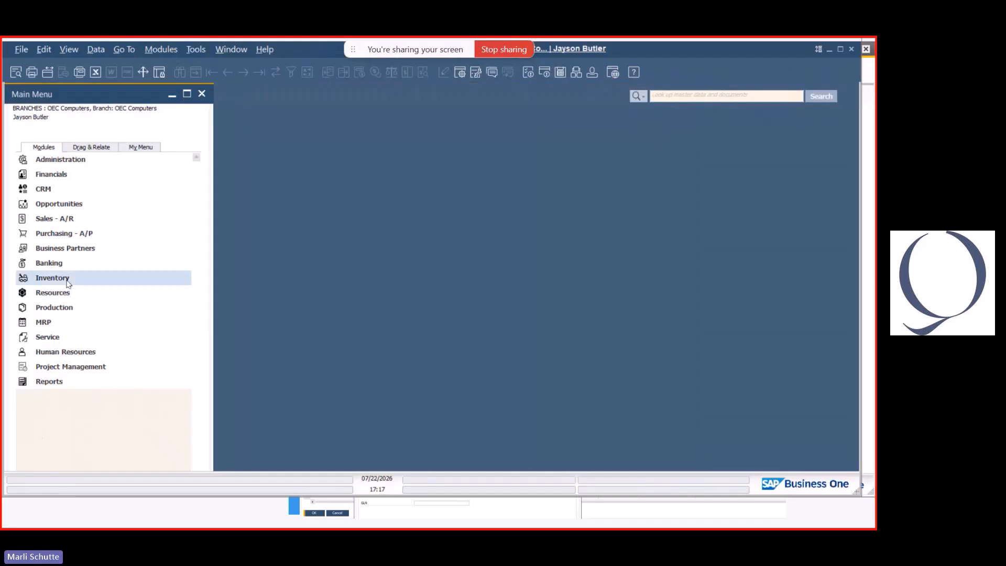
left_click(75, 296)
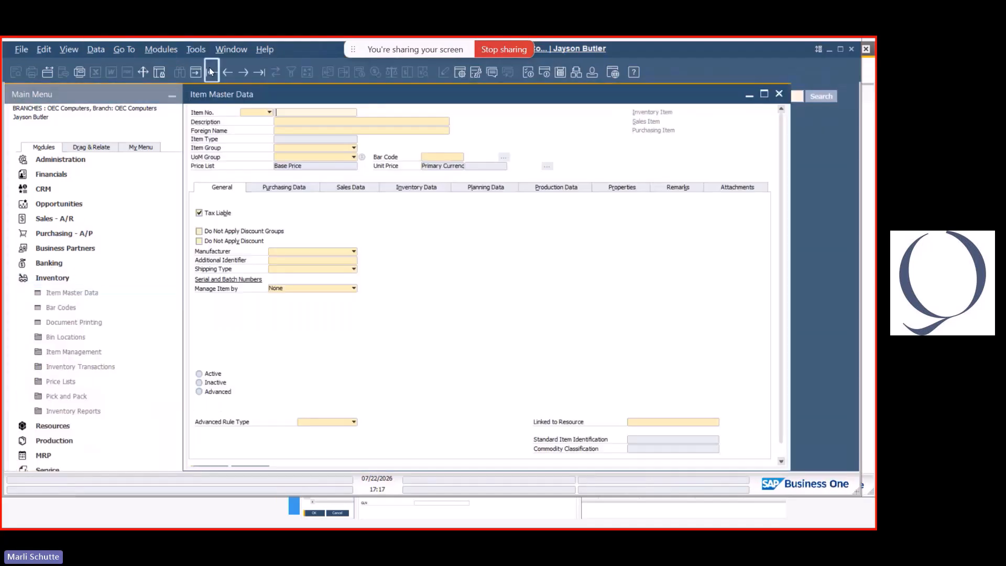
left_click(209, 71)
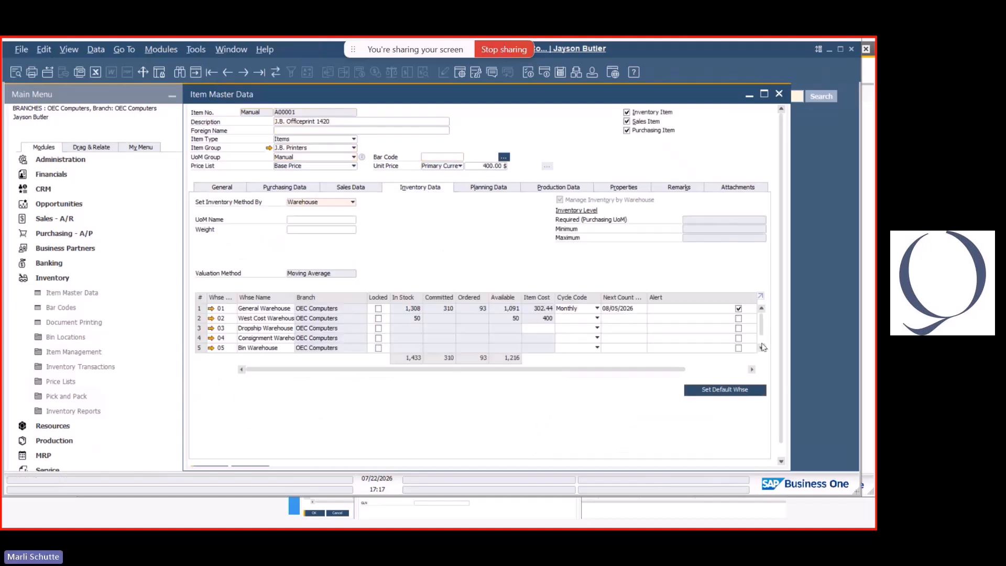
left_click(763, 349)
left_click(761, 348)
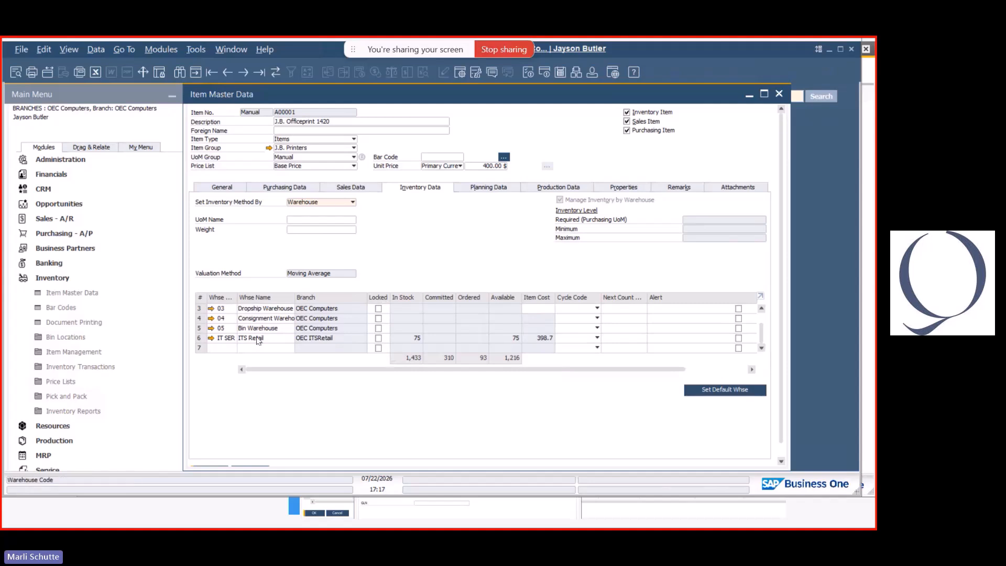
Browse forward through the items to A00004 and compare the stock in the ITS Retail warehouse.
left_click(243, 73)
scroll(414, 339, "down", 2)
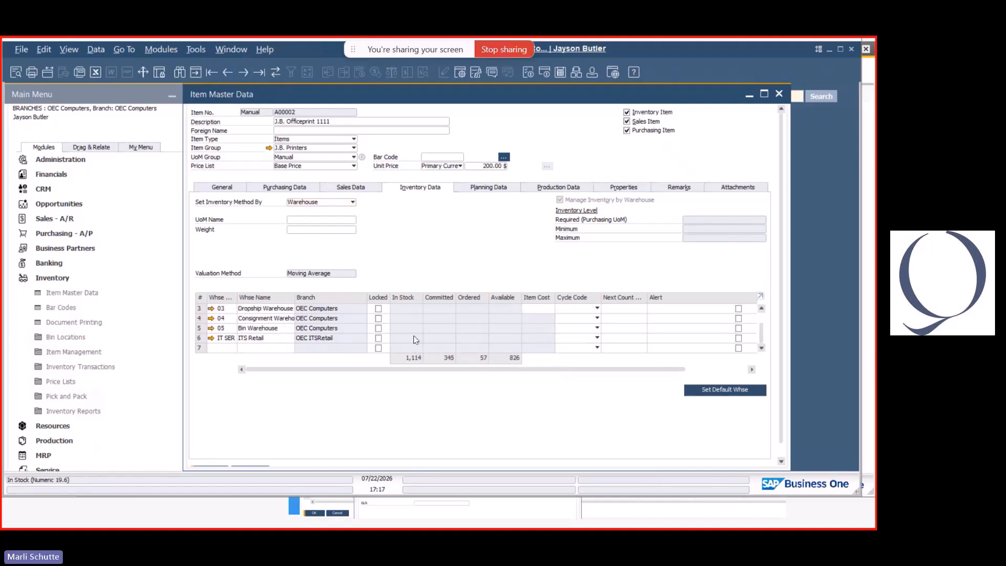
key("Page_Down")
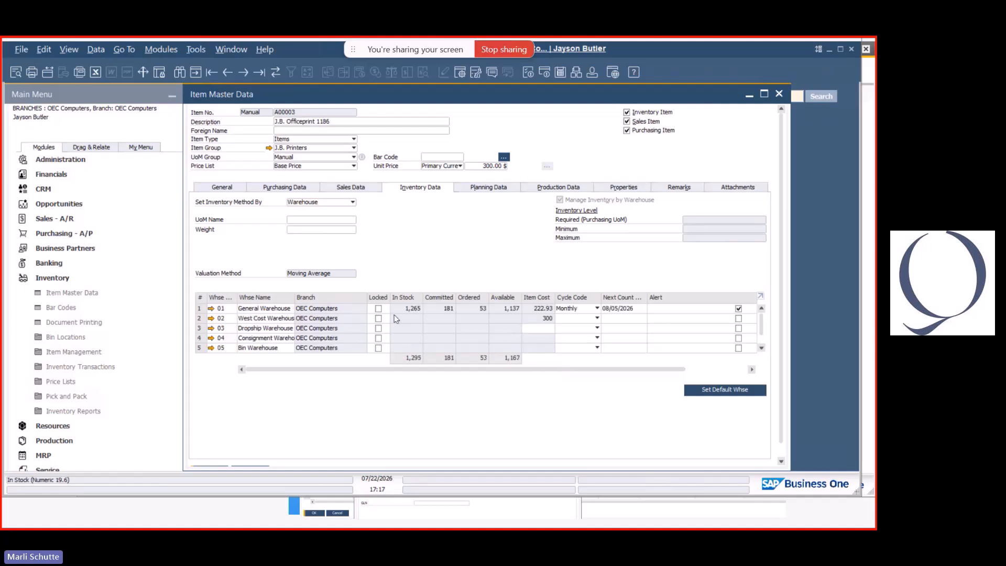
key("Page_Down")
Lock the ITS Retail warehouse for Rainbow Color Printer 5.0 and inspect the actions and remaining columns of its row.
left_click(377, 338)
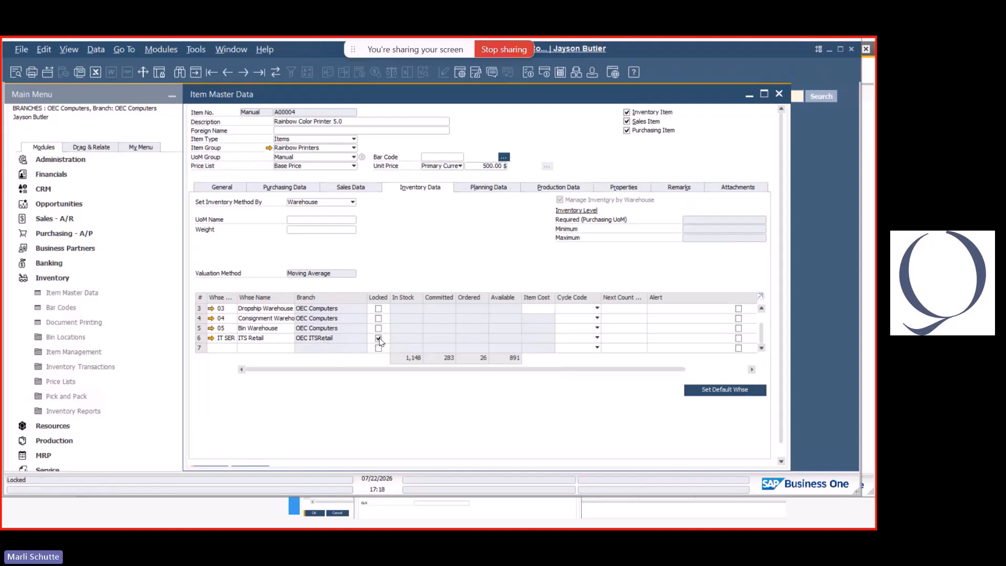
left_click(201, 338)
right_click(203, 339)
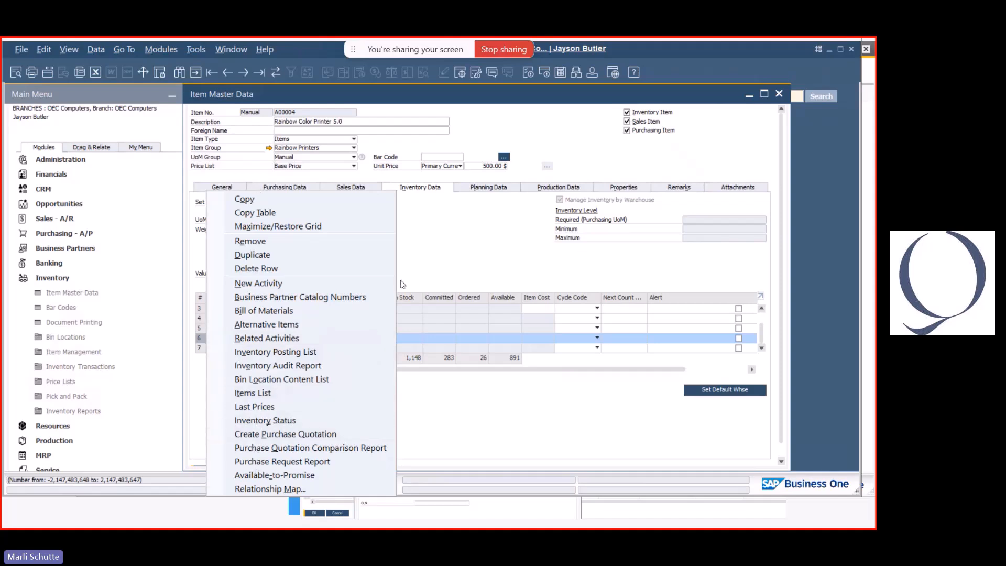
left_click(470, 239)
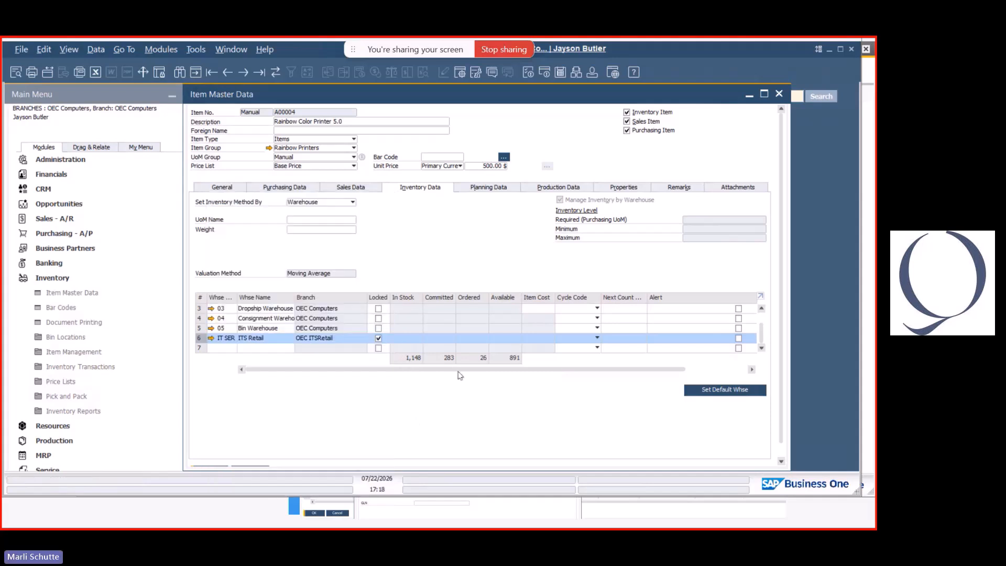
left_click_drag(561, 371, 625, 370)
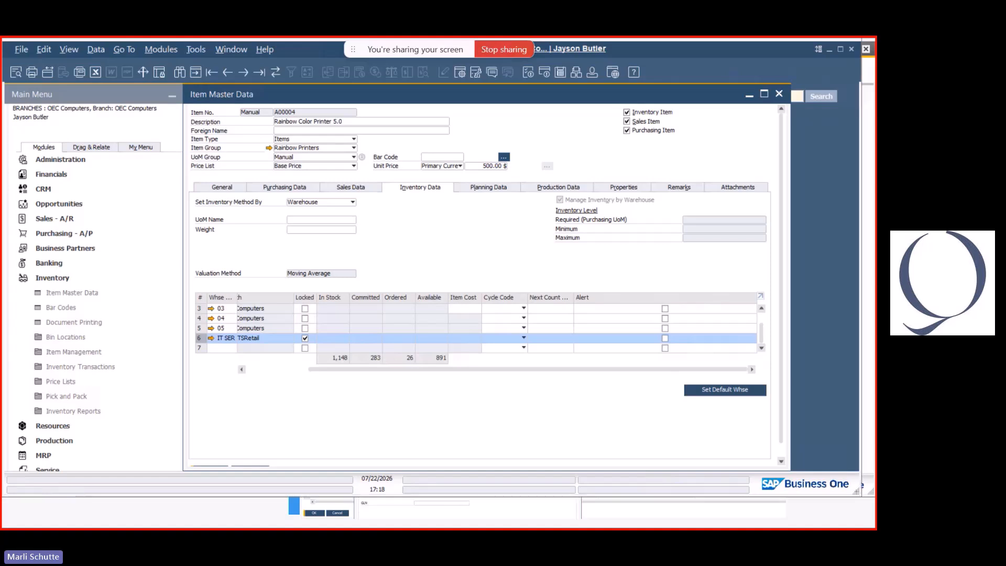
Switch to the second SAP Business One session and open the inventory data of item A00001 in the item master data.
key("alt+Tab")
left_click(156, 238)
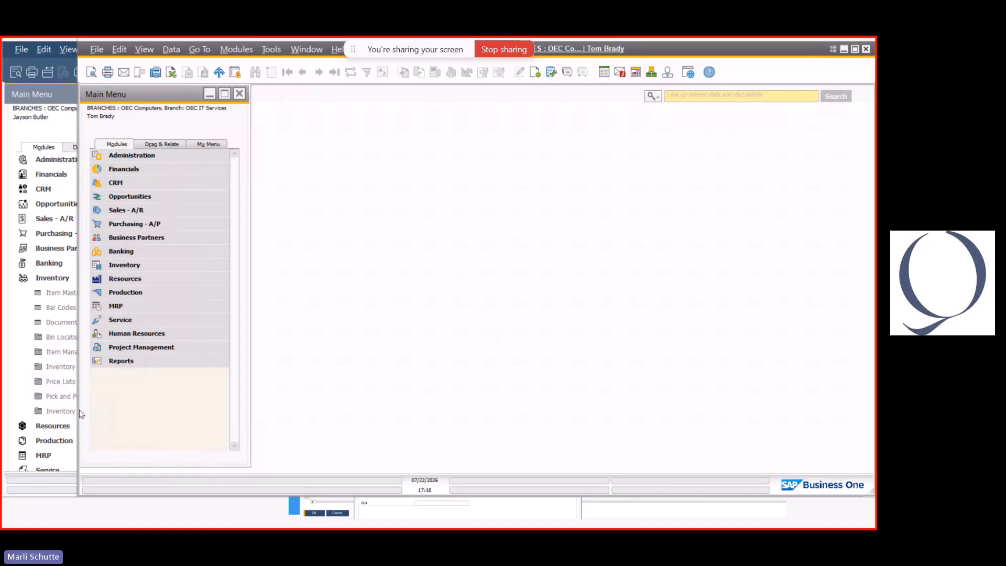
left_click(153, 264)
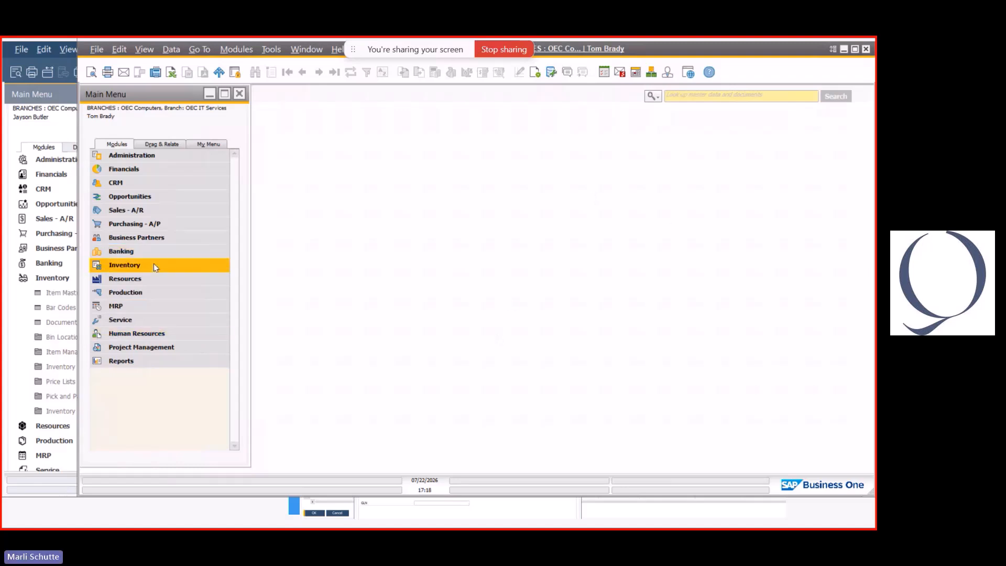
left_click(158, 279)
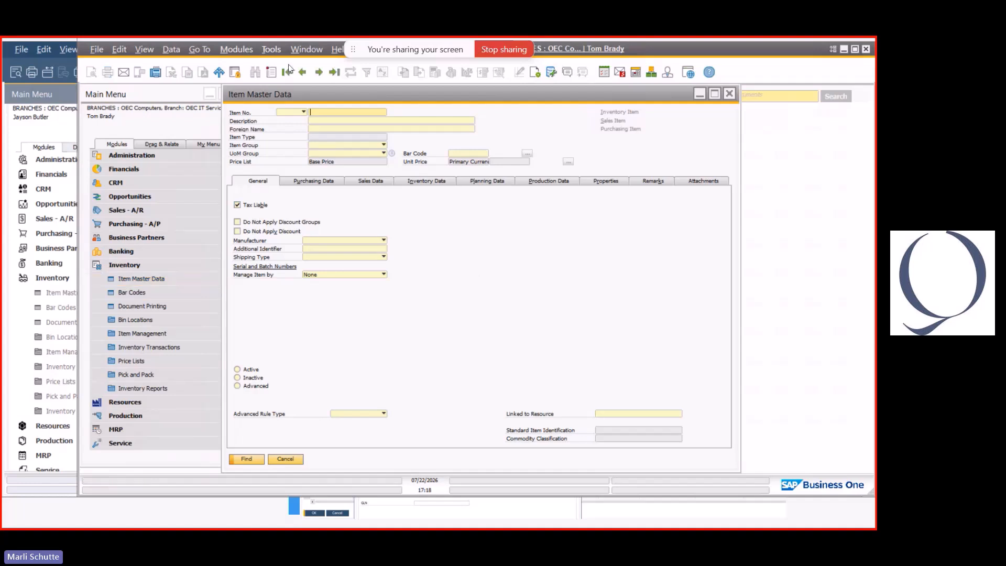
left_click(293, 72)
left_click(414, 182)
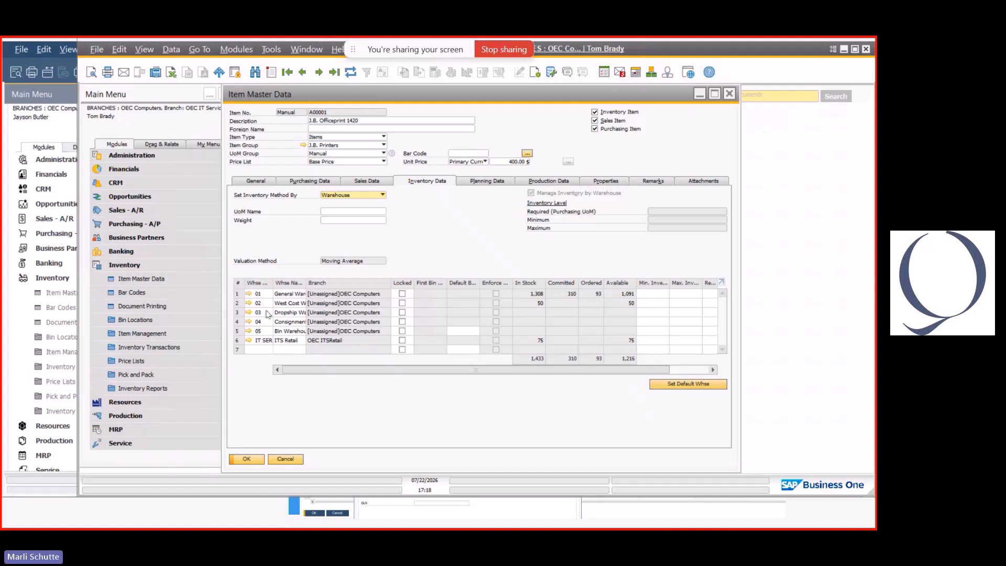
Examine the branch assignment of warehouses 01, 02 and 03 for this item, then close the item record.
left_click(239, 295)
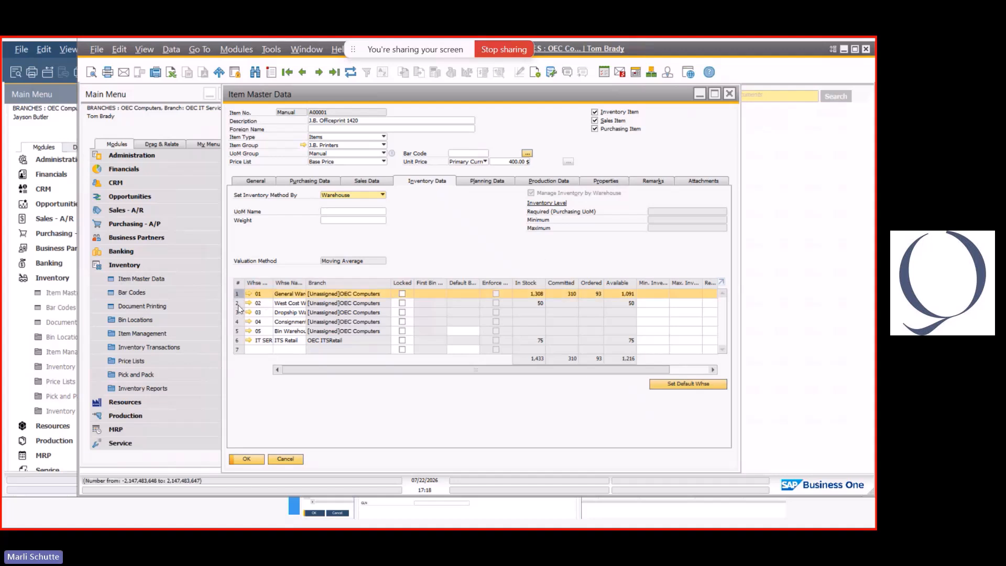
left_click(238, 304)
left_click(239, 314)
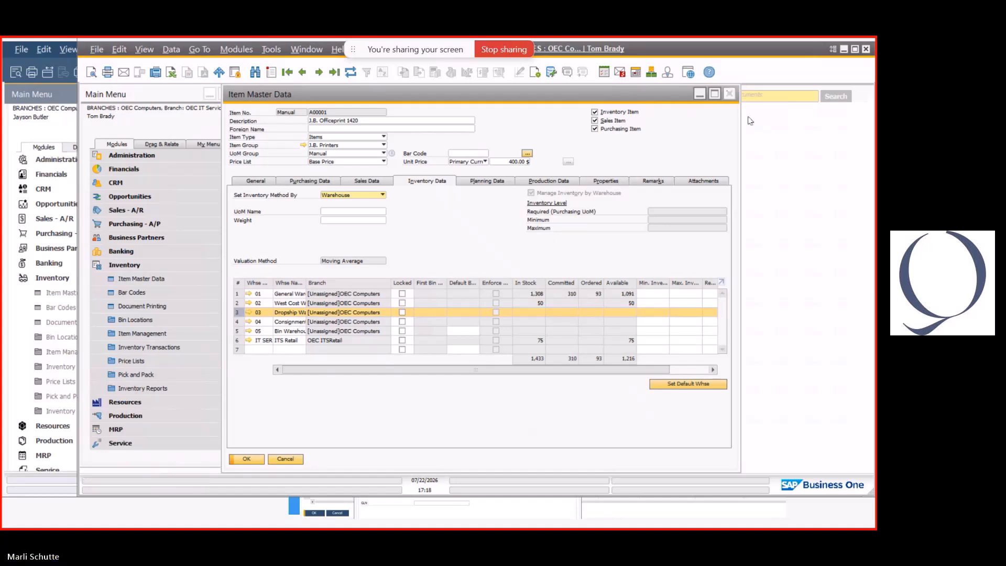
key("Escape")
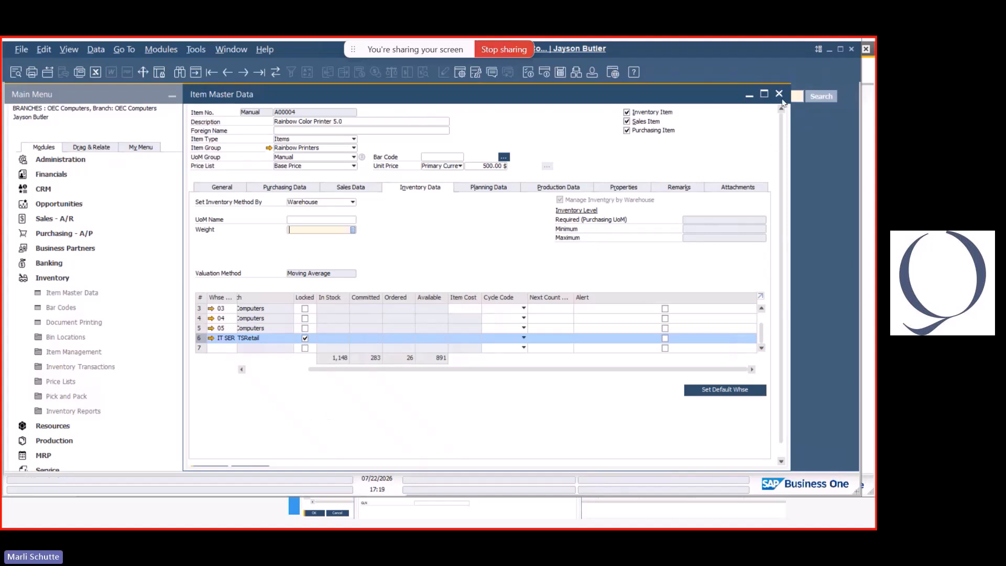
In the first SAP Business One session, close the item record and open the financial setup for sales tax codes.
left_click(778, 93)
left_click(92, 158)
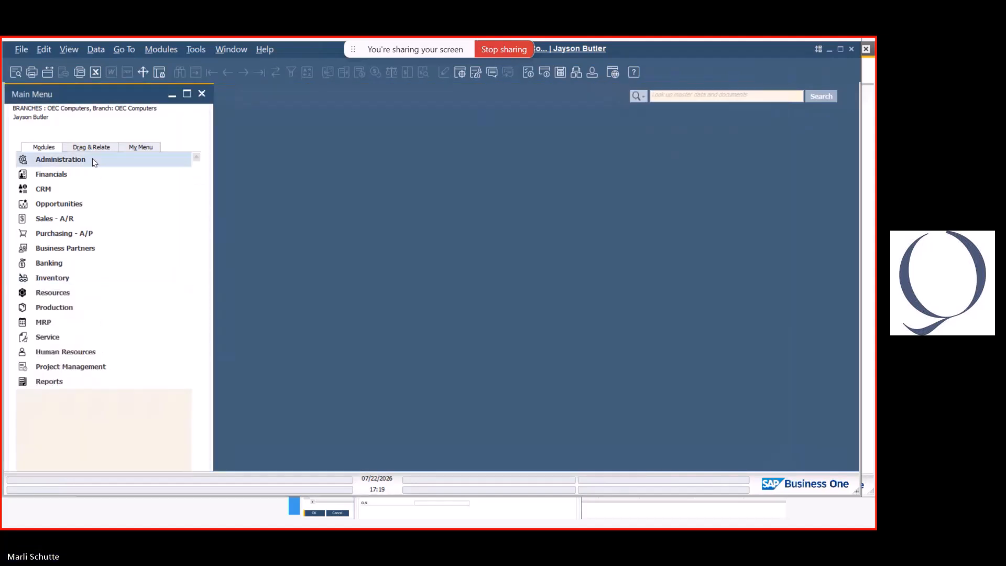
left_click(50, 233)
left_click(70, 263)
left_click(78, 457)
scroll(108, 441, "down", 4)
left_click(104, 441)
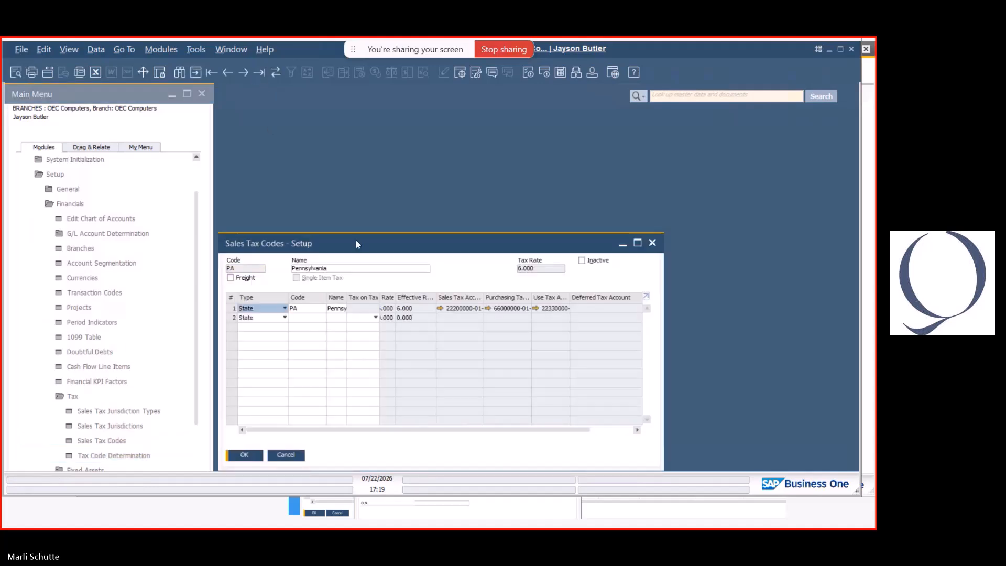
Move and widen the sales tax codes window, then inspect the Pennsylvania code's sales tax account in the chart of accounts.
left_click_drag(356, 240, 360, 140)
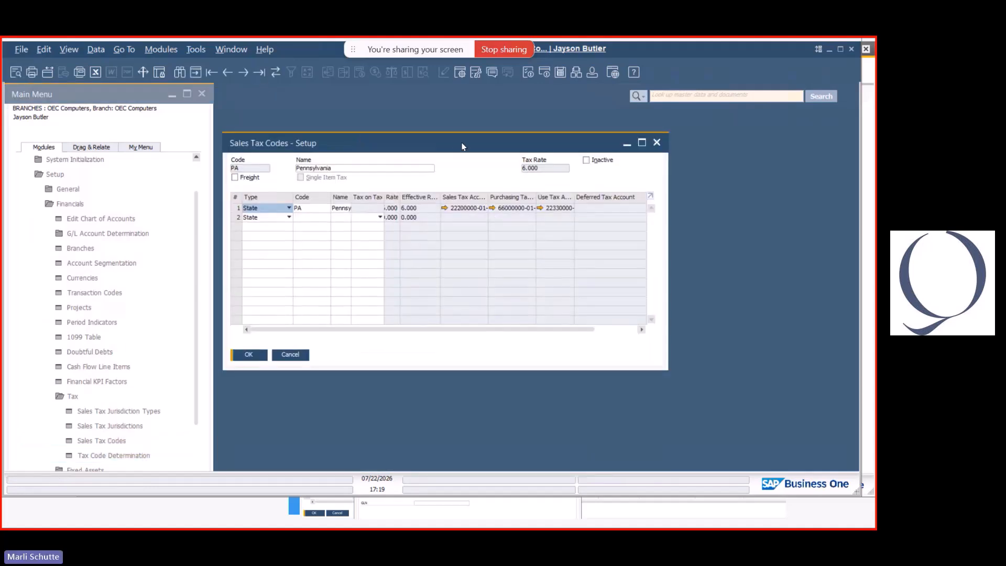
left_click_drag(663, 241, 838, 240)
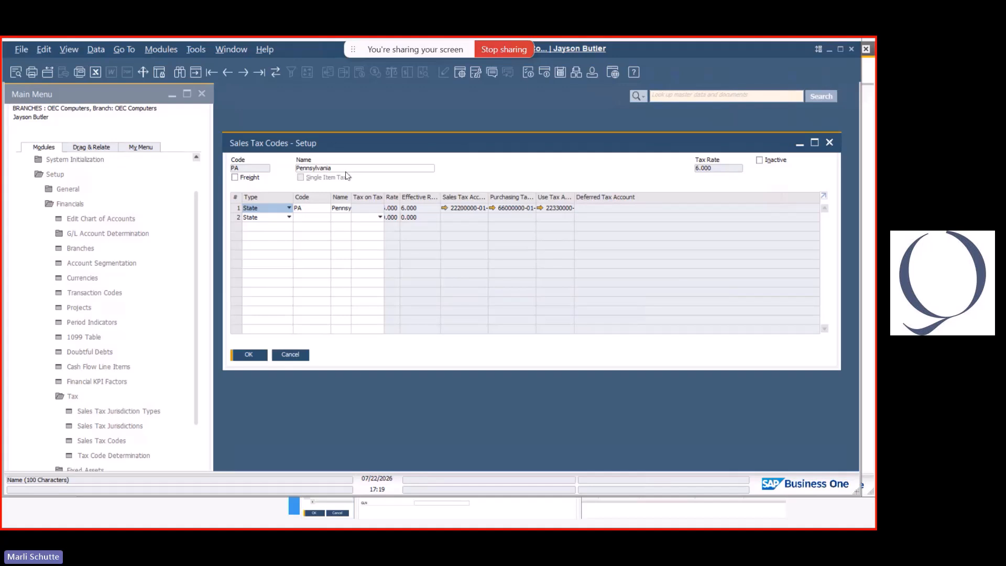
left_click(444, 208)
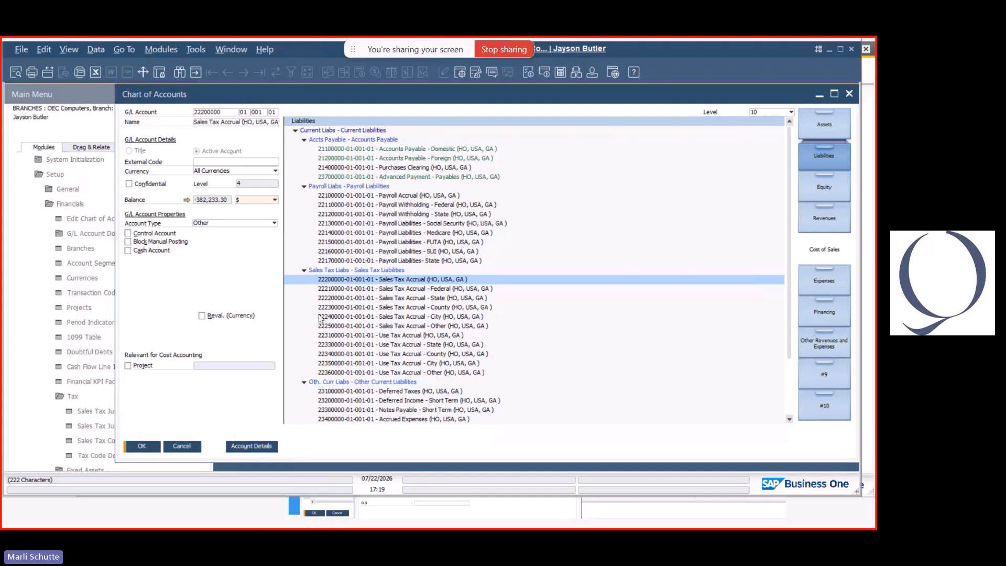
left_click(182, 446)
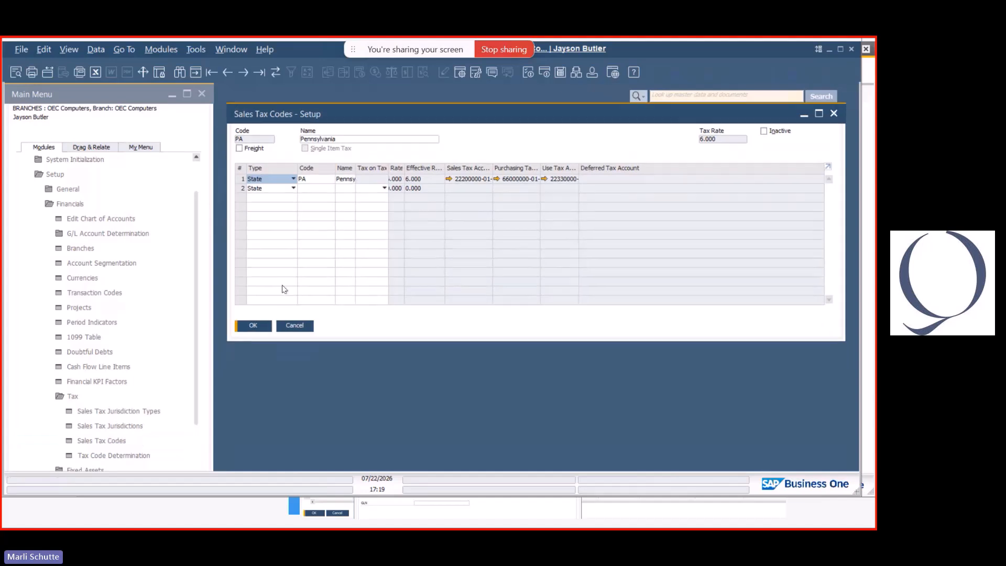
Open the tax code determination setup and review the Condition 3 options, including Branch, leaving the condition empty.
left_click(124, 455)
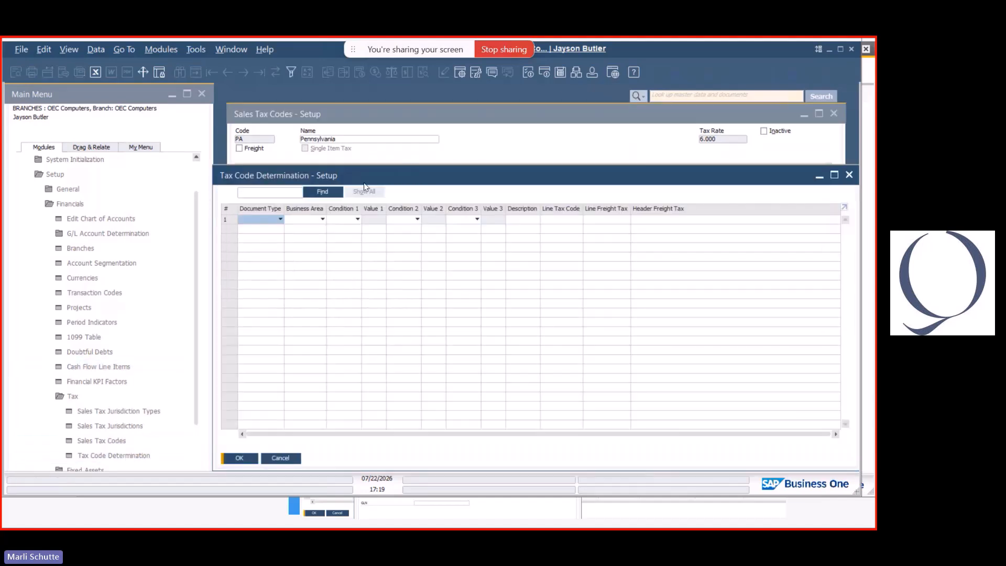
left_click(477, 219)
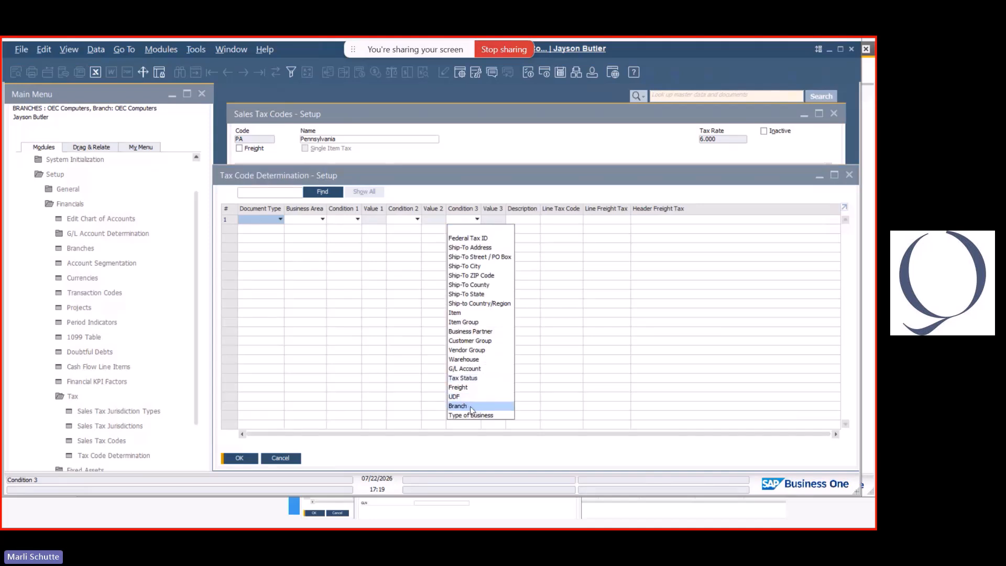
left_click(284, 470)
left_click(62, 398)
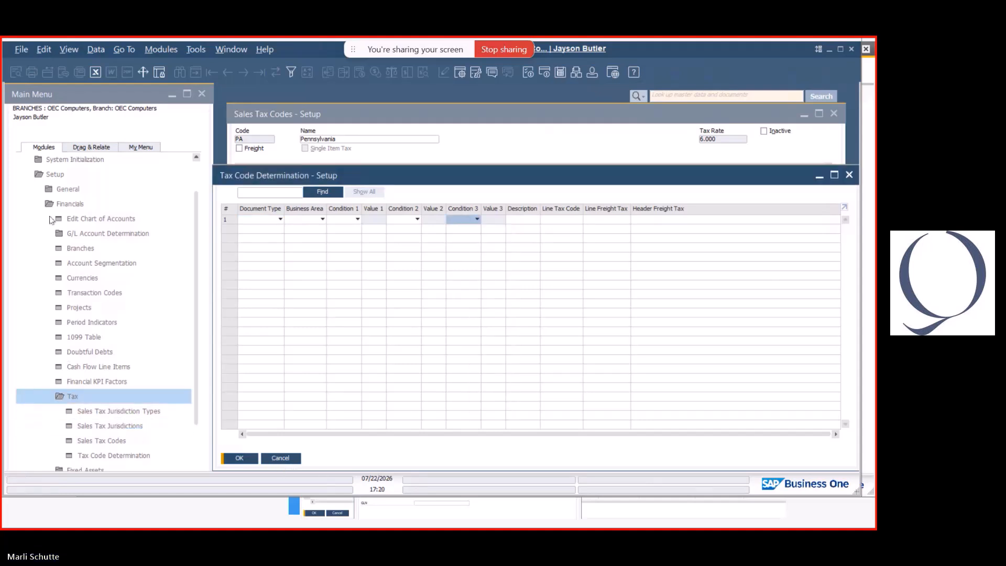
left_click(70, 204)
Switch to the presentation and advance to the Showcase Functionality slide.
key("alt+Tab")
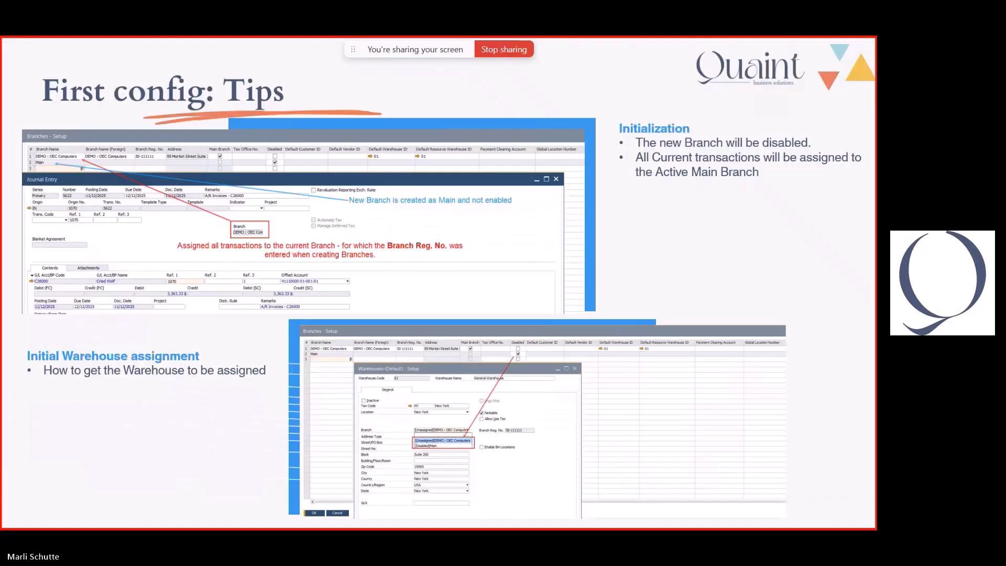
key("Right")
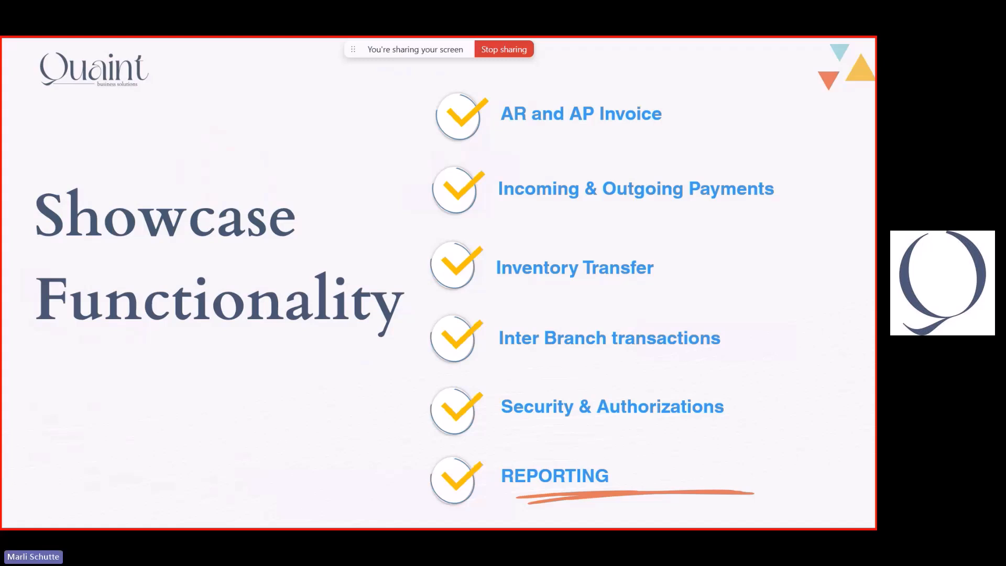
Switch to SAP Business One, close the tax setup windows and open the financial setup for branches.
key("alt+Tab")
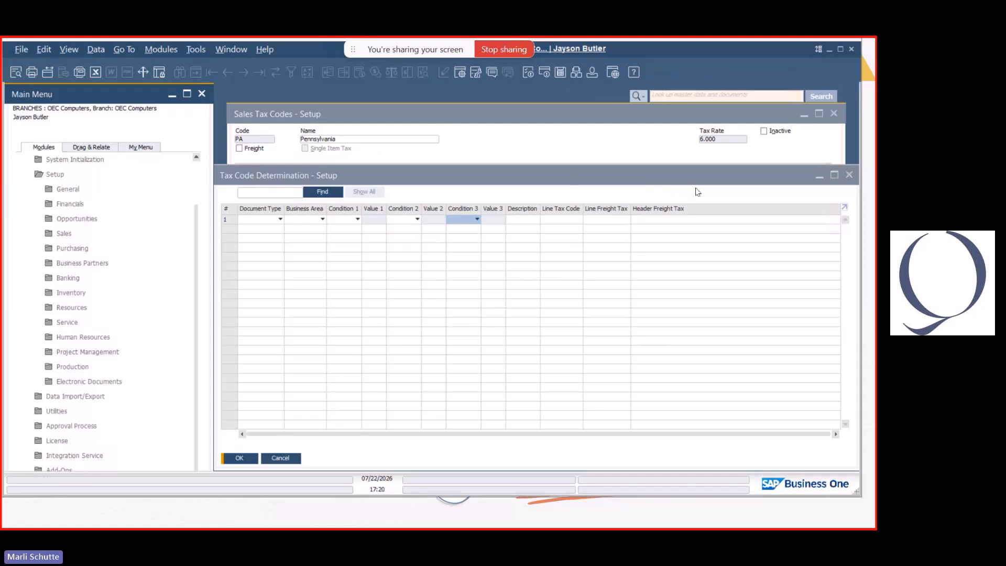
left_click(833, 114)
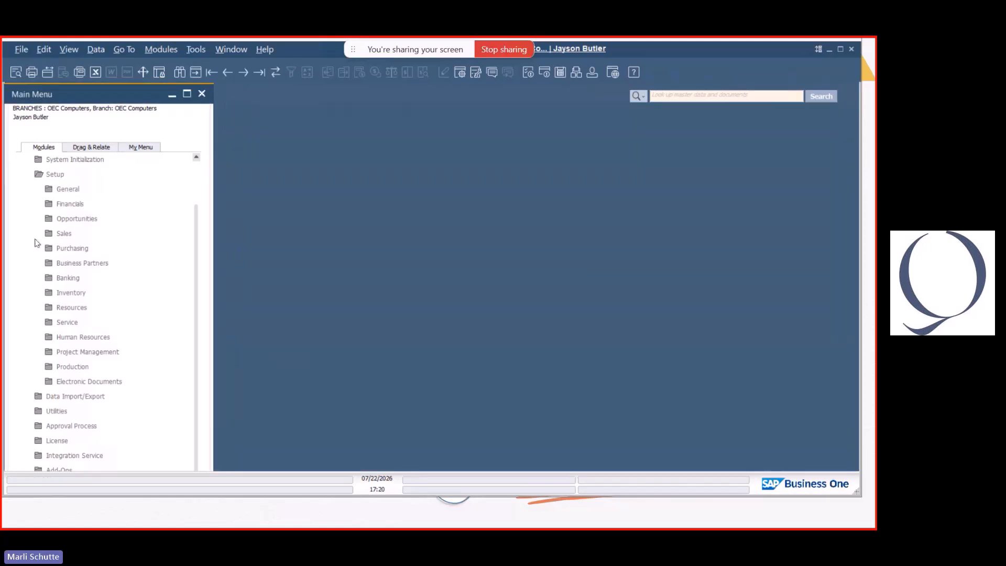
left_click(71, 204)
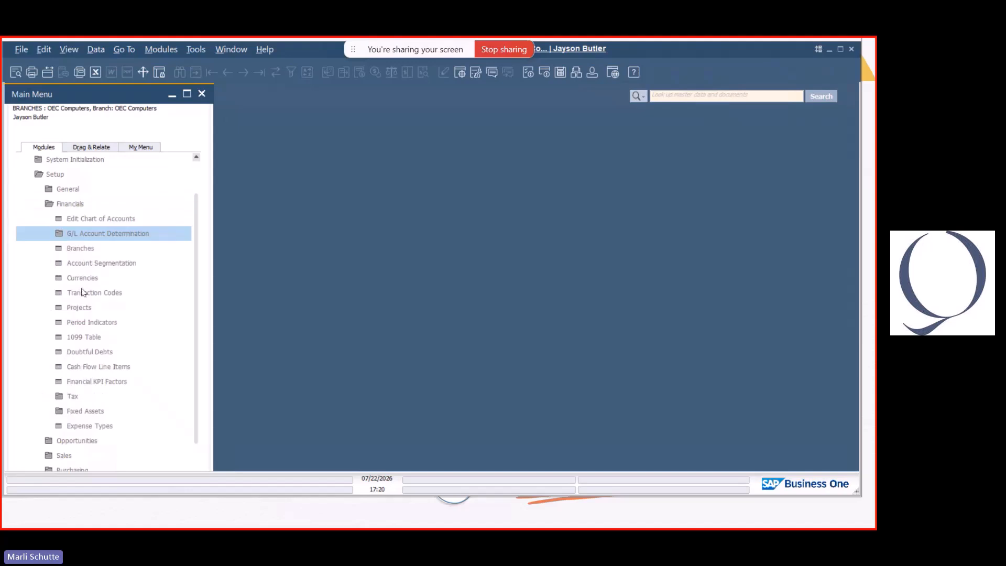
left_click(79, 248)
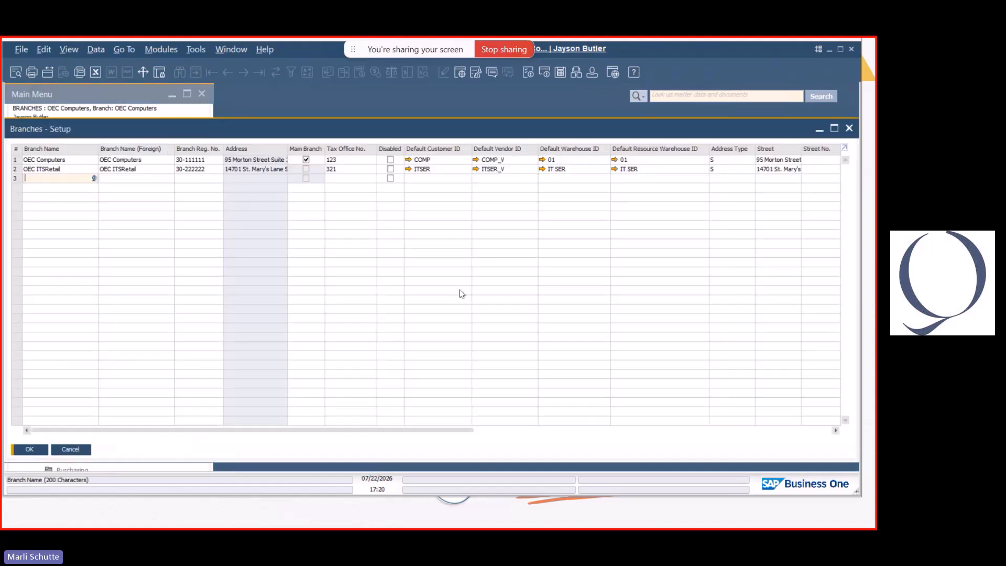
Review the Payment Clearing Account column for both branches, leaving it empty, and close the branches setup.
left_click_drag(503, 429, 818, 418)
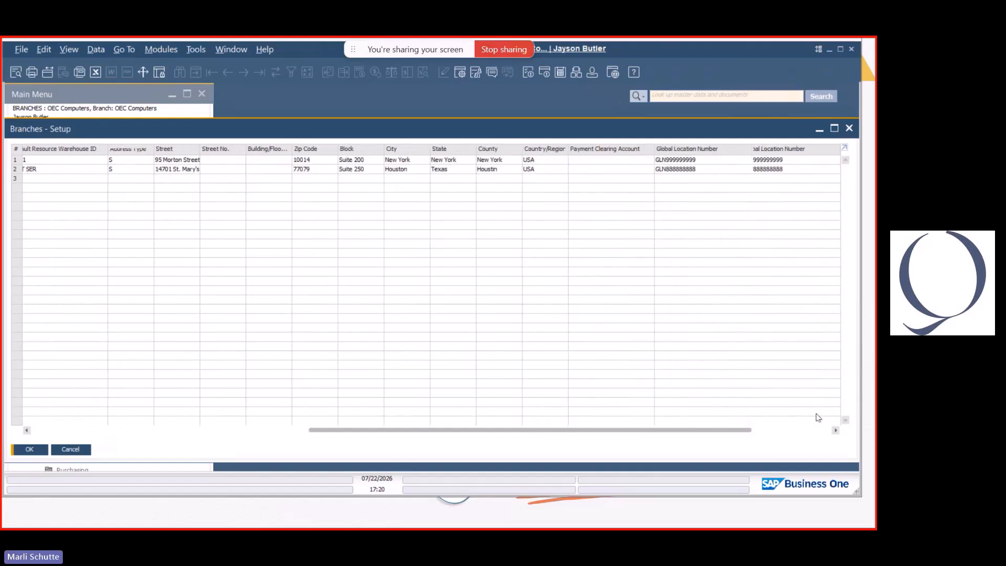
left_click(519, 159)
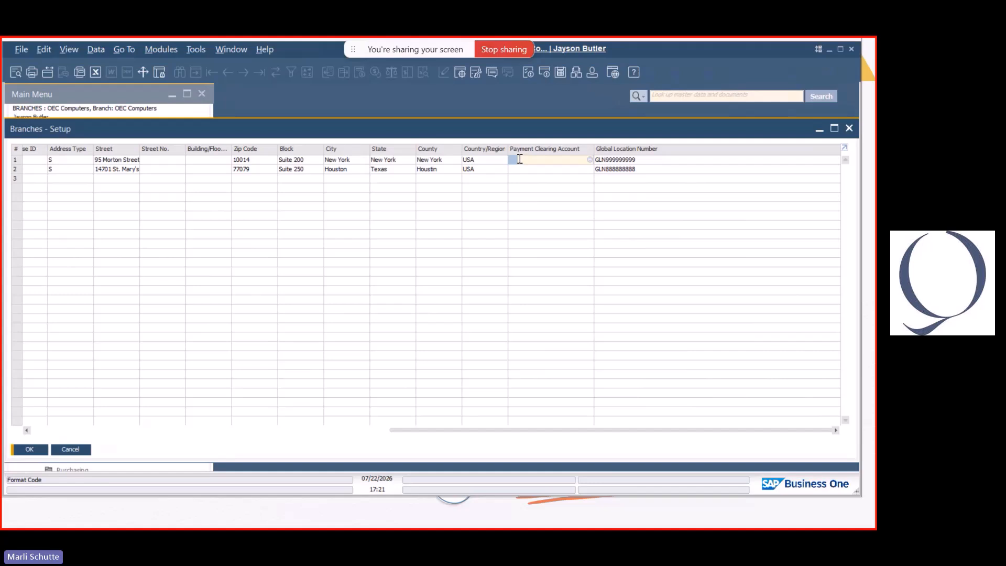
left_click(16, 161)
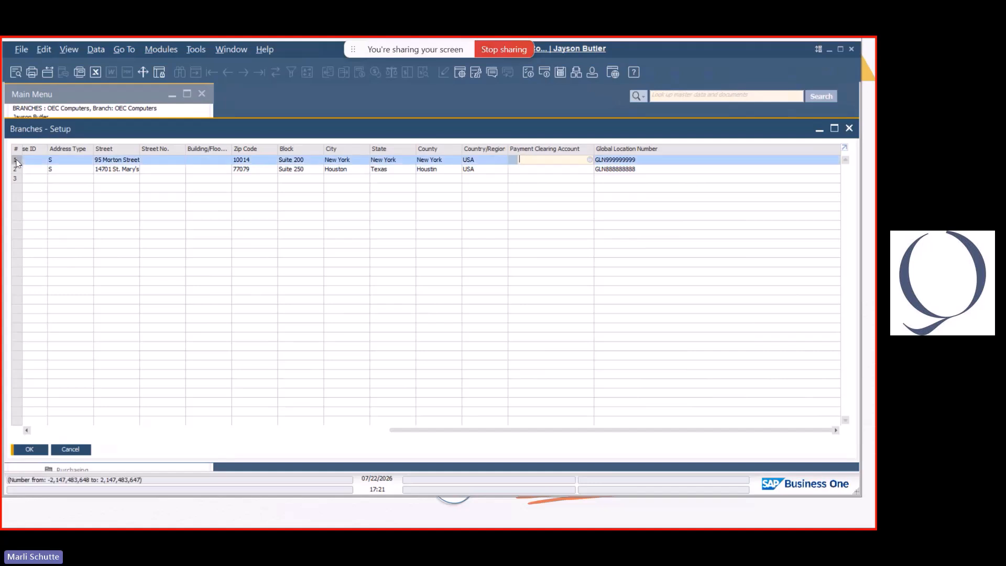
left_click(15, 170)
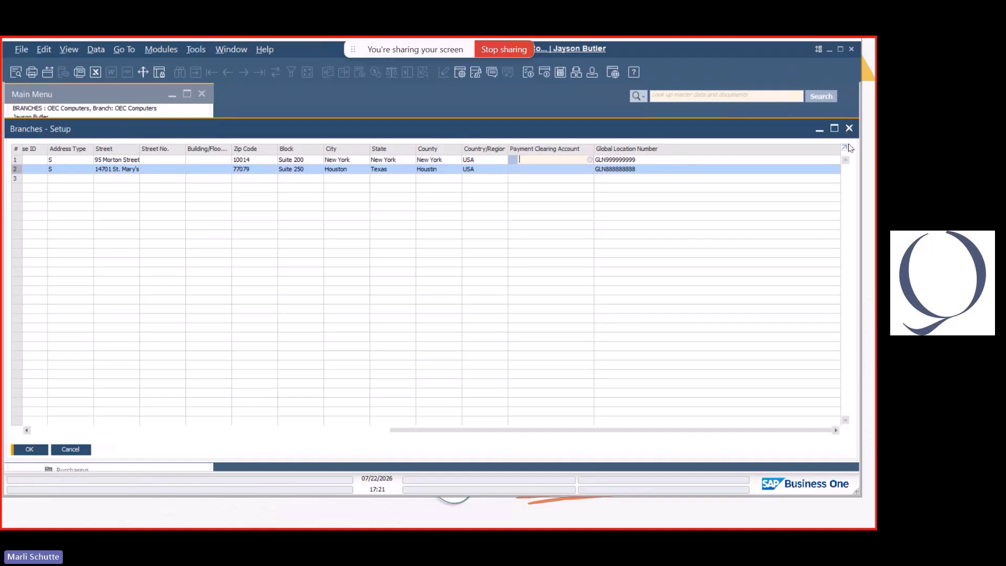
left_click(850, 128)
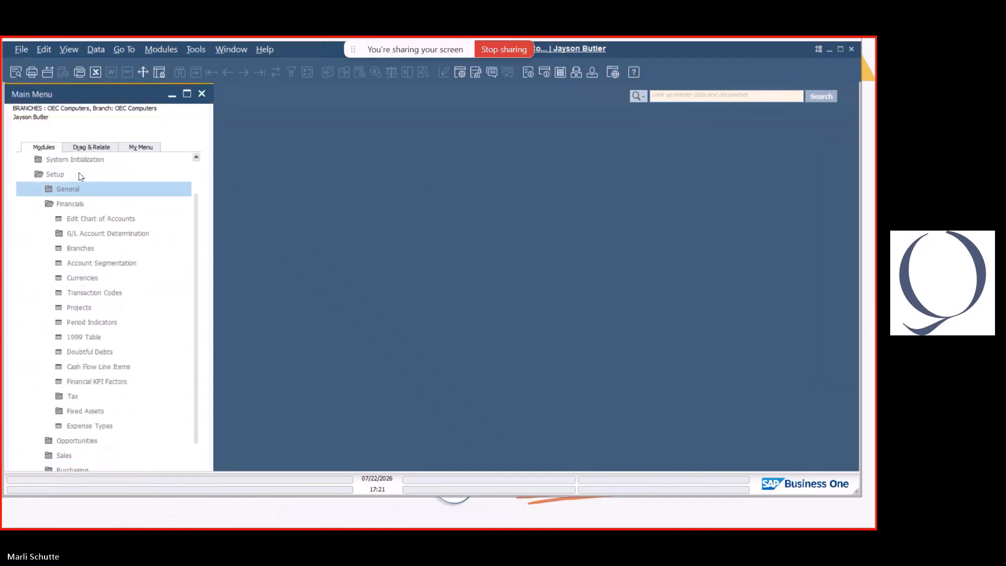
Open the journal entry form in Financials, review the branch of each line in the last entry, and close it.
left_click(78, 173)
left_click(51, 367)
left_click(69, 233)
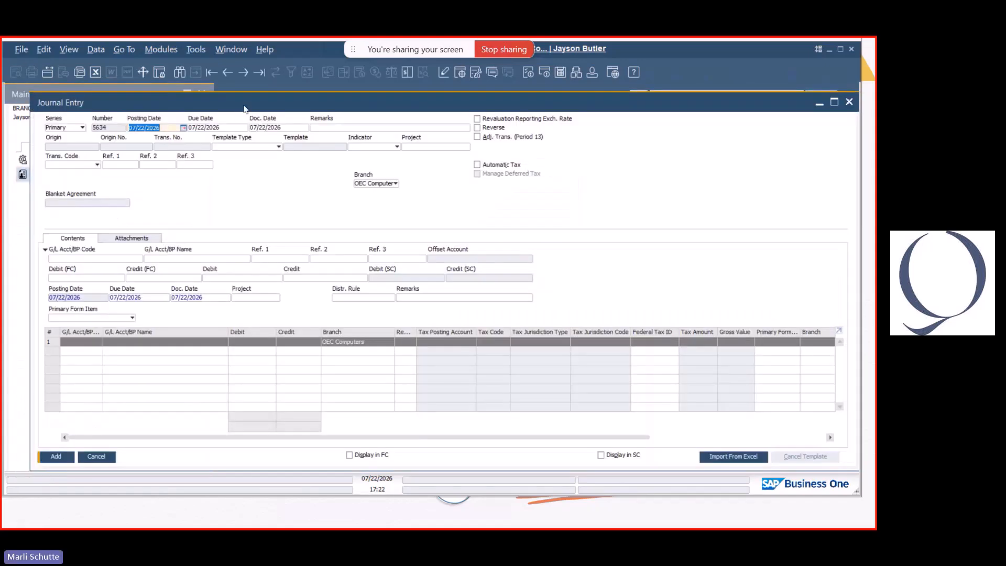
left_click(256, 72)
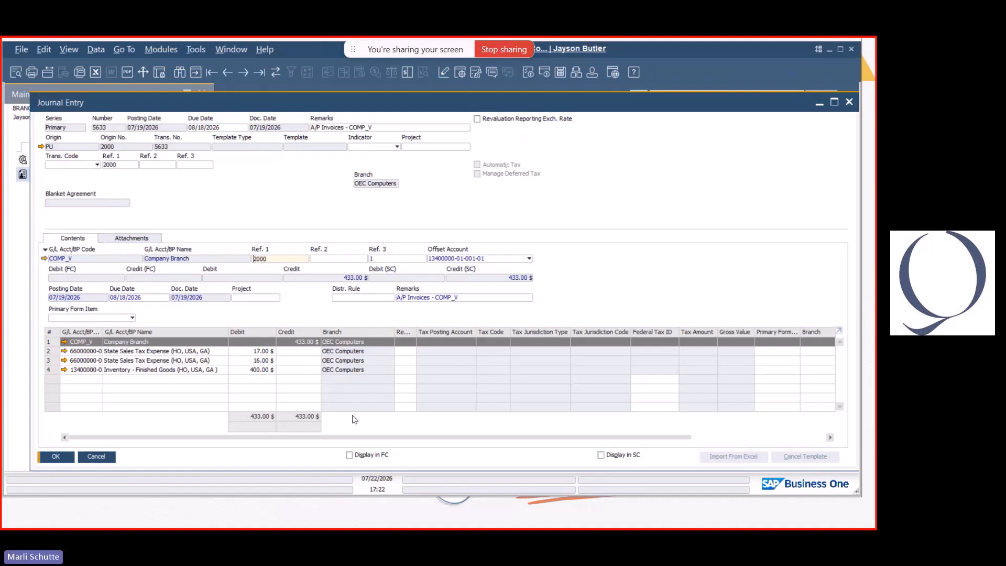
left_click(849, 103)
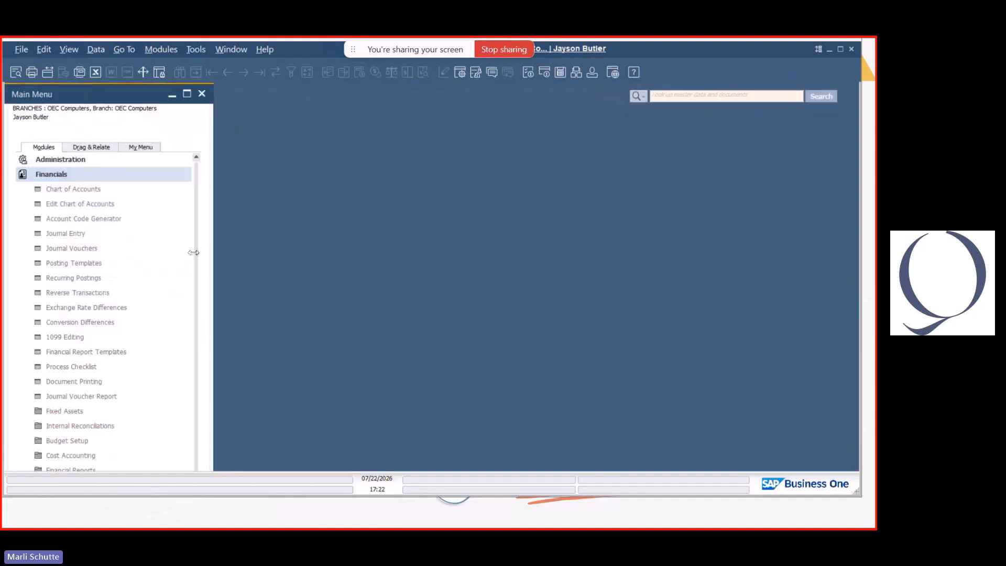
Open the last inventory transfer, from warehouse 01 to IT SER, and reposition its window.
left_click(78, 174)
left_click(67, 278)
left_click(78, 352)
left_click(80, 367)
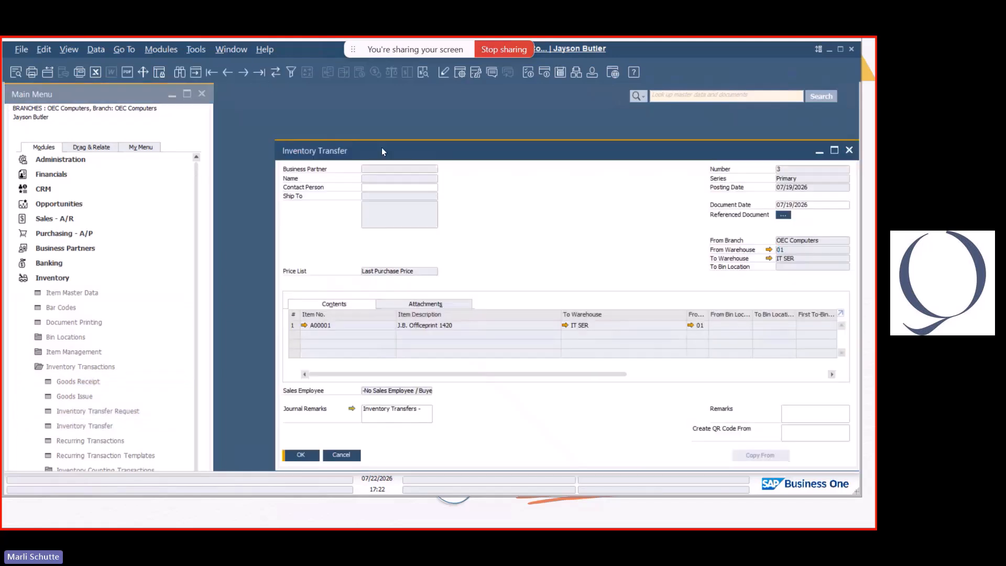
left_click_drag(382, 147, 303, 88)
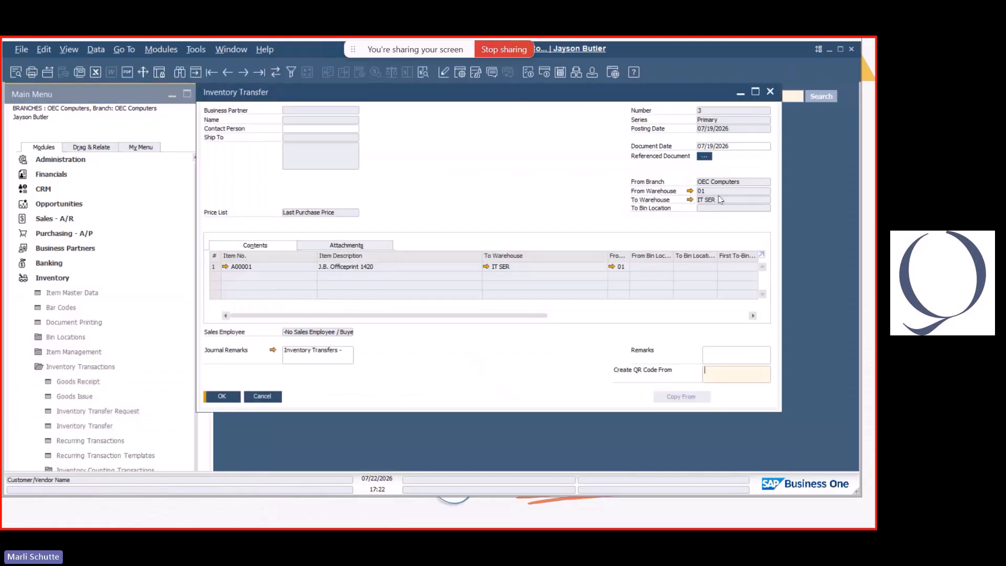
Open the transfer's linked journal entry, go through lines 2 to 4 with their branches, and close the entry.
left_click(273, 349)
left_click(335, 371)
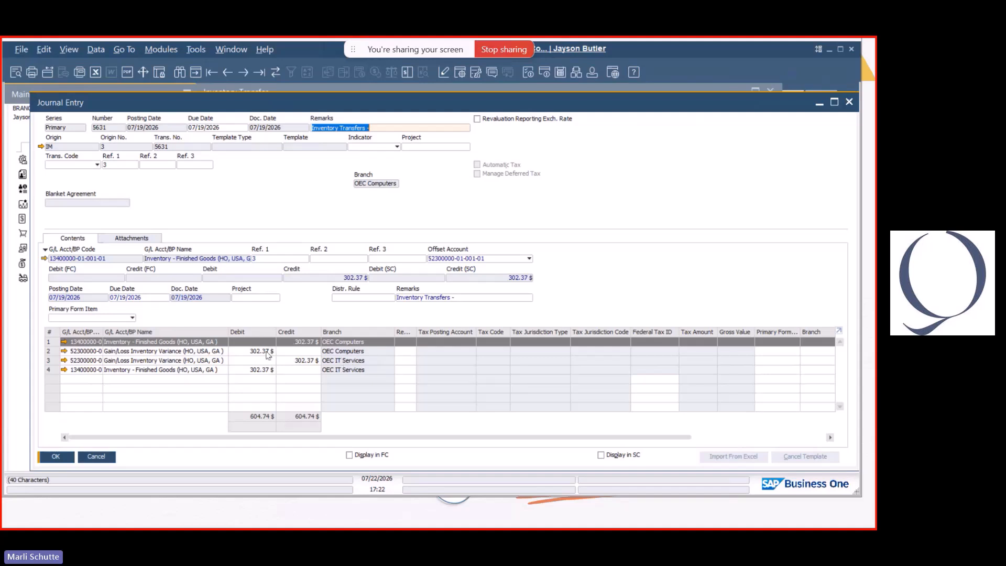
left_click(55, 352)
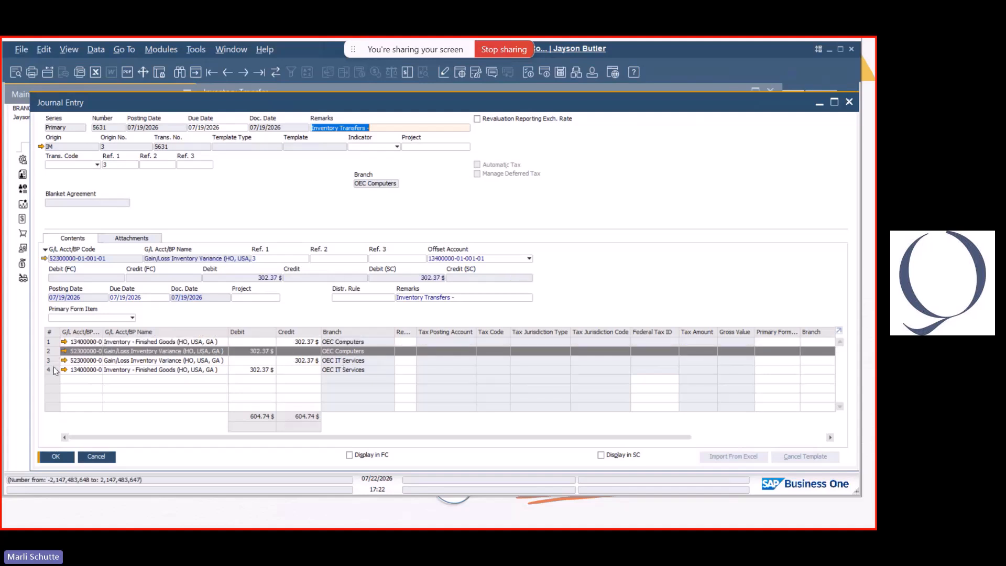
left_click(55, 361)
left_click(54, 370)
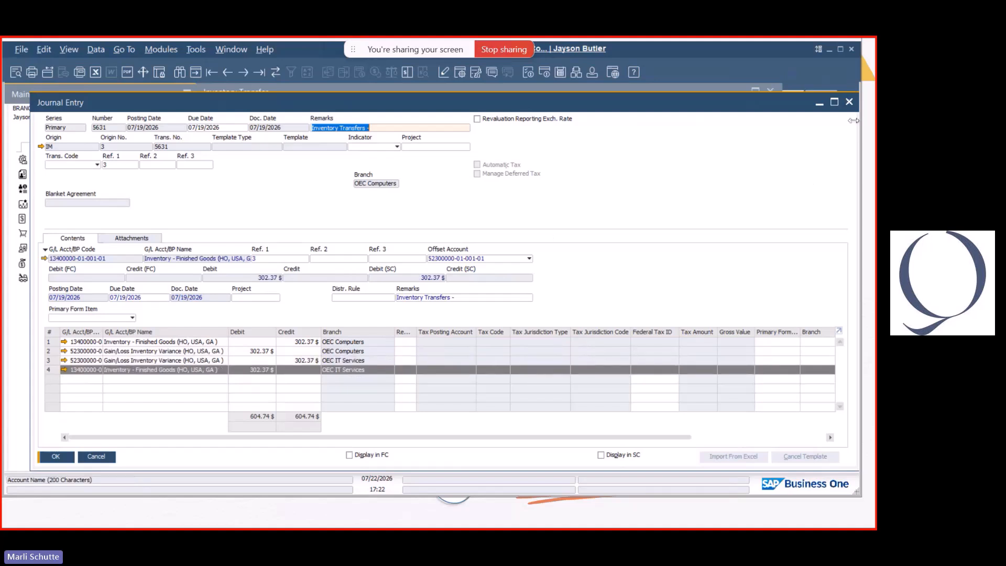
left_click(849, 103)
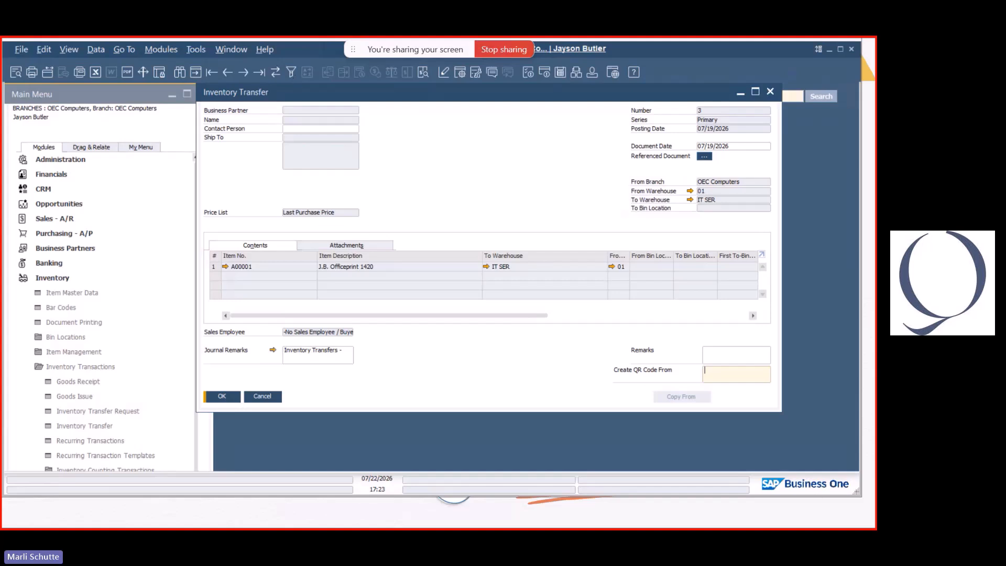
Check the Showcase Functionality slide briefly, return to SAP Business One, and replace the inventory transfer with a new A/R invoice.
key("alt+Tab")
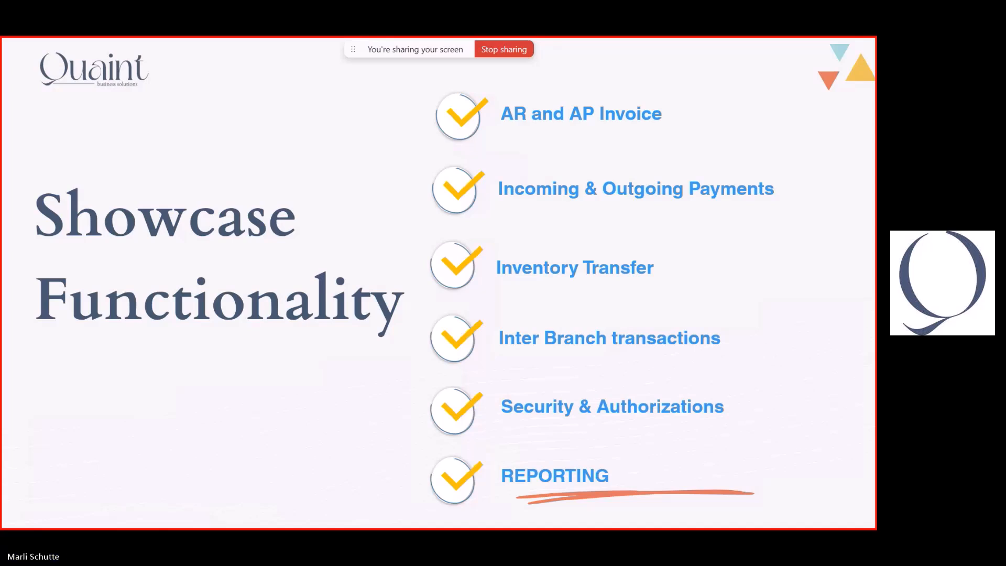
key("alt+Tab")
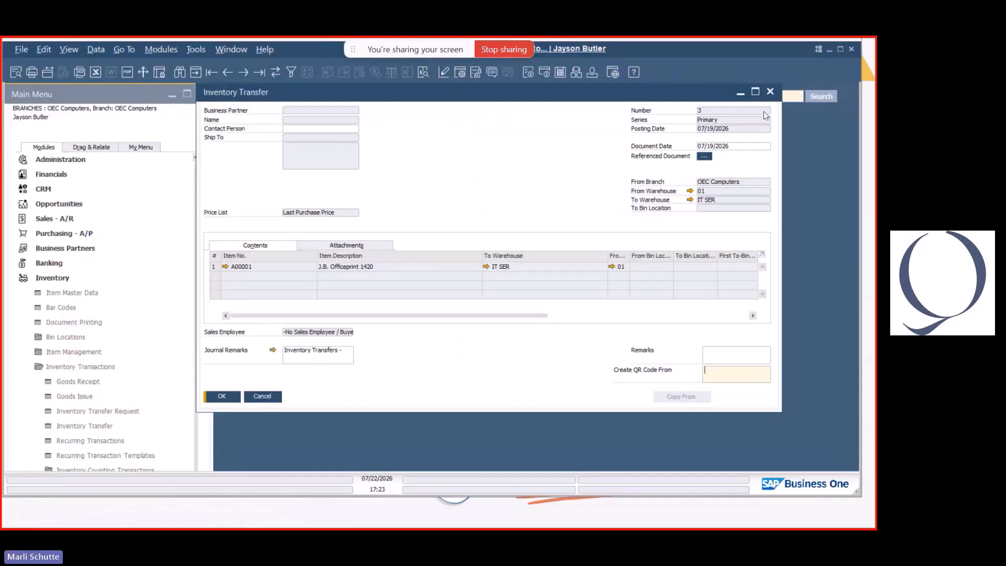
left_click(770, 91)
left_click(84, 279)
left_click(83, 220)
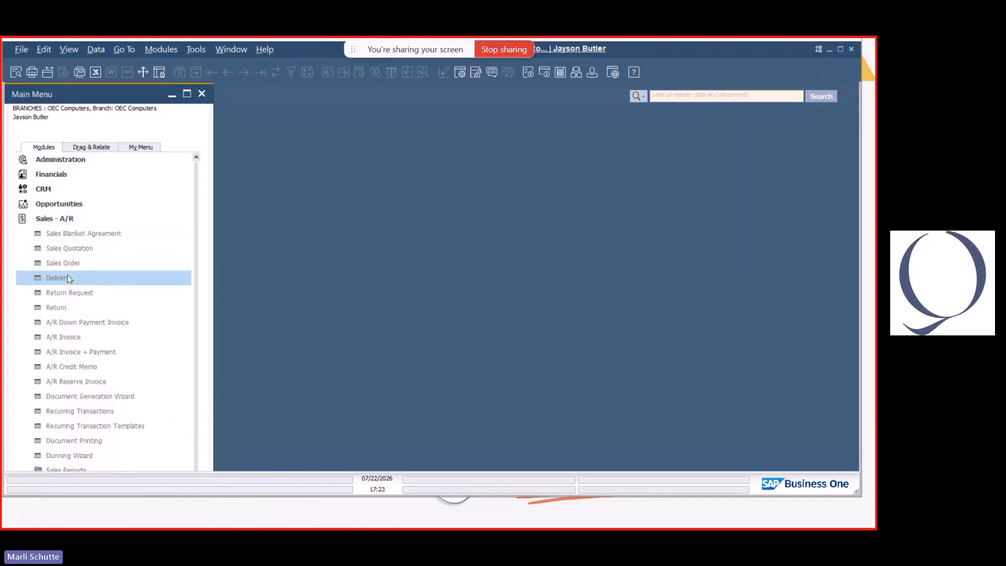
left_click(68, 337)
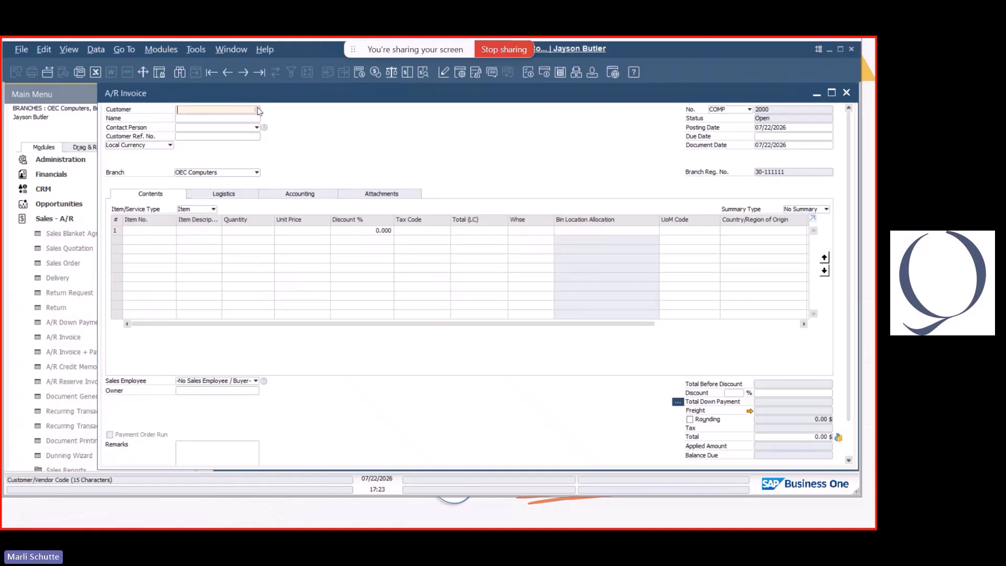
Choose ADA Technologies from the list of business partners as the invoice's customer.
left_click(258, 110)
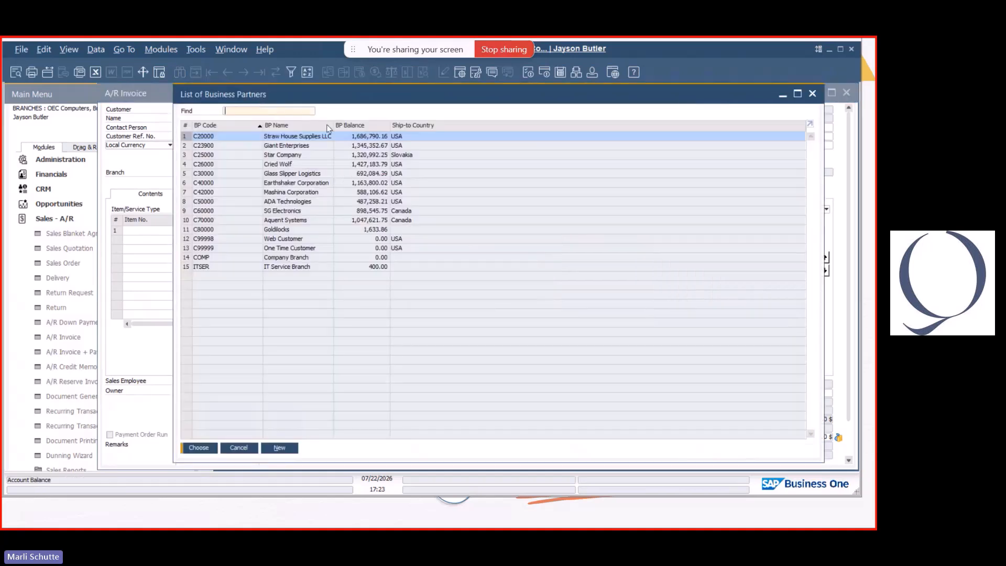
left_click(284, 185)
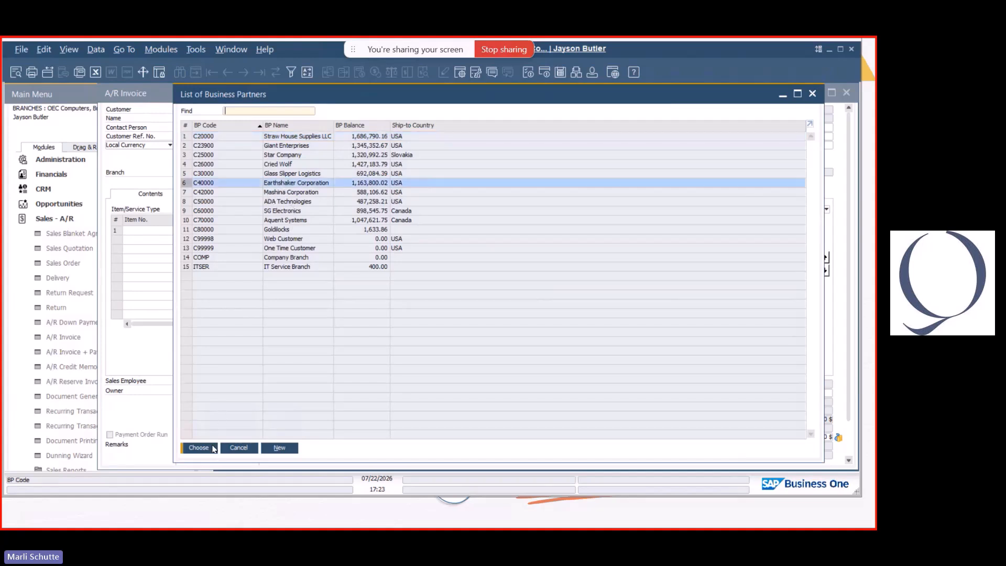
left_click(276, 201)
left_click(199, 448)
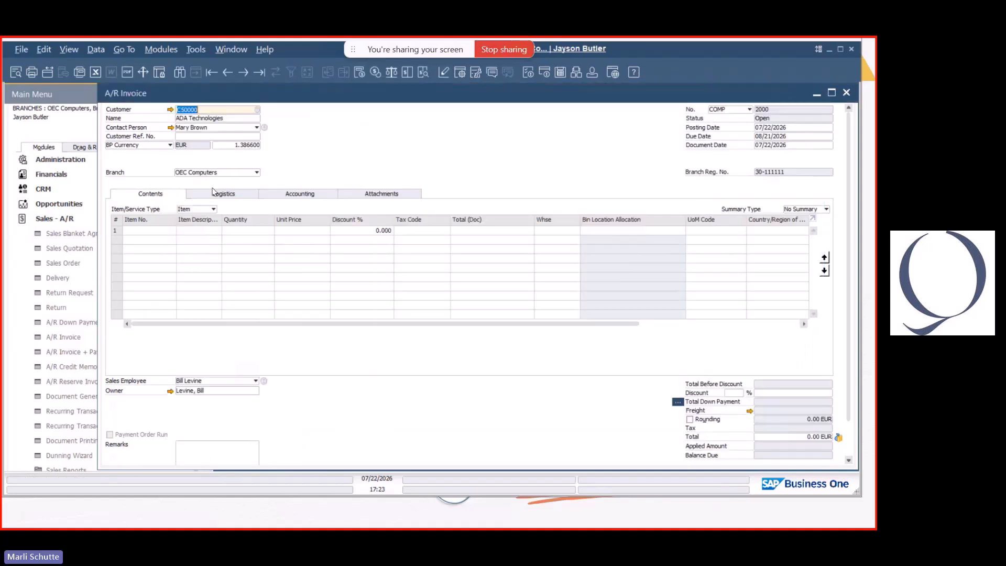
Add item A00001, J.B. Officeprint 1420, from the item list as the first invoice line.
left_click(166, 230)
key("Tab")
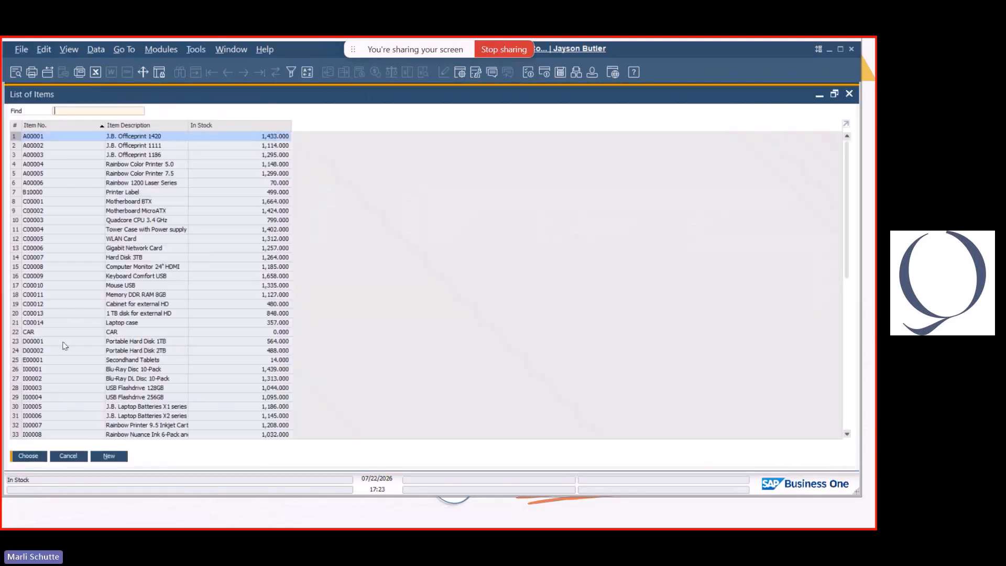
left_click(31, 456)
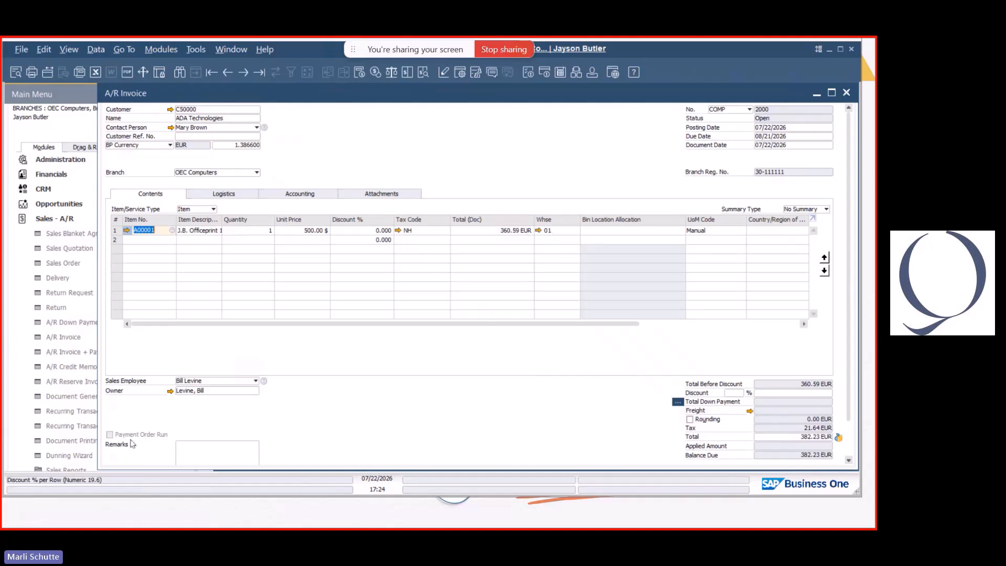
Try to add the A/R invoice for ADA Technologies, accepting the posting date notice.
scroll(126, 449, "down", 2)
left_click(123, 453)
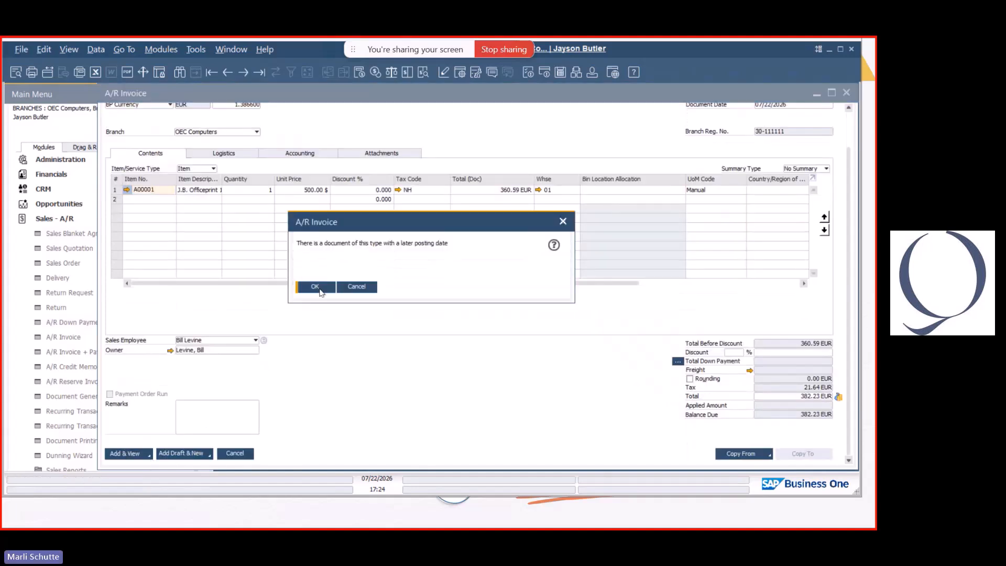
left_click(316, 286)
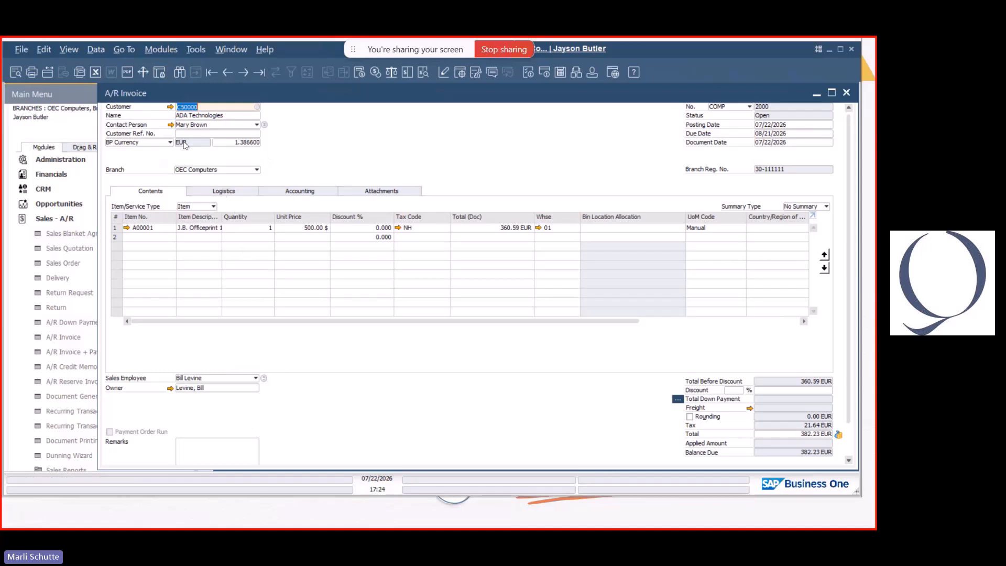
Inspect ADA Technologies' branch assignment and its Disable for BP option in the master data, closing both windows without saving.
left_click(171, 109)
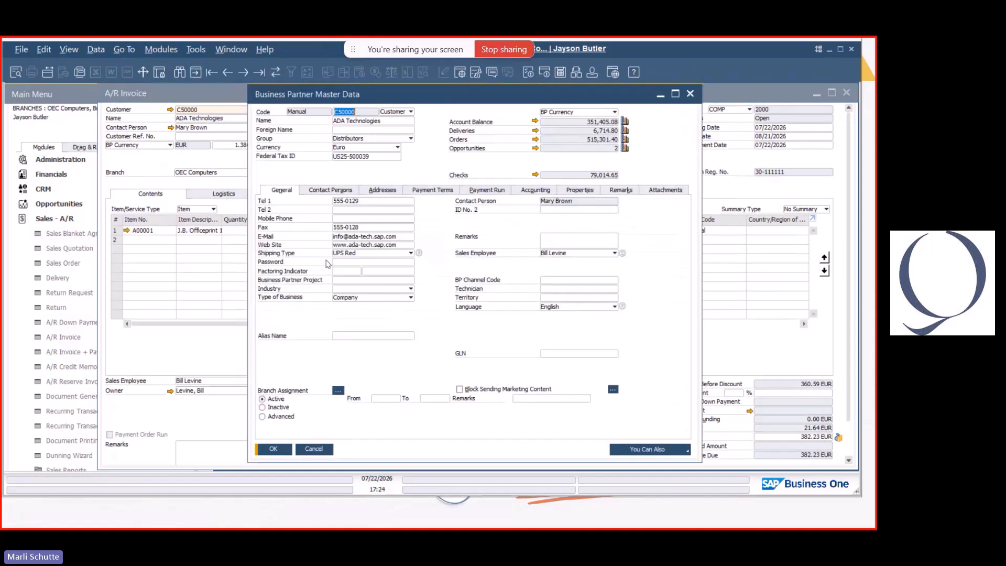
left_click(338, 390)
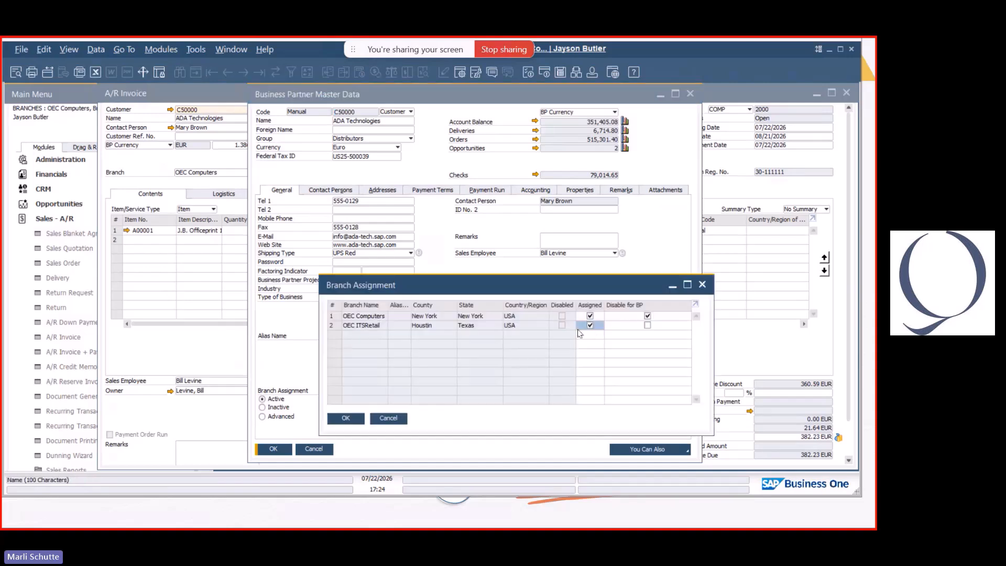
left_click(648, 316)
left_click(389, 418)
left_click(314, 449)
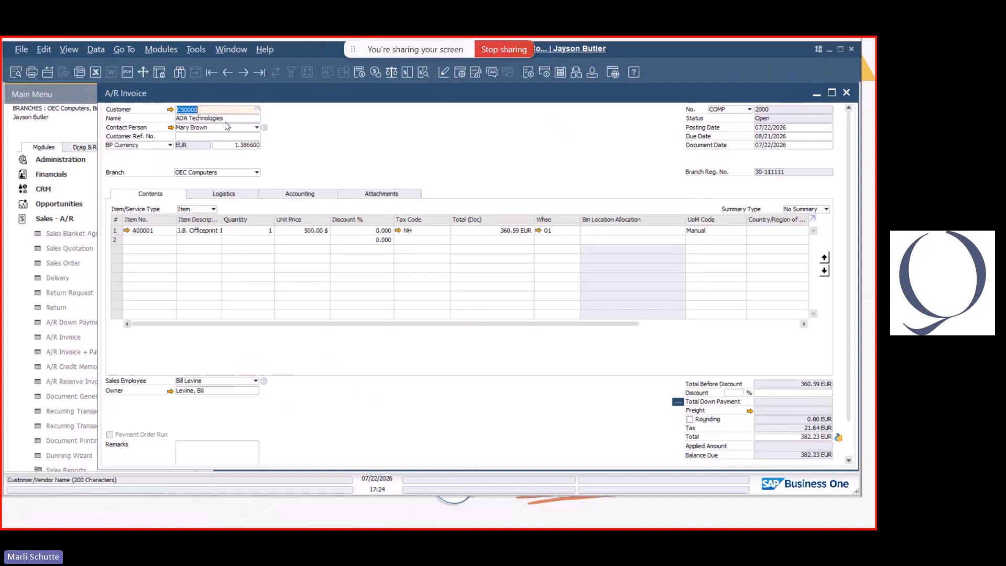
Replace the invoice's customer with Earthshaker Corporation and confirm the change.
key("BackSpace")
key("Tab")
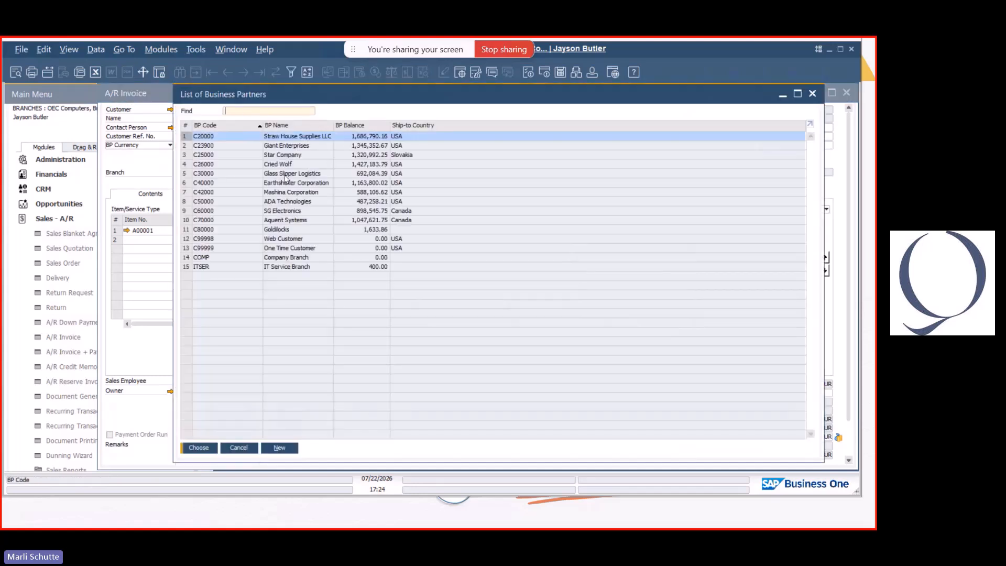
left_click(286, 183)
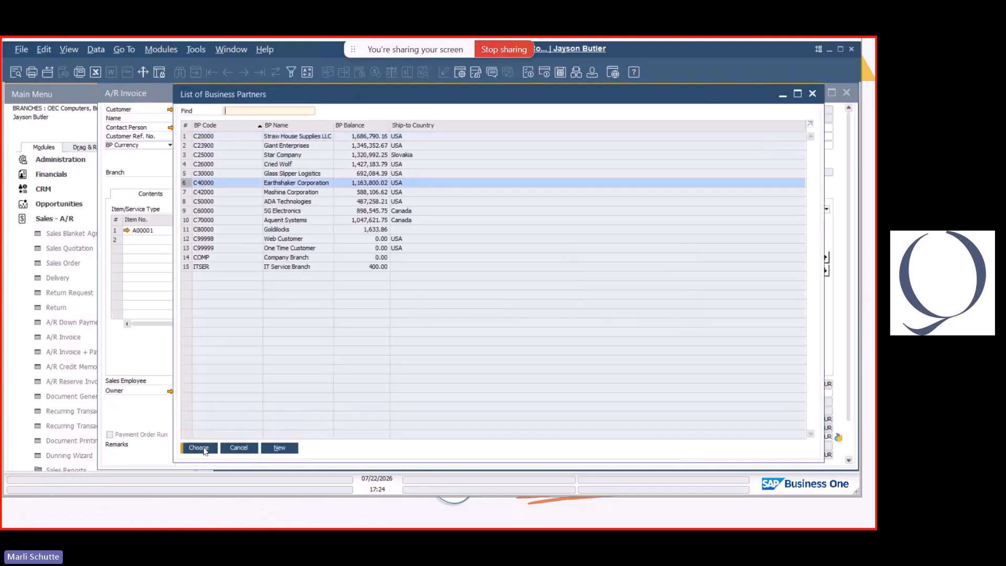
left_click(206, 450)
left_click(315, 302)
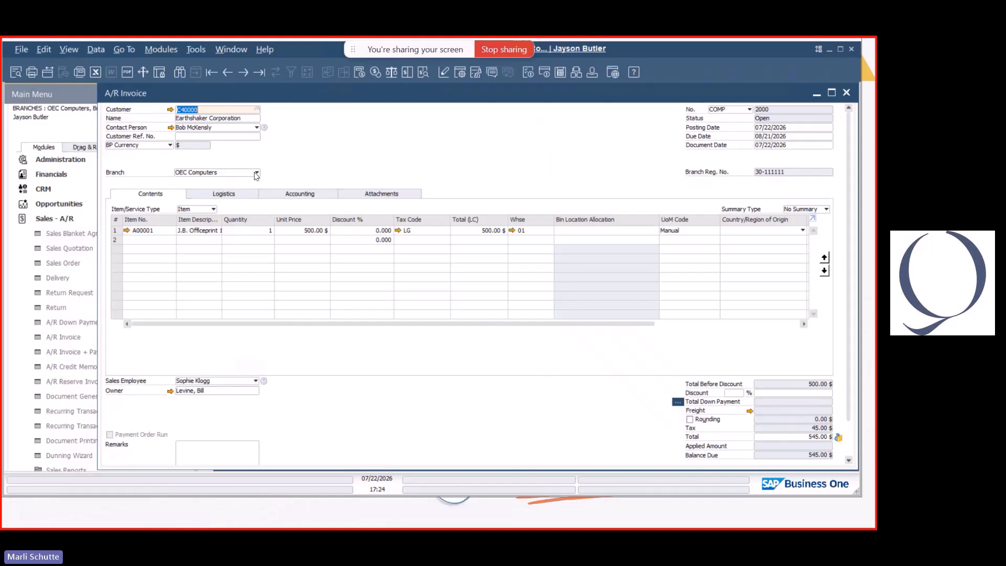
Review the branch options, keep OEC Computers, and add the Earthshaker Corporation A/R invoice, accepting the posting date notice.
left_click(257, 174)
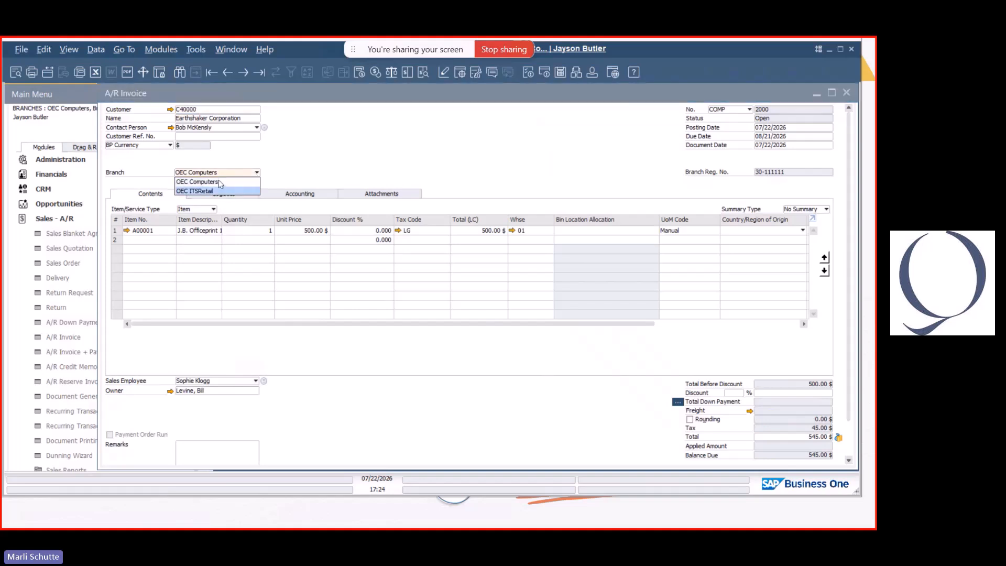
left_click(293, 158)
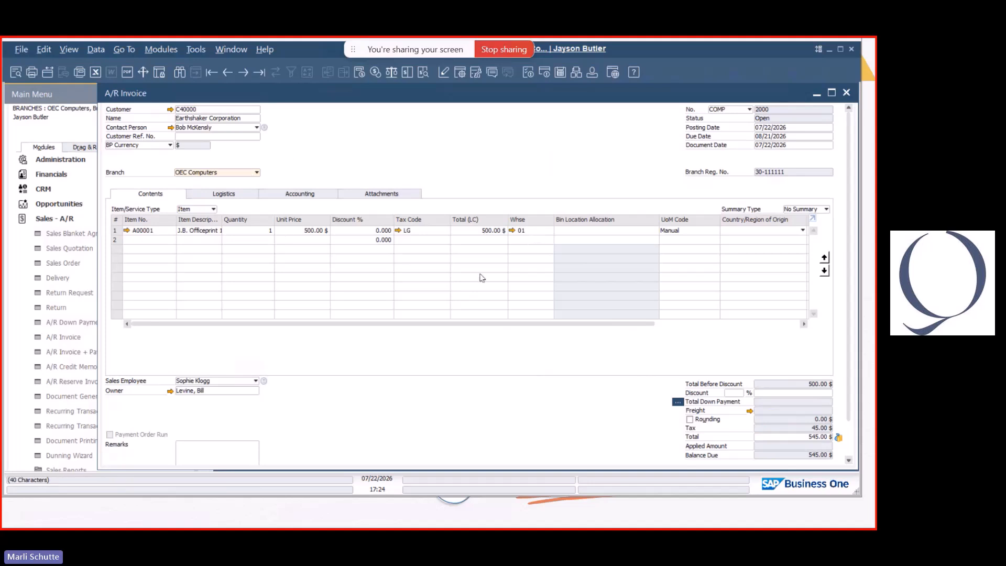
scroll(770, 262, "down", 2)
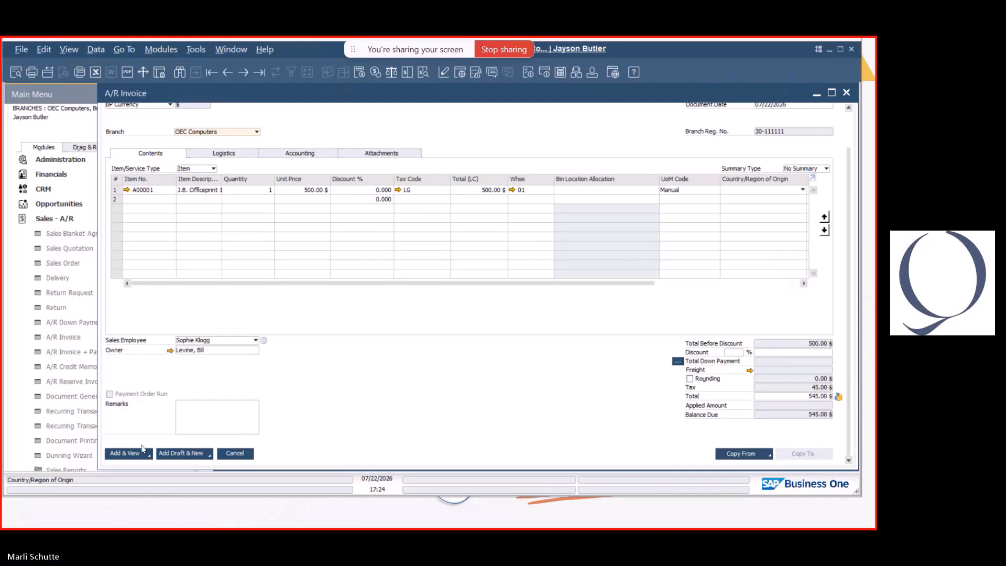
left_click(125, 454)
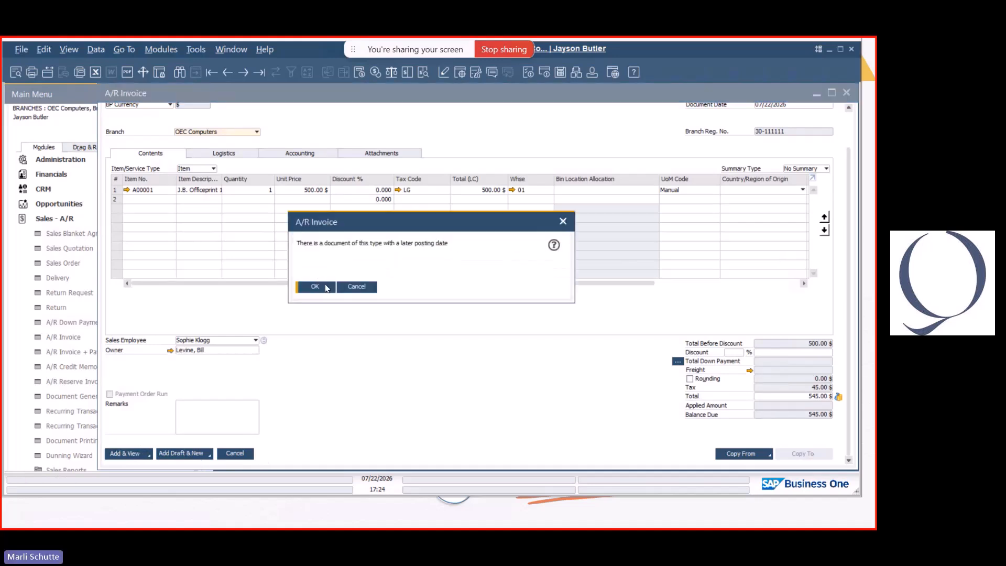
left_click(325, 287)
left_click(320, 287)
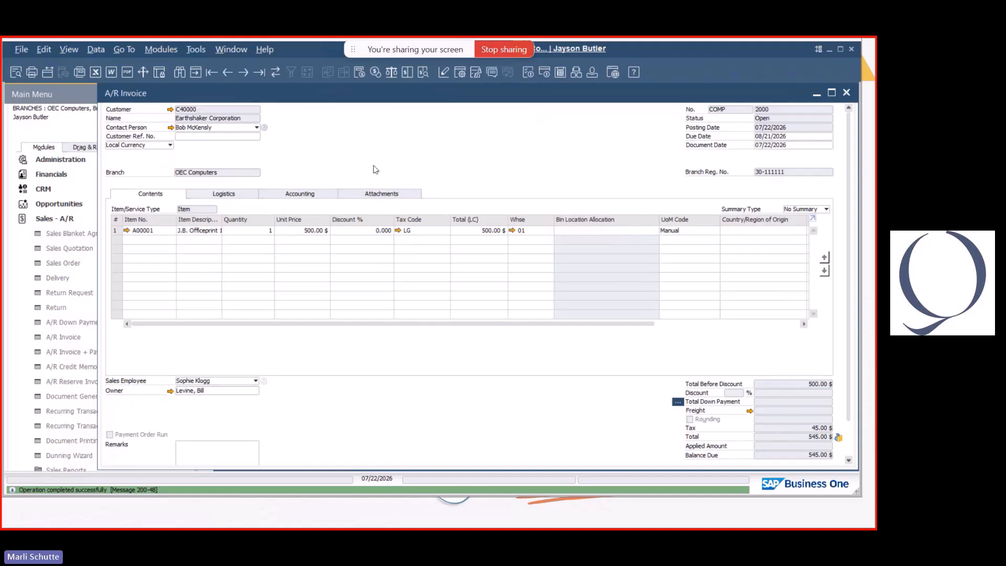
Examine the branch on the journal entry lines behind the Earthshaker Corporation invoice, closing the entry and invoice when done.
left_click(301, 197)
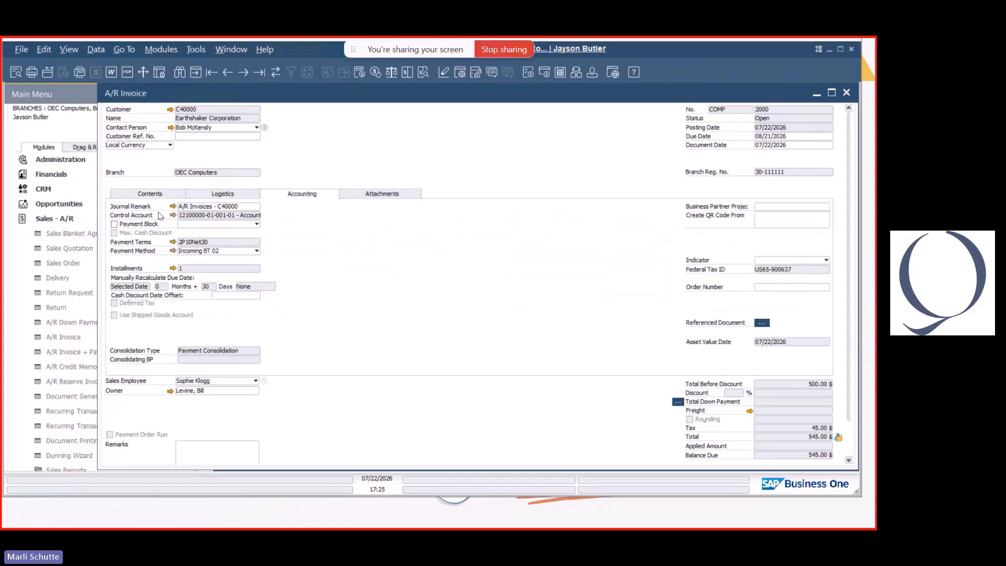
left_click(172, 206)
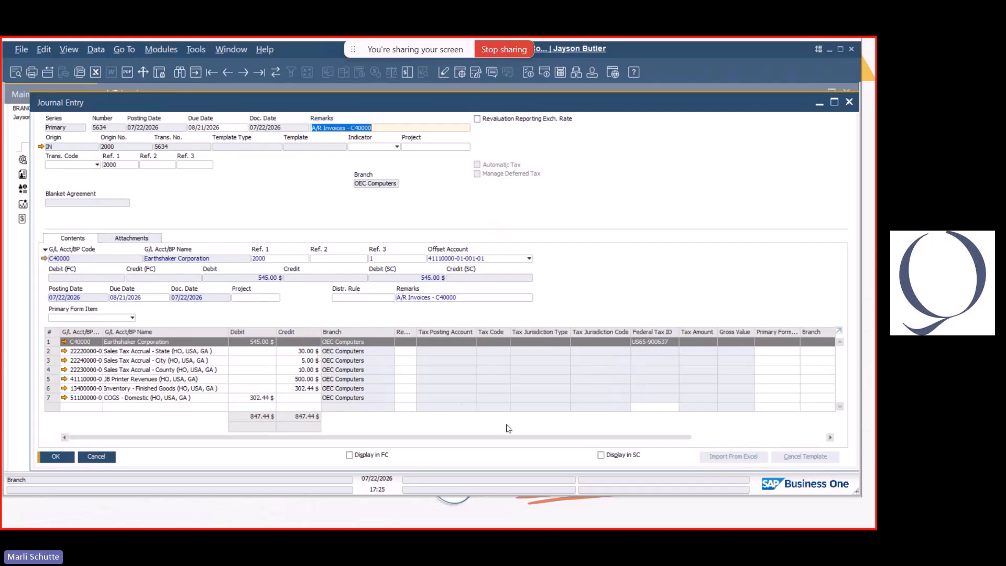
left_click(96, 457)
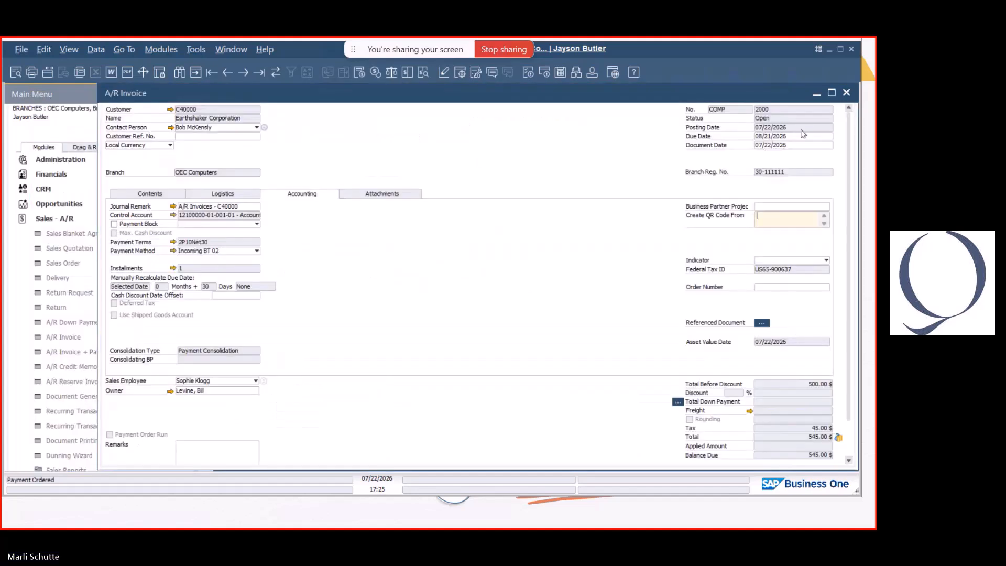
left_click(848, 101)
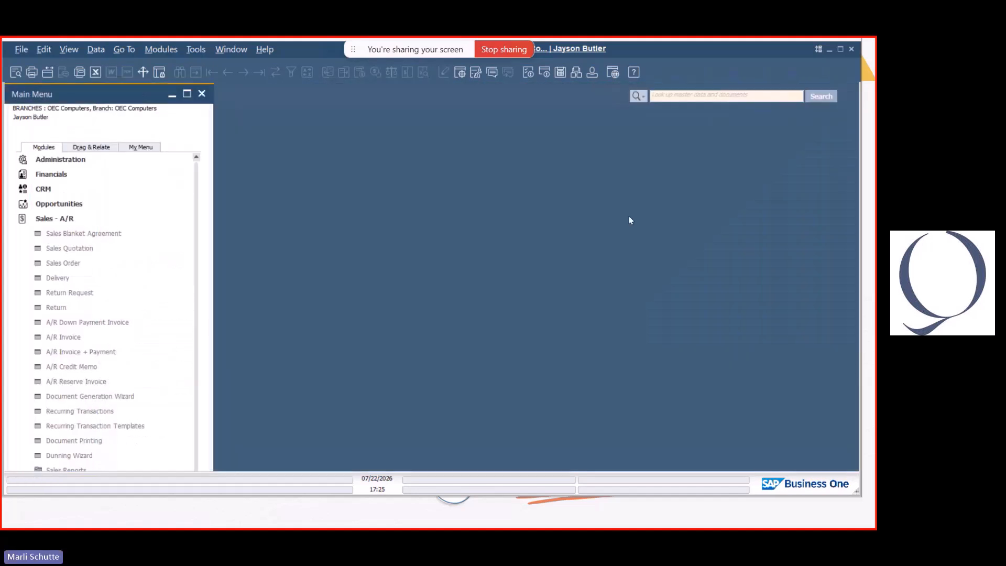
left_click(85, 219)
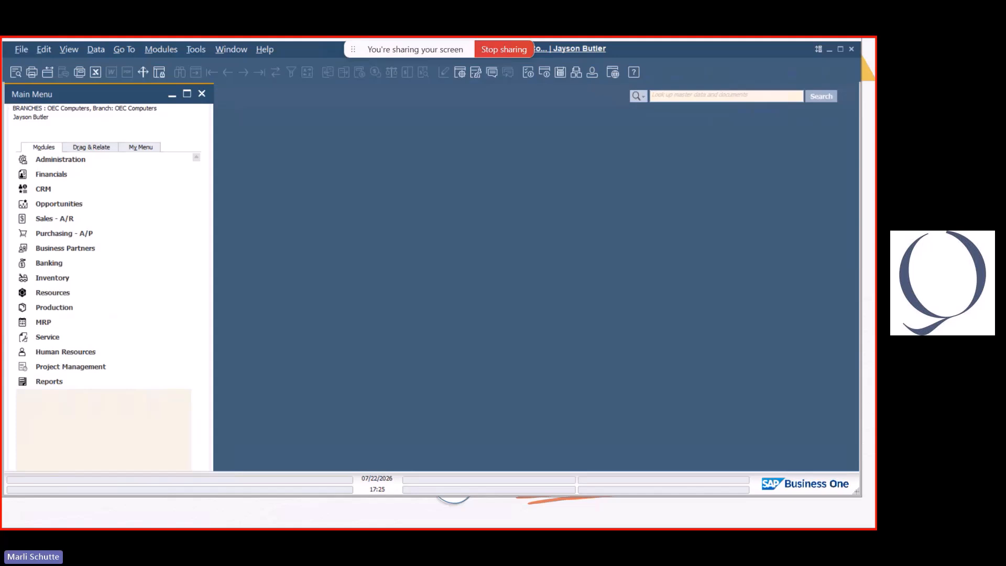
Switch to the OEC IT Services session of SAP Business One and start an A/P invoice for vendor Acme Associates.
key("alt+Tab")
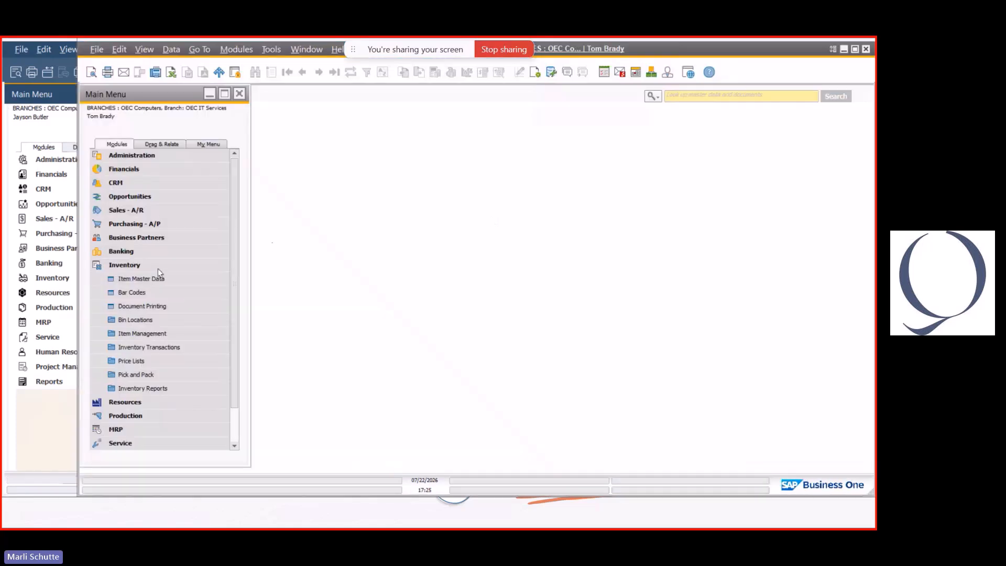
left_click(140, 220)
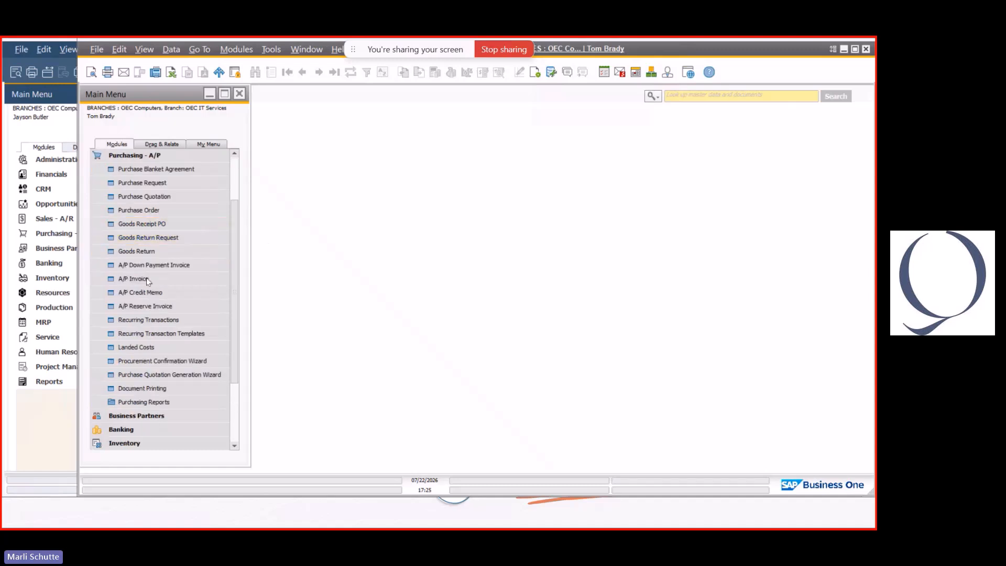
left_click(137, 279)
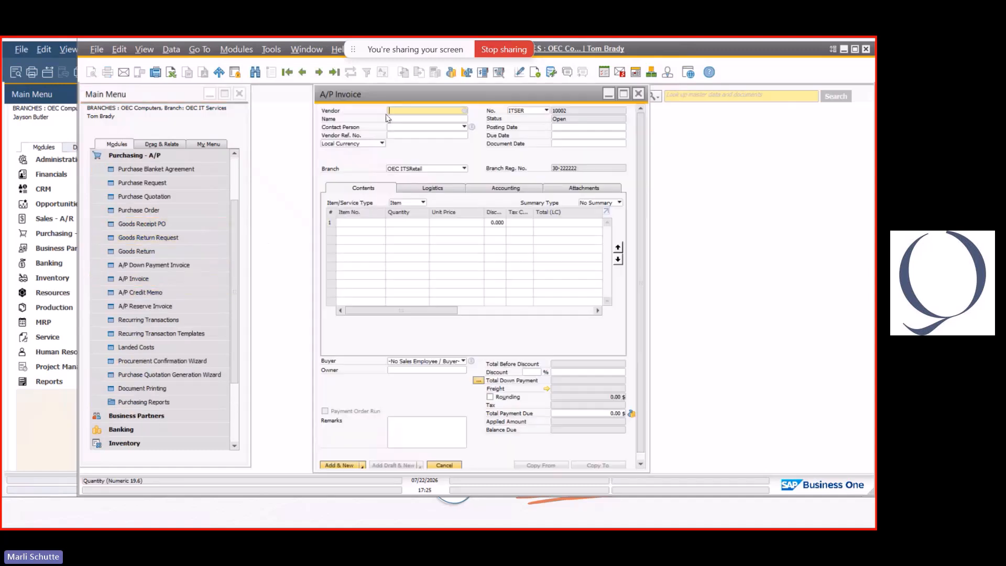
key("Tab")
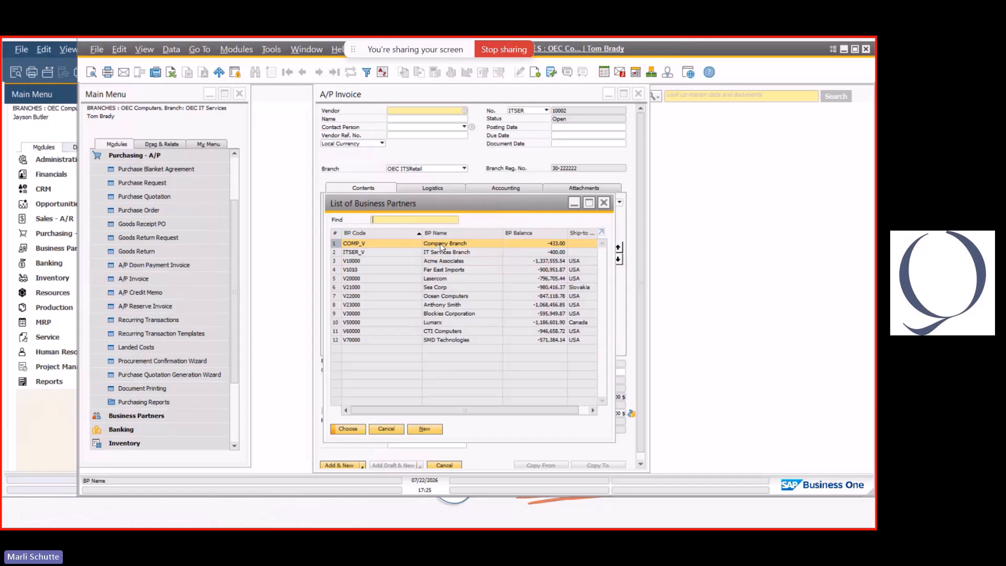
left_click(389, 261)
left_click(348, 428)
Inspect Acme Associates' branch assignment in its master data, closing both windows without saving.
left_click_drag(235, 424, 162, 430)
left_click(230, 111)
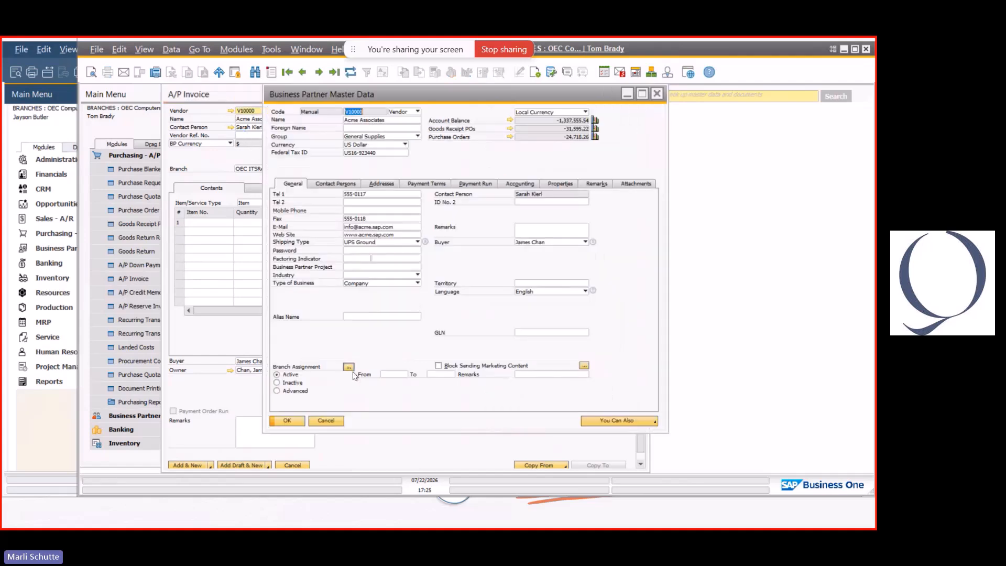
left_click(349, 367)
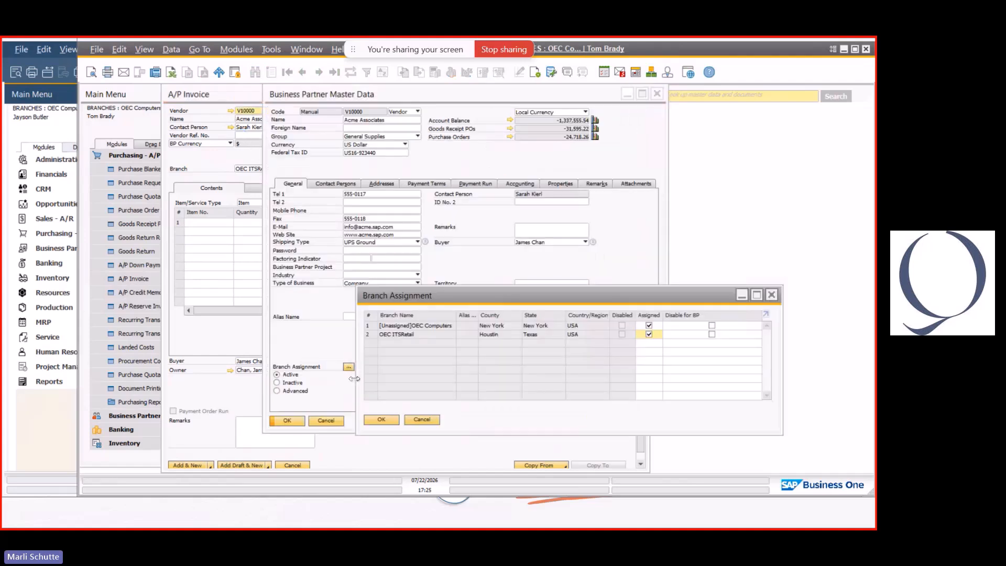
left_click(433, 420)
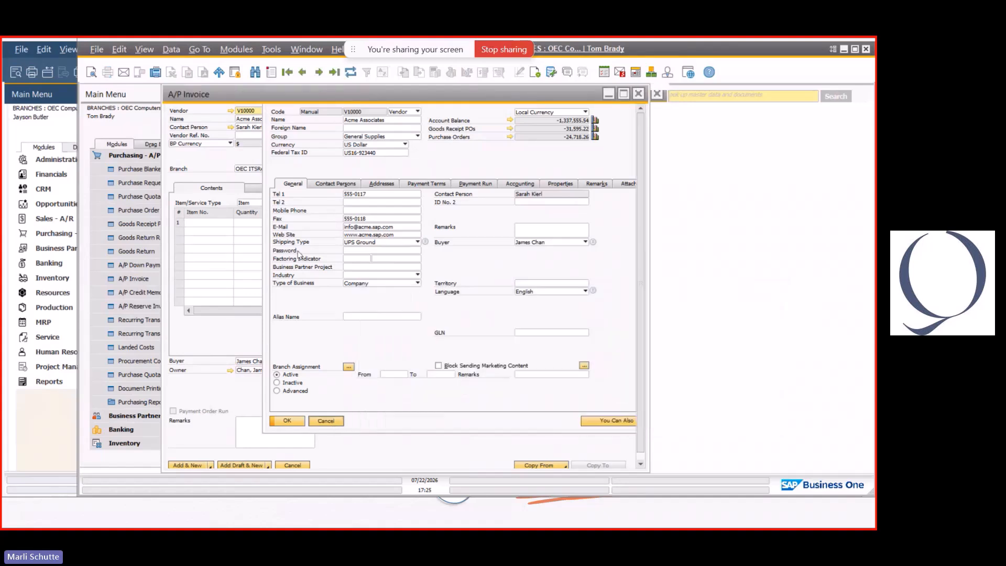
key("Escape")
Add item A00001, J.B. Officeprint 1420, from the item list as the first A/P invoice line.
key("Tab")
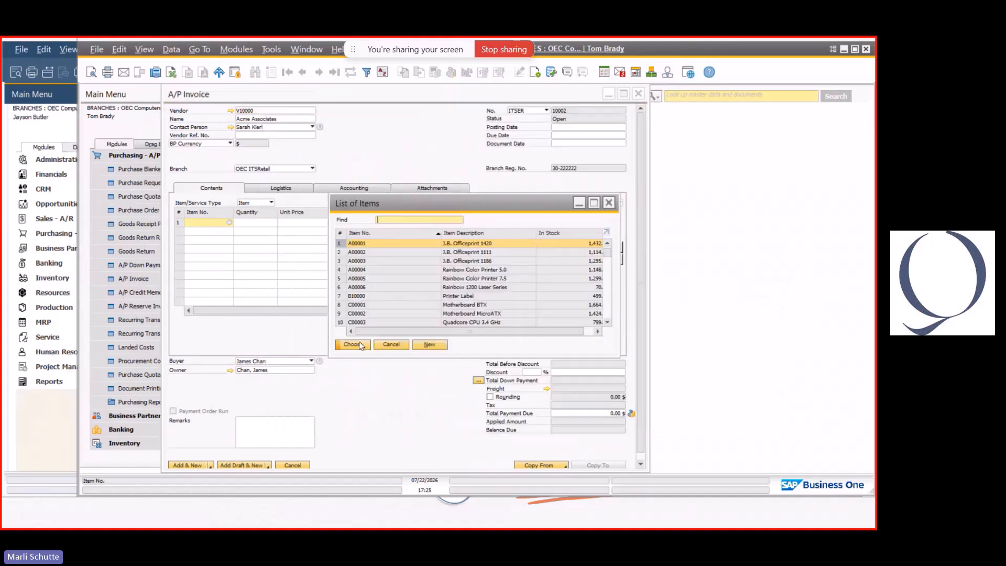
left_click(353, 346)
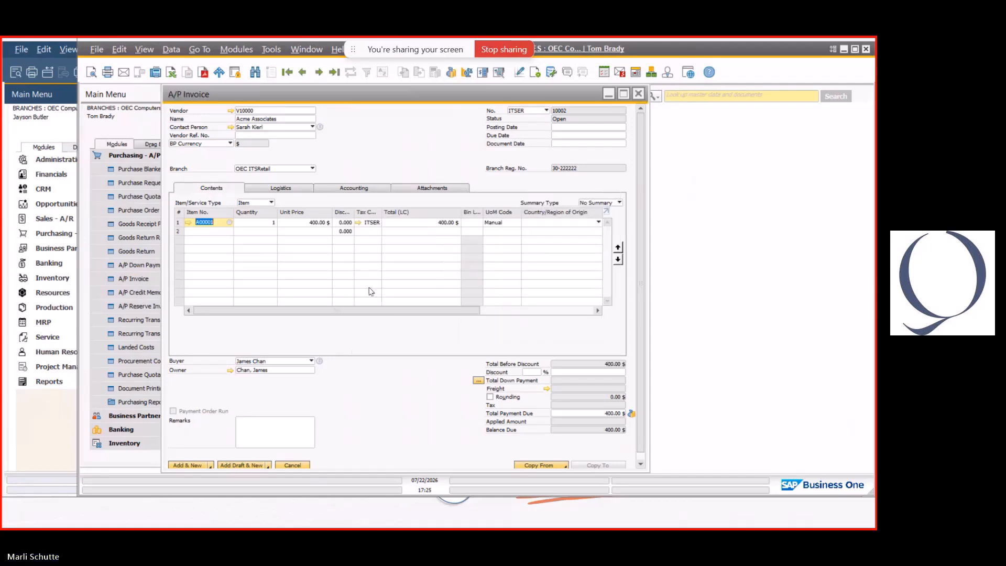
Change the tax code of the A00001 line to Exempt.
left_click(373, 224)
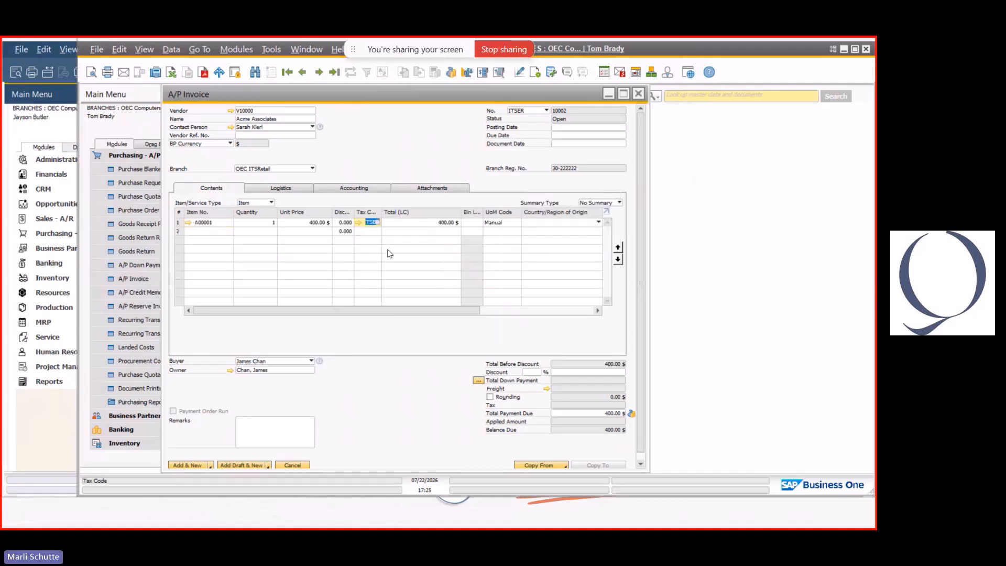
type("01")
key("Tab")
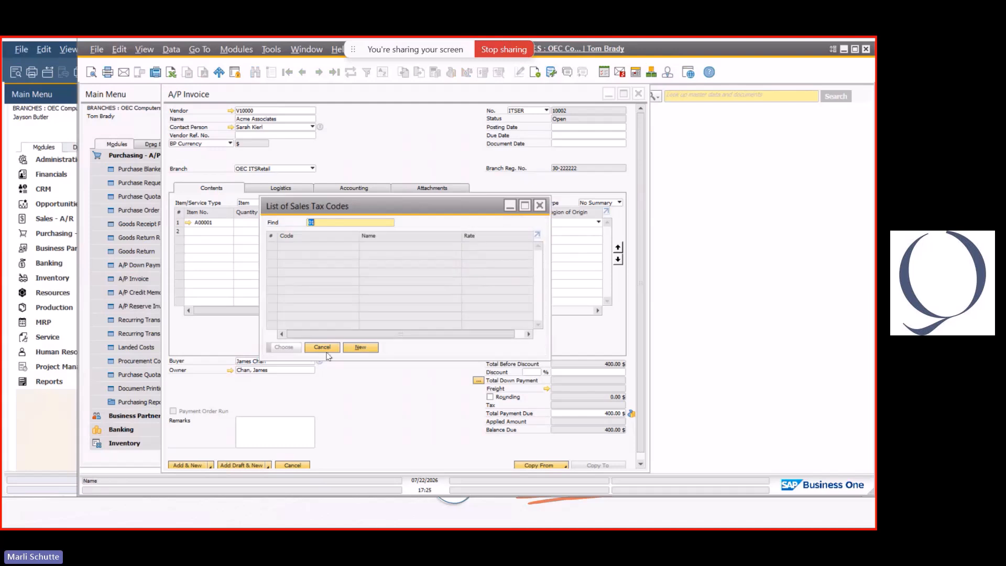
left_click(336, 349)
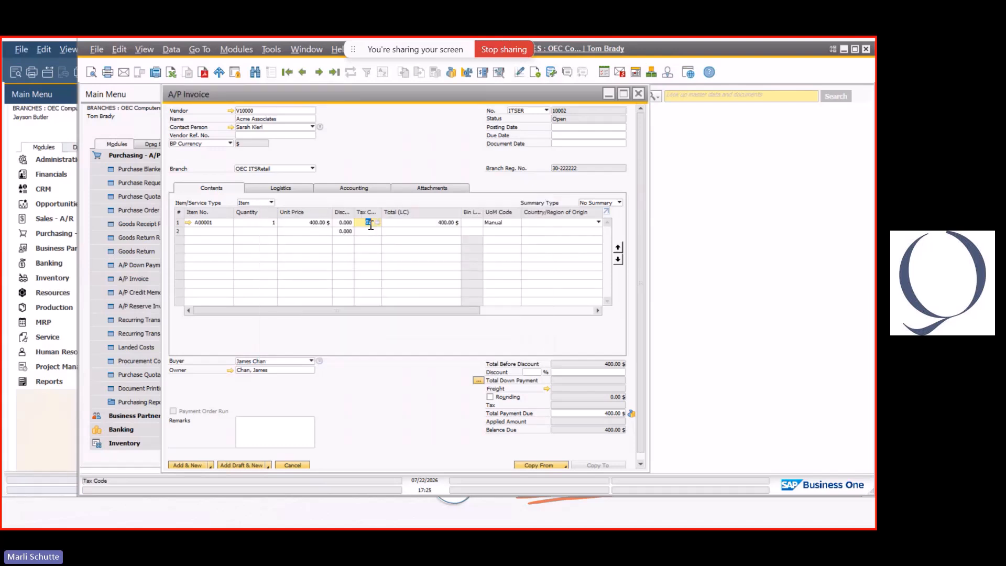
type("e")
key("Tab")
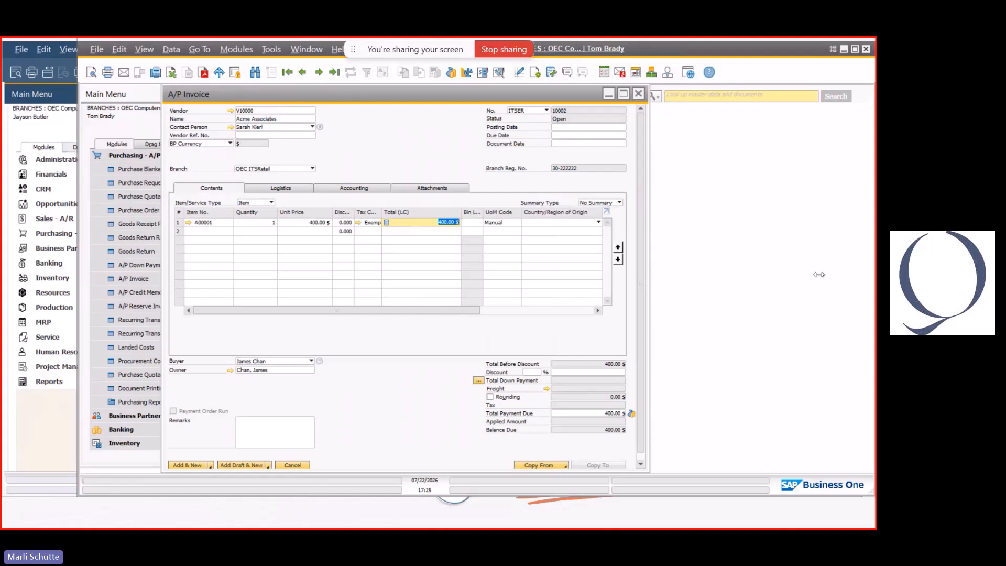
Widen the A/P invoice window and make the Whse column visible in the table through the form settings.
left_click_drag(819, 274, 839, 276)
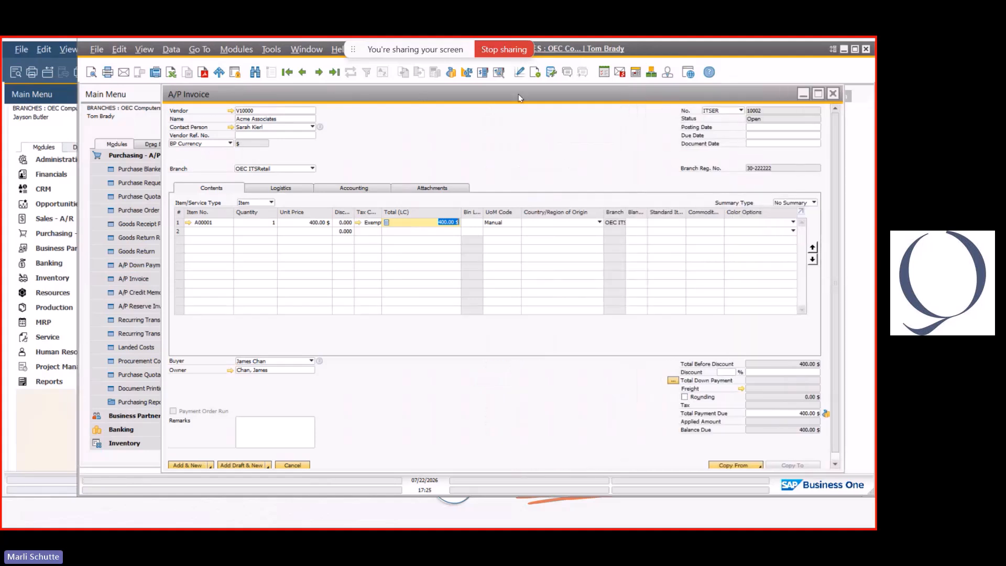
left_click(535, 72)
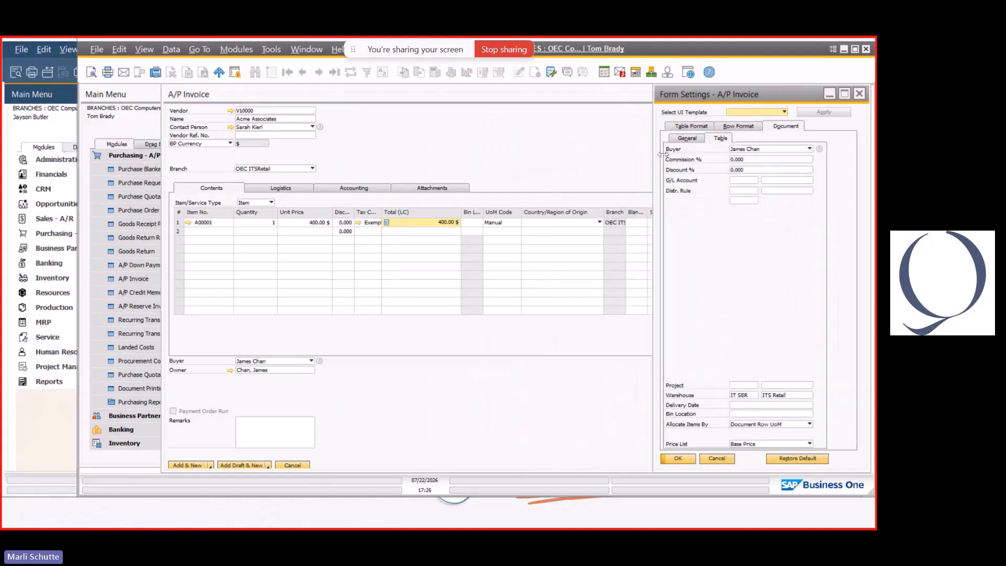
left_click(691, 127)
left_click(779, 359)
left_click(678, 458)
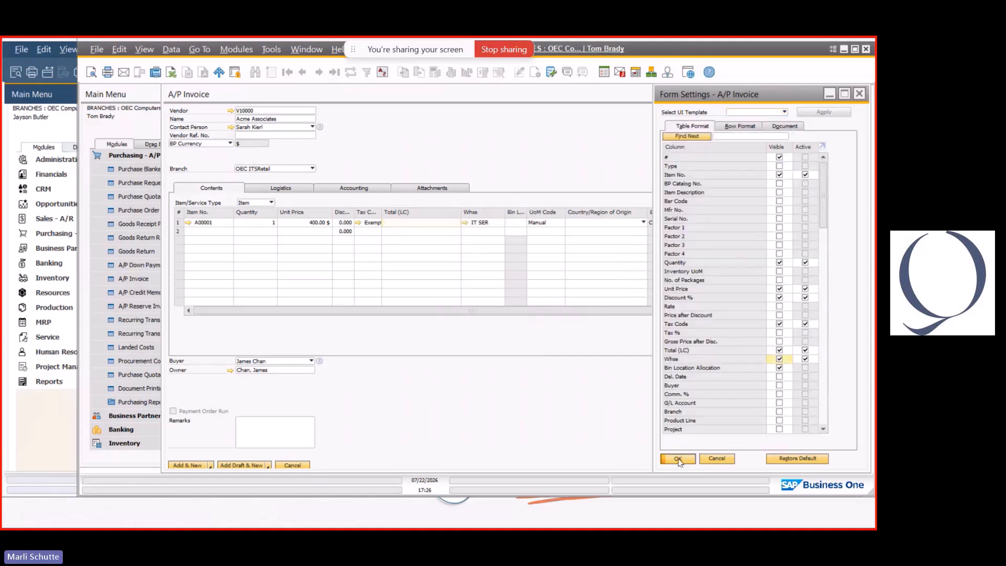
Set the A00001 line's warehouse to 01, keeping OEC ITSRetail as the invoice's branch.
left_click_drag(701, 312, 740, 311)
left_click(443, 223)
type("01")
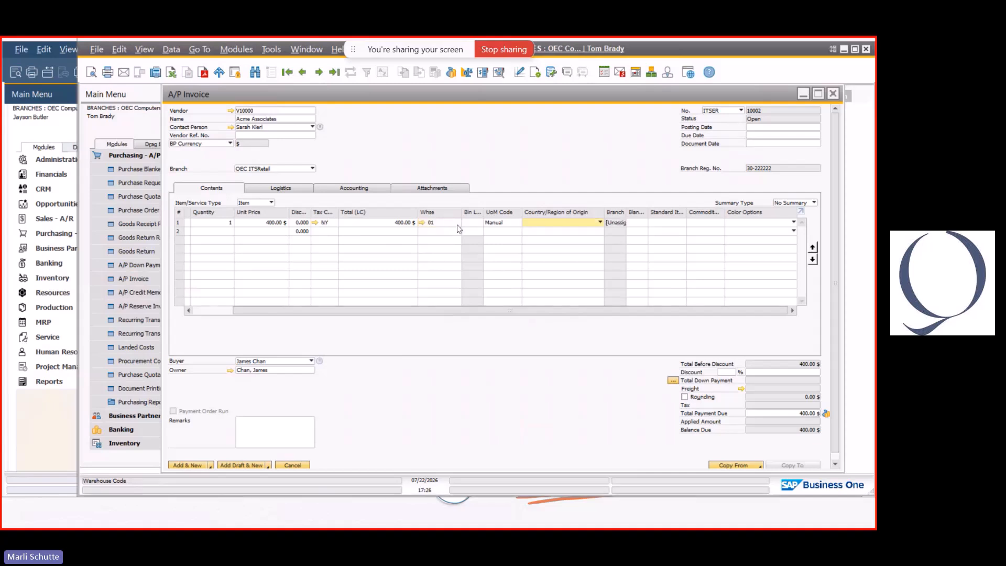
left_click(282, 168)
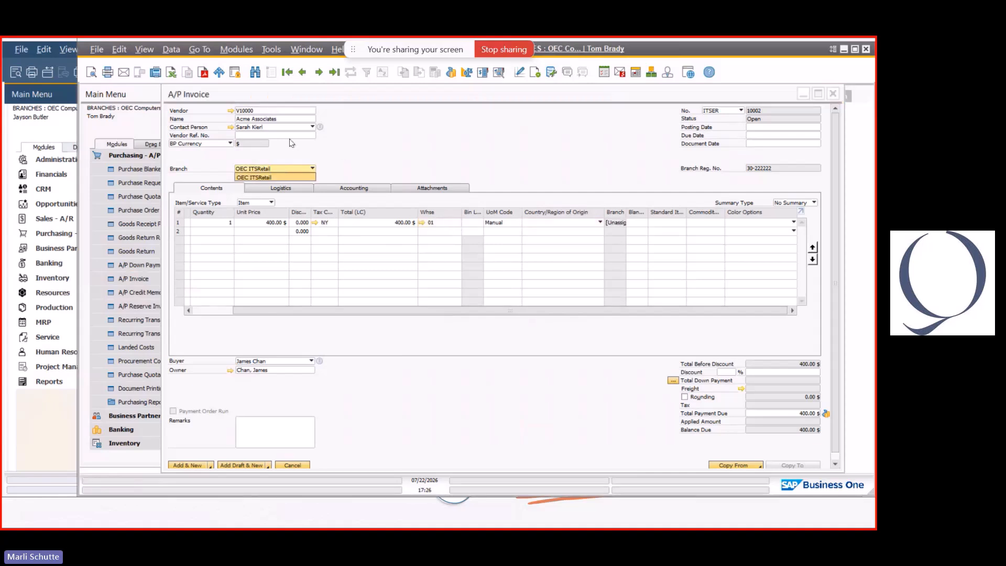
left_click(272, 176)
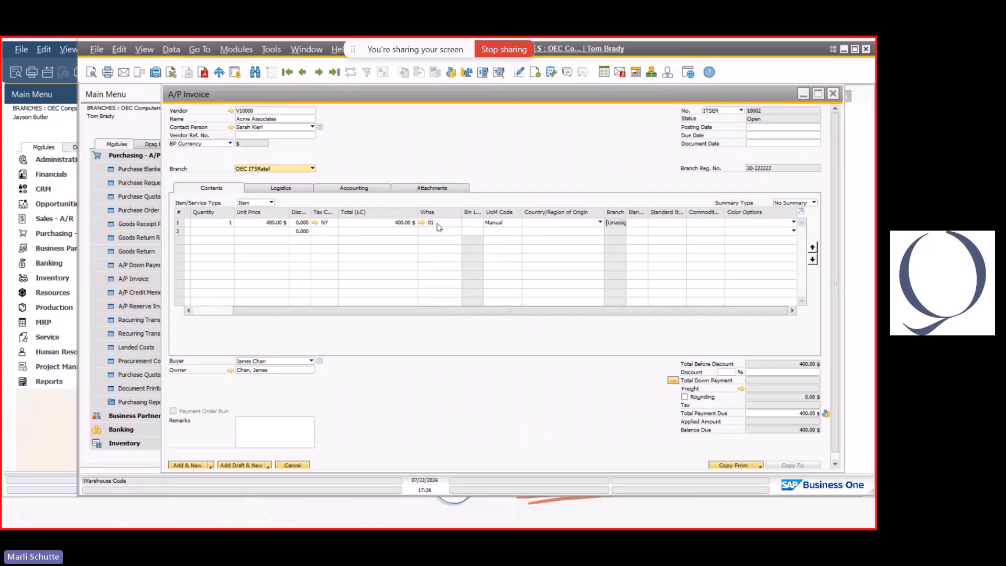
Try to add the A/P invoice, filling in 07/22/2026 as the posting date.
scroll(404, 343, "down", 1)
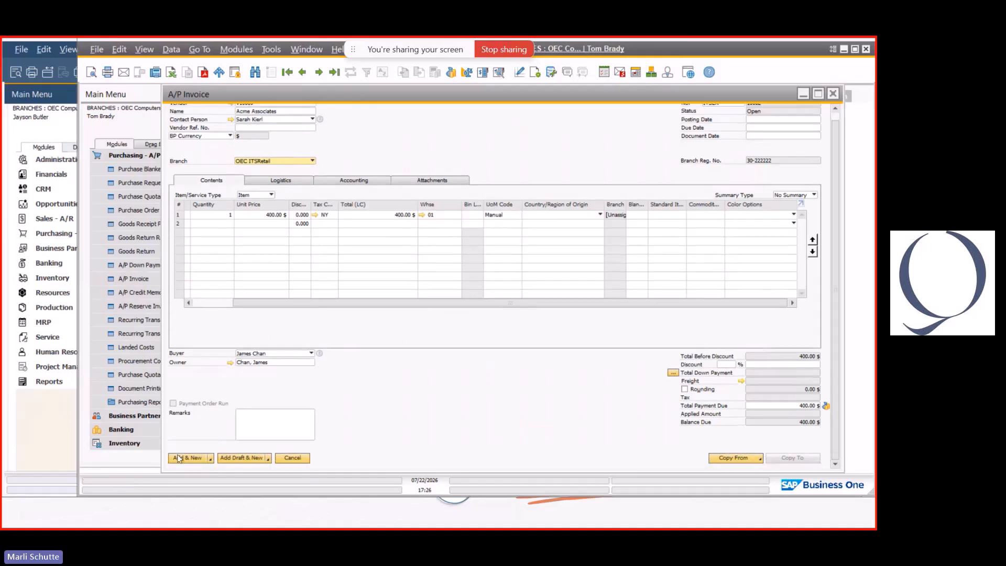
left_click(199, 458)
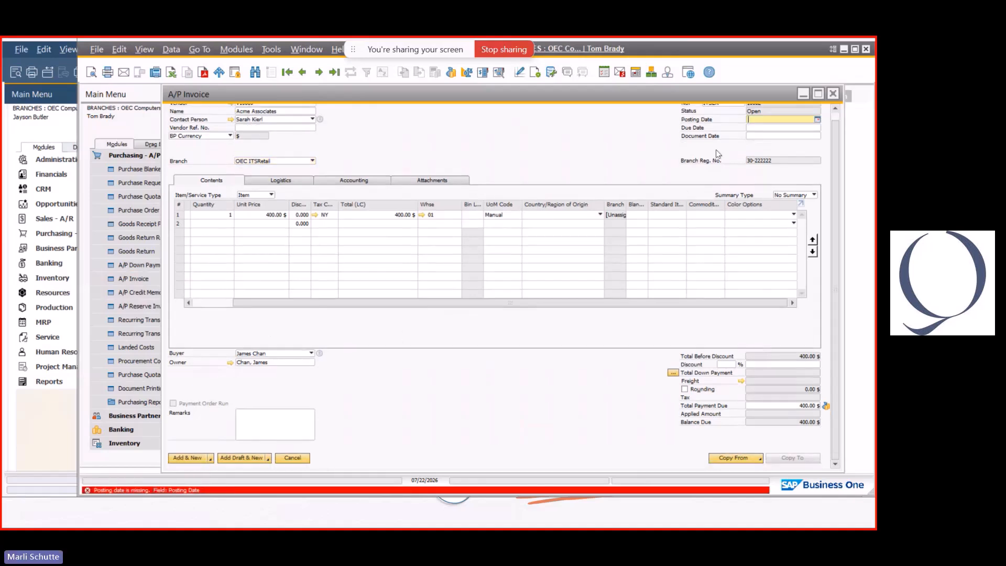
key("Tab")
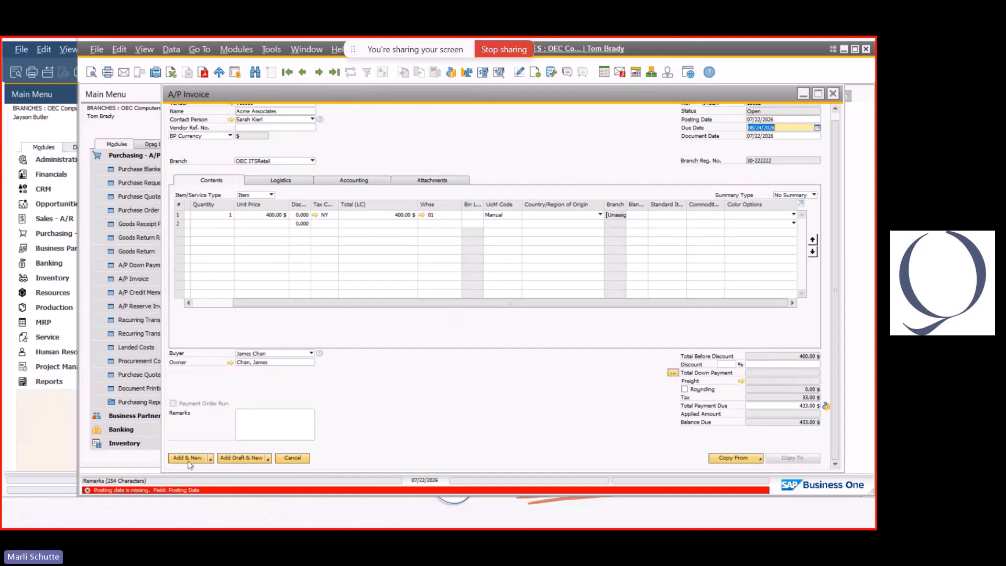
key("Return")
left_click(369, 286)
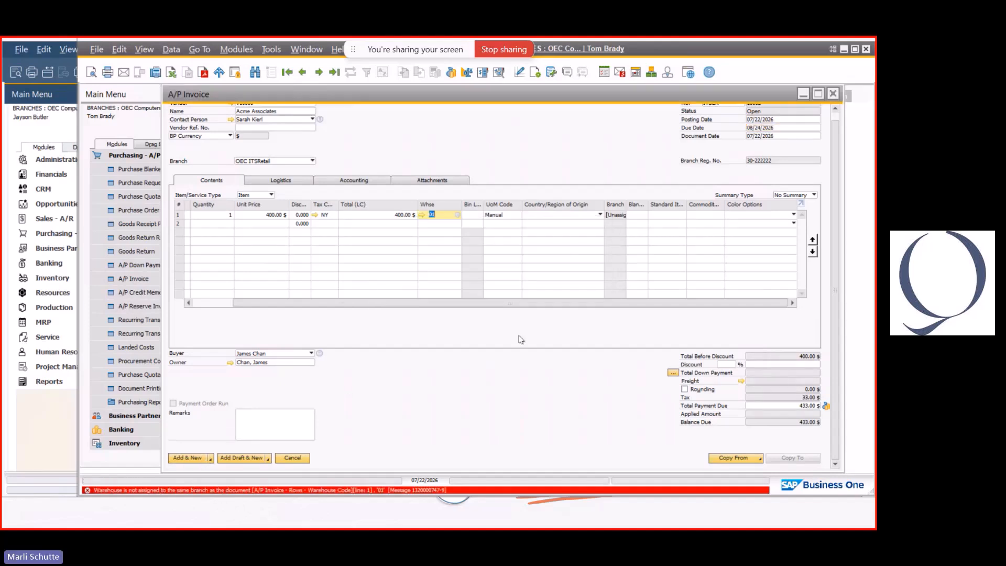
Set the warehouse of the A/P invoice's A00001 line to IT SER.
scroll(474, 163, "up", 1)
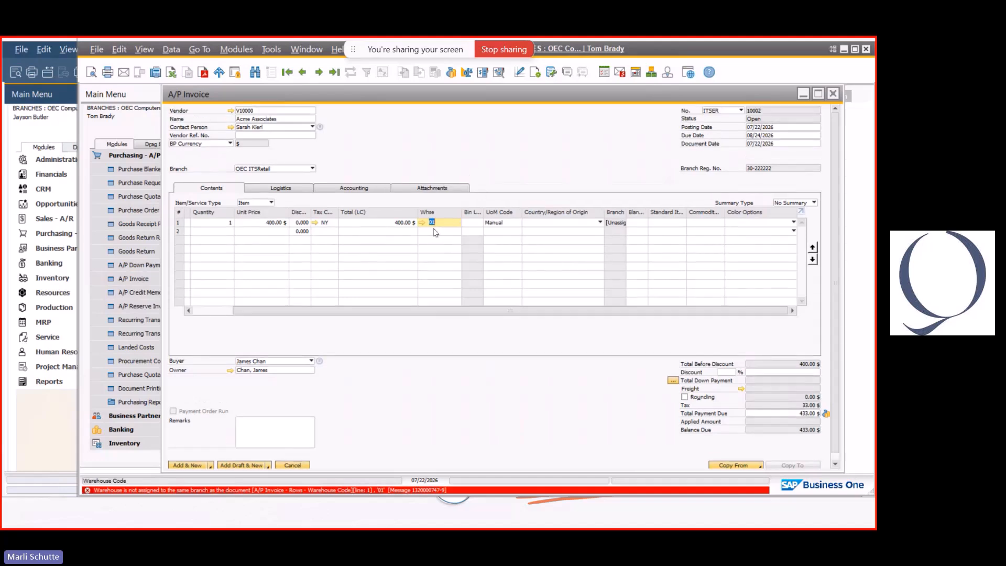
type("IT SER")
key("Tab")
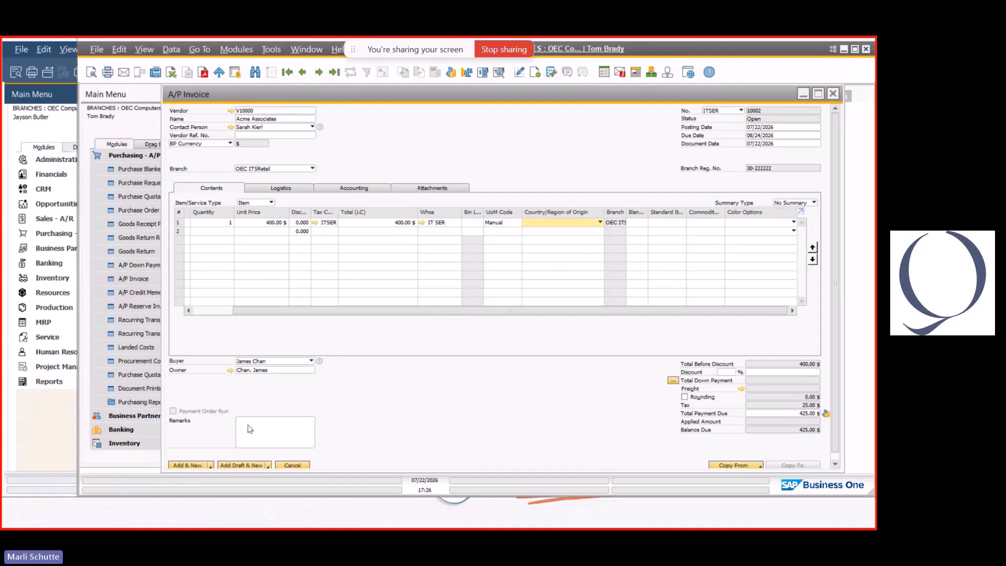
Add the A/P invoice for Acme Associates, and check the saved record before closing it.
scroll(191, 471, "down", 1)
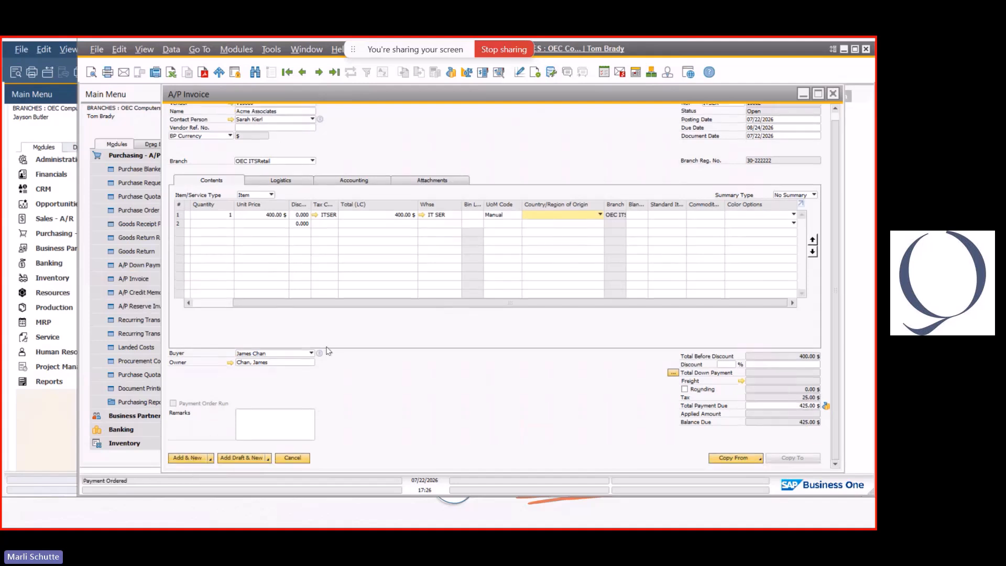
scroll(293, 247, "up", 1)
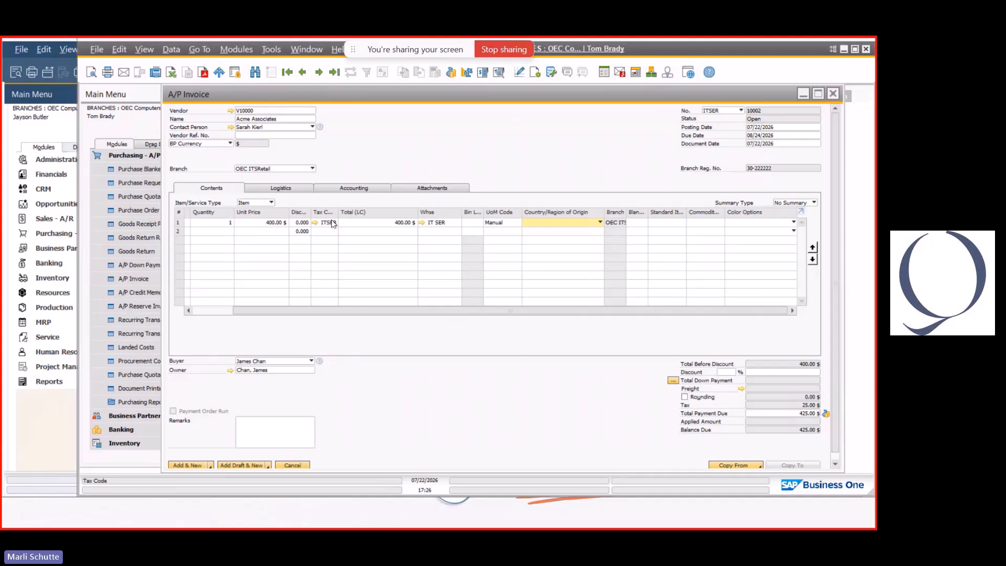
left_click(191, 466)
left_click(382, 287)
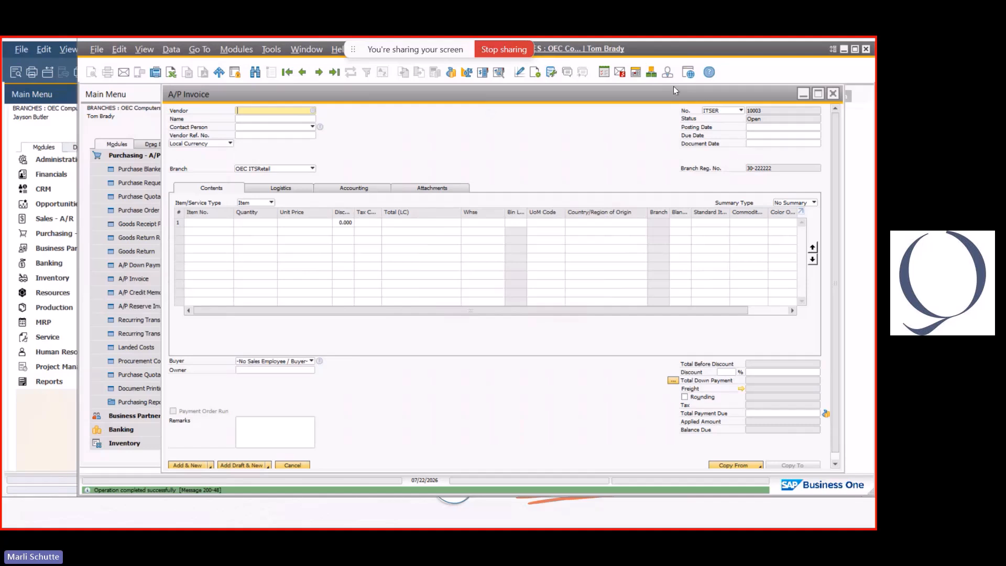
left_click(334, 72)
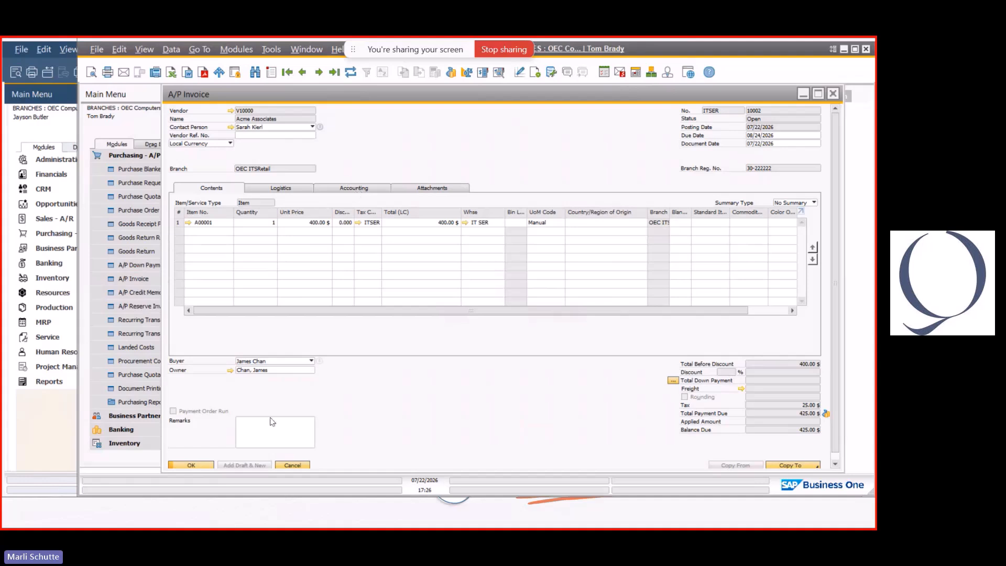
left_click(295, 465)
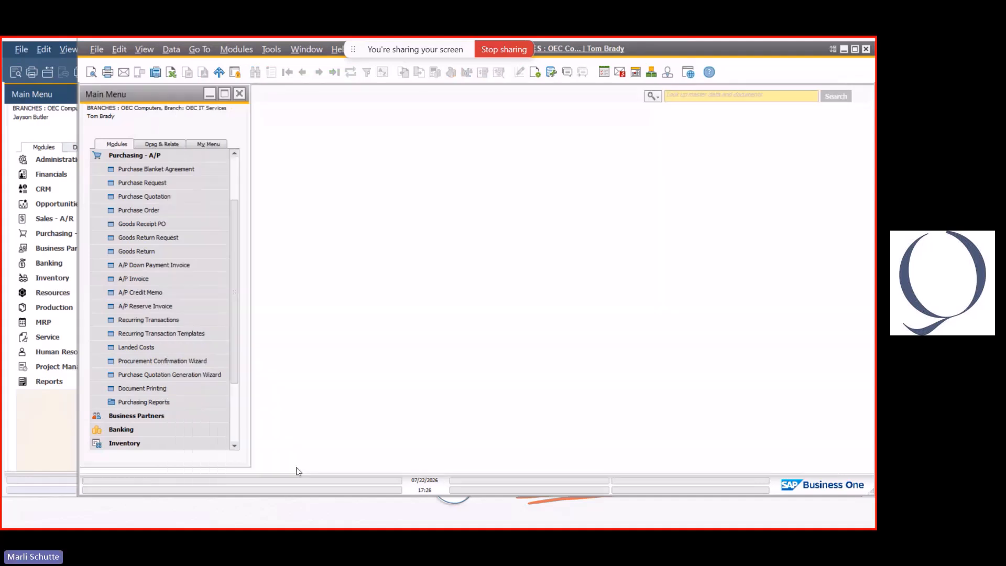
Switch to the OEC Computers branch session and open a blank incoming payment.
left_click(63, 427)
left_click(49, 262)
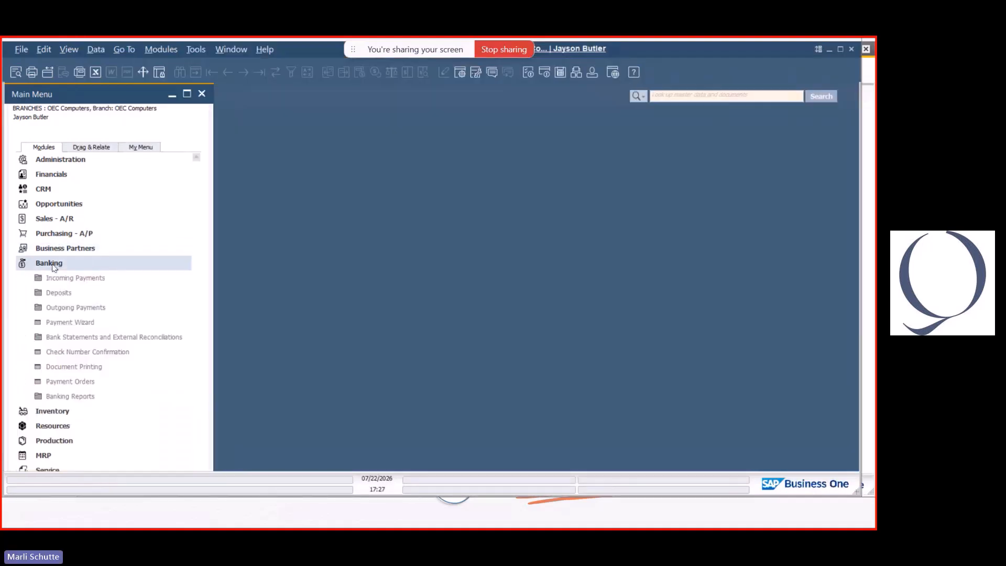
left_click(72, 278)
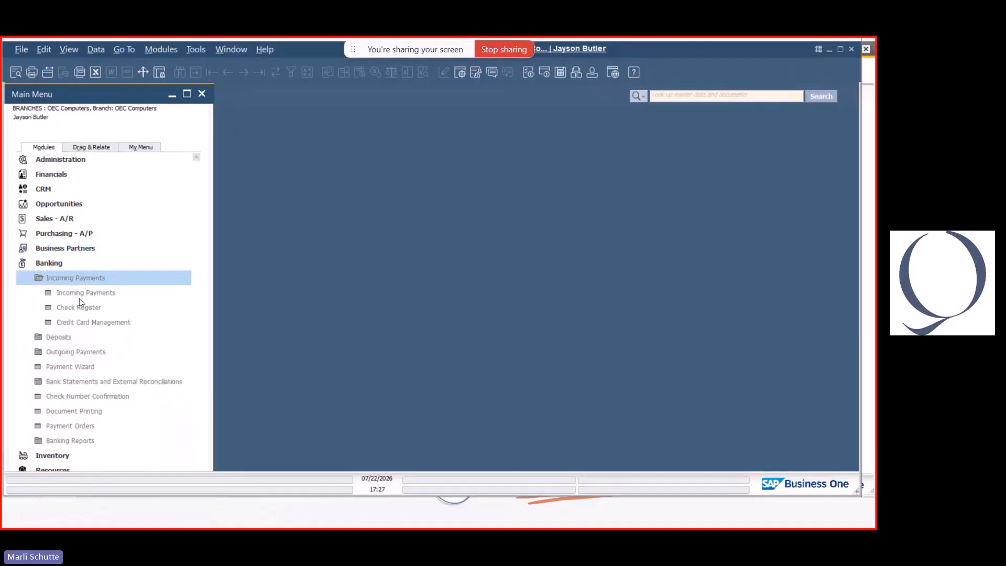
left_click(84, 292)
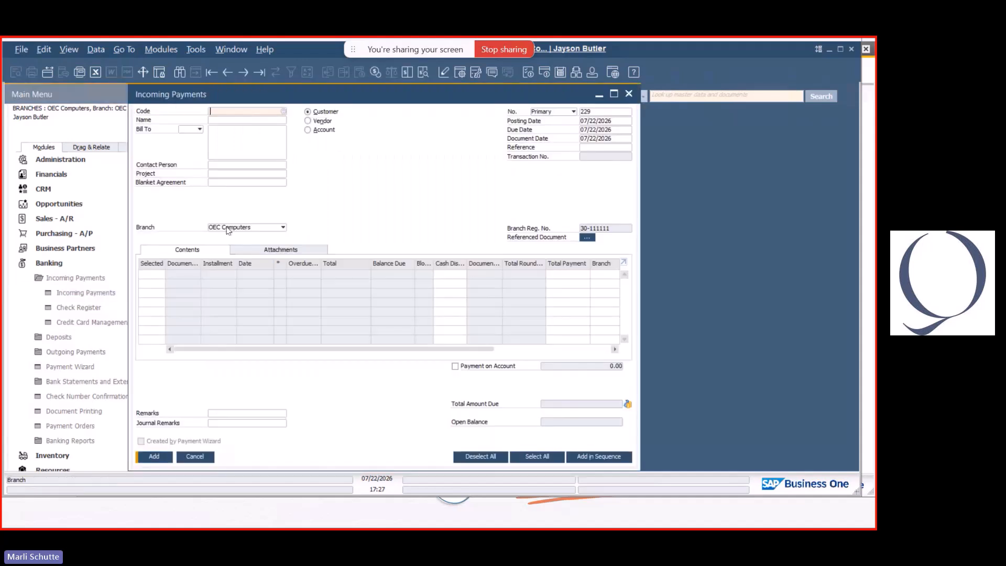
Set Earthshaker Corporation as the incoming payment's customer and select its 07/22/2026 invoice for payment.
left_click(219, 120)
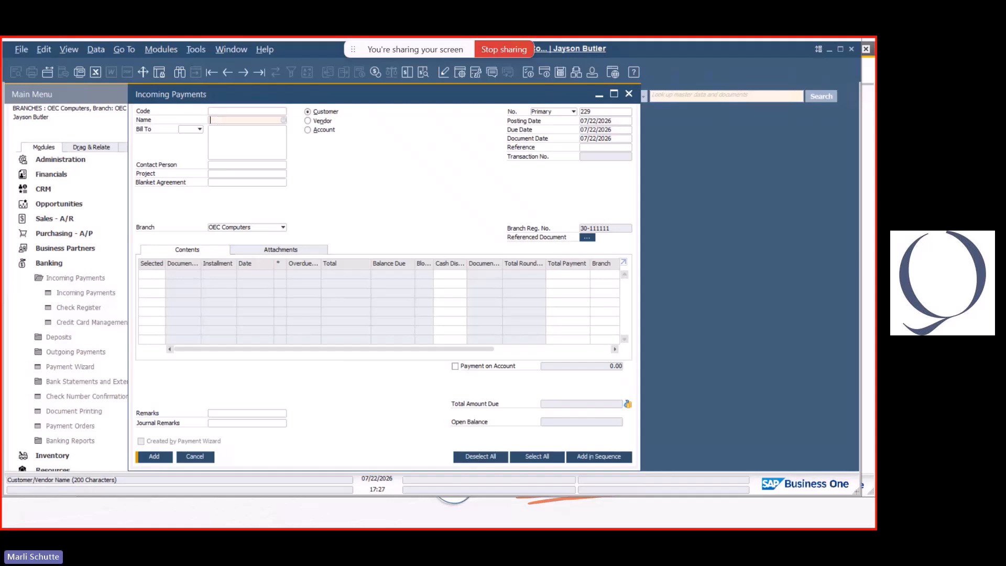
type("Erth")
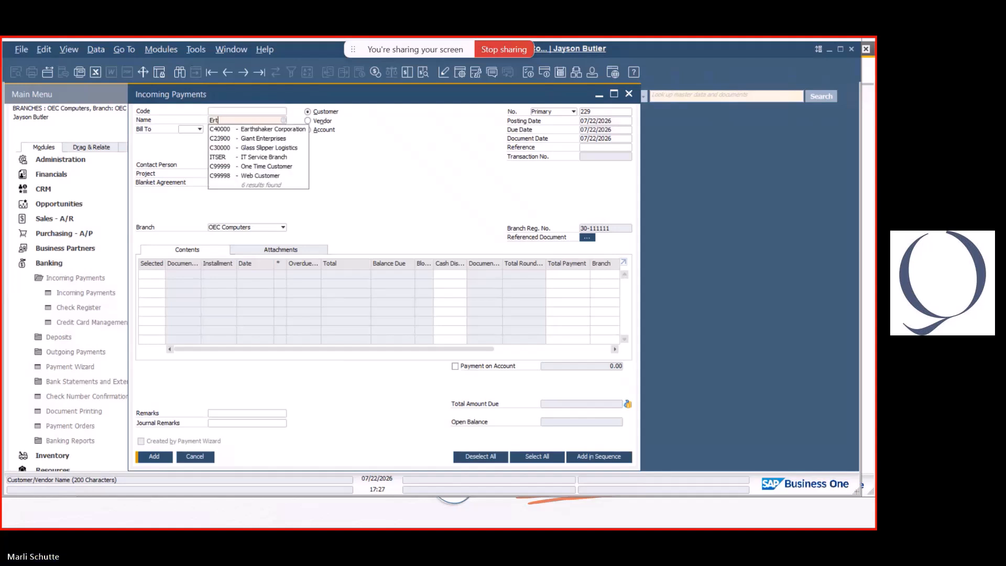
key("Tab")
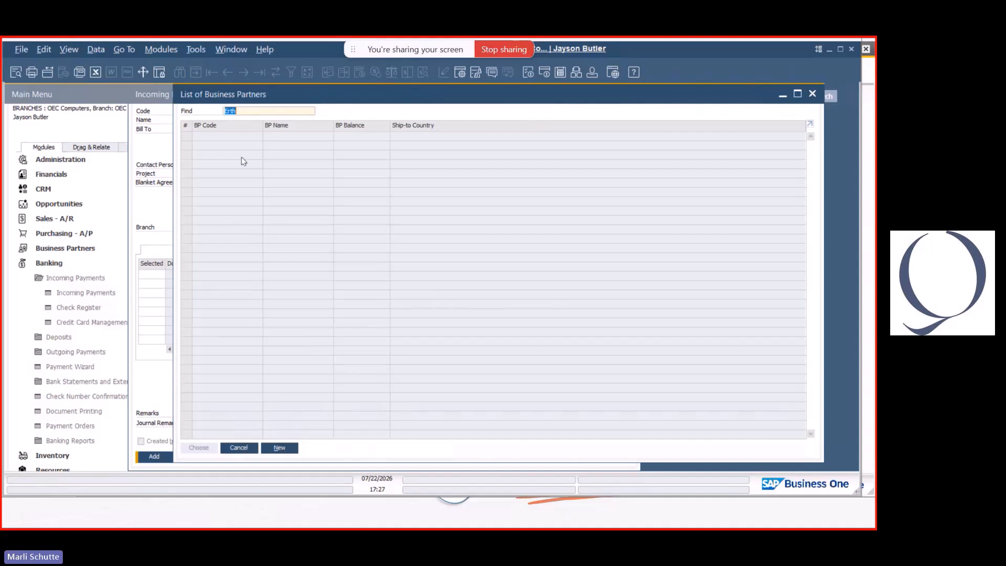
left_click(239, 447)
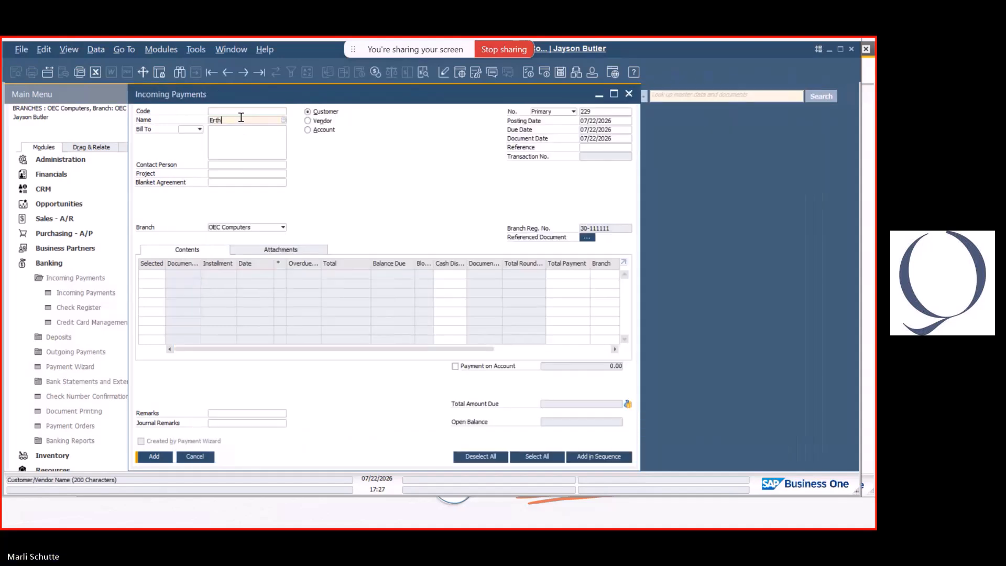
key("BackSpace")
key("BackSpace")
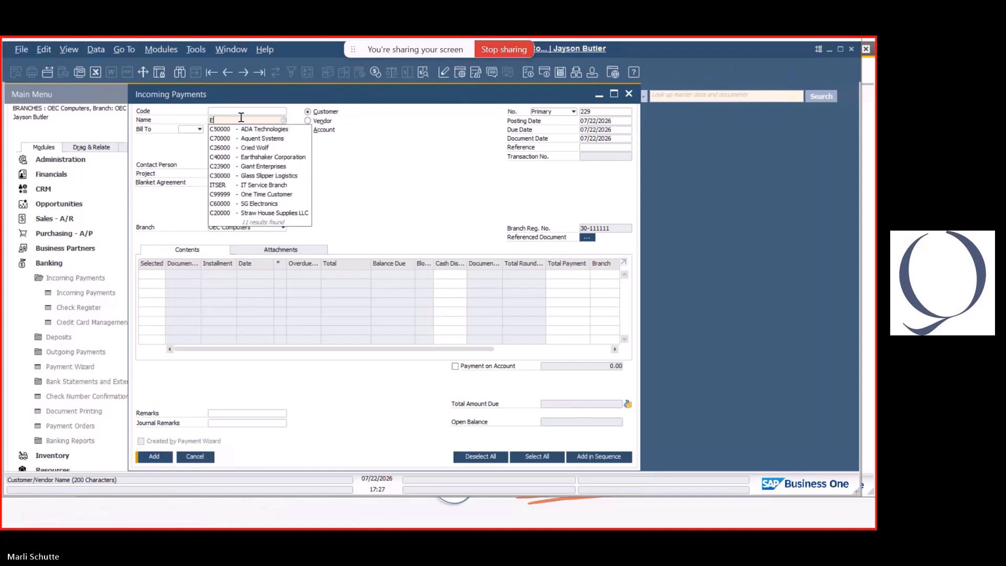
left_click(264, 157)
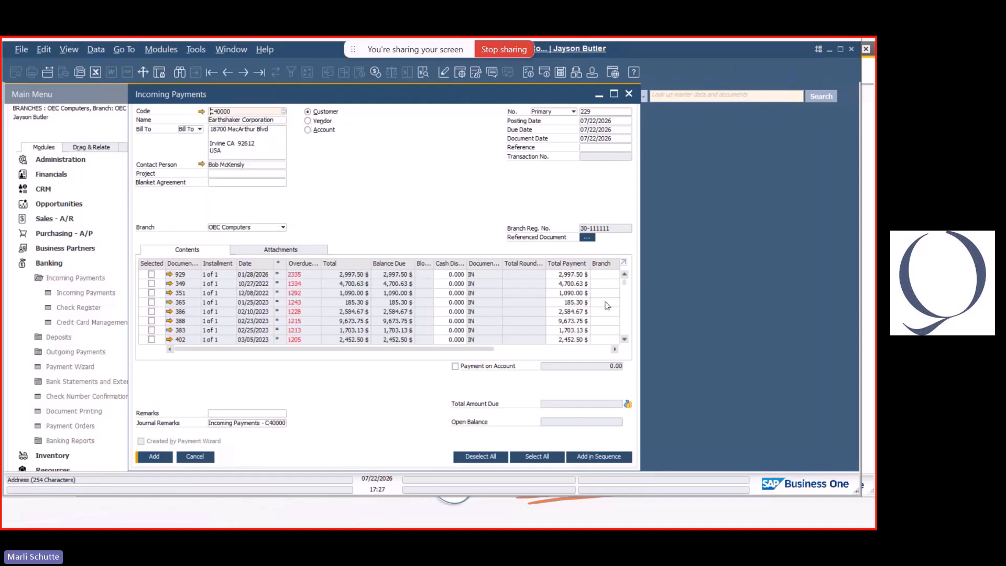
left_click_drag(625, 283, 632, 353)
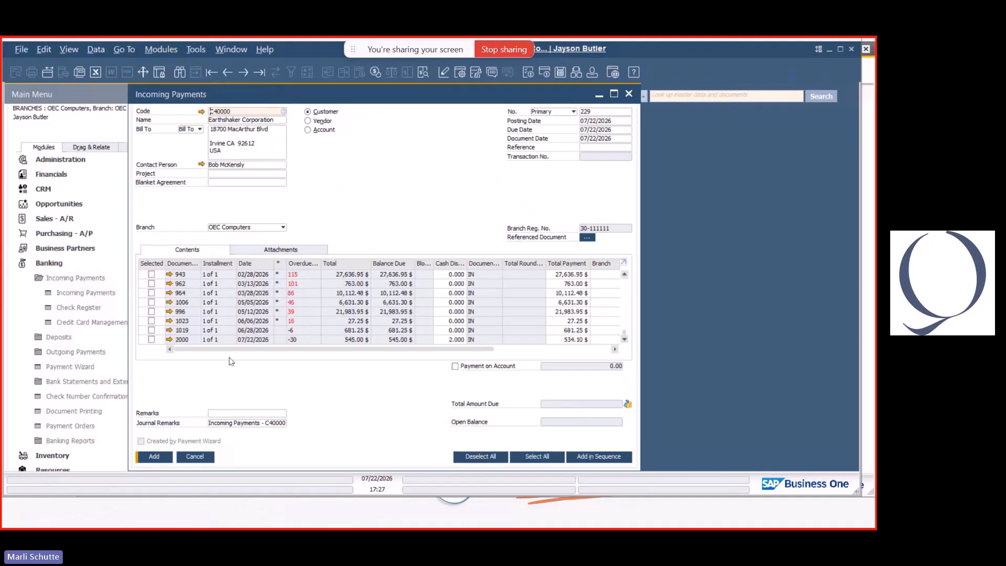
left_click(152, 340)
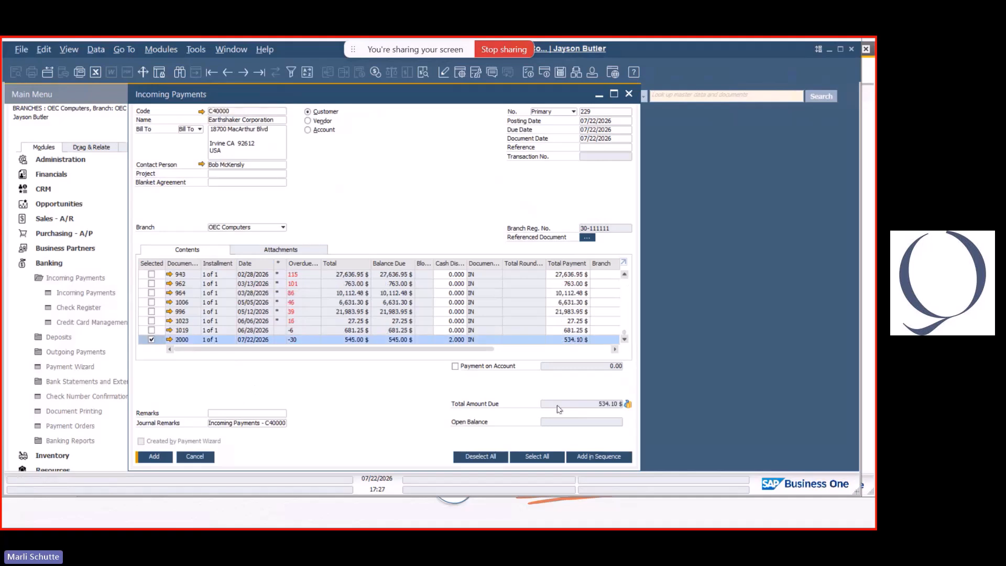
Pay 534.10 $ by bank transfer to Cash At Bank COMP BRANCH, dated 07/22/2026 with reference 5542345, and add the incoming payment.
left_click(627, 404)
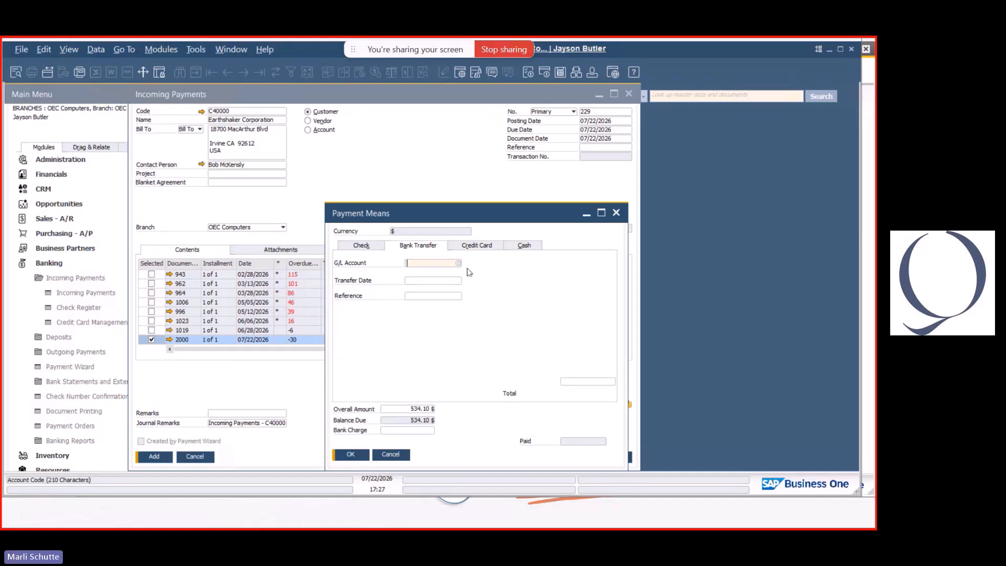
left_click(459, 264)
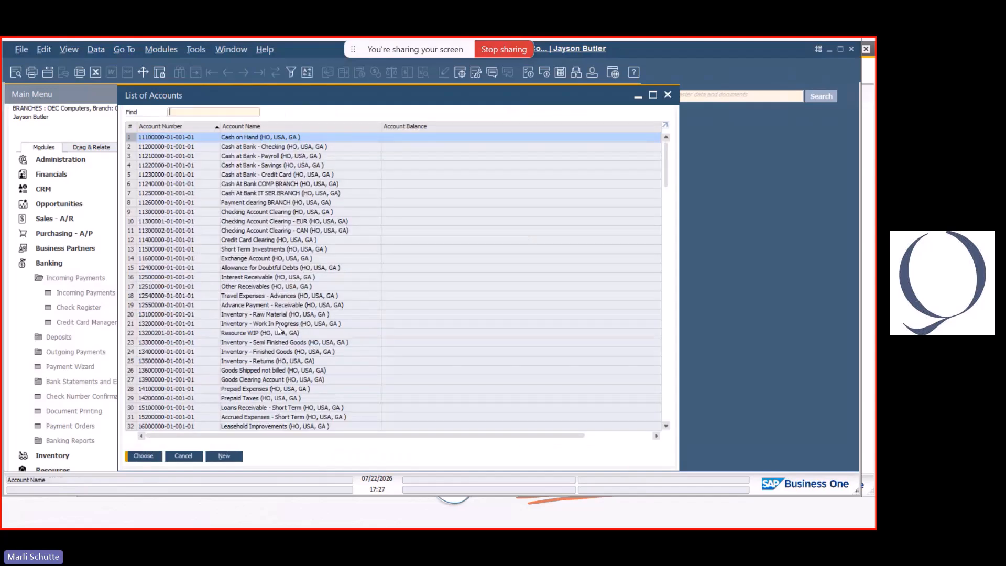
left_click(151, 457)
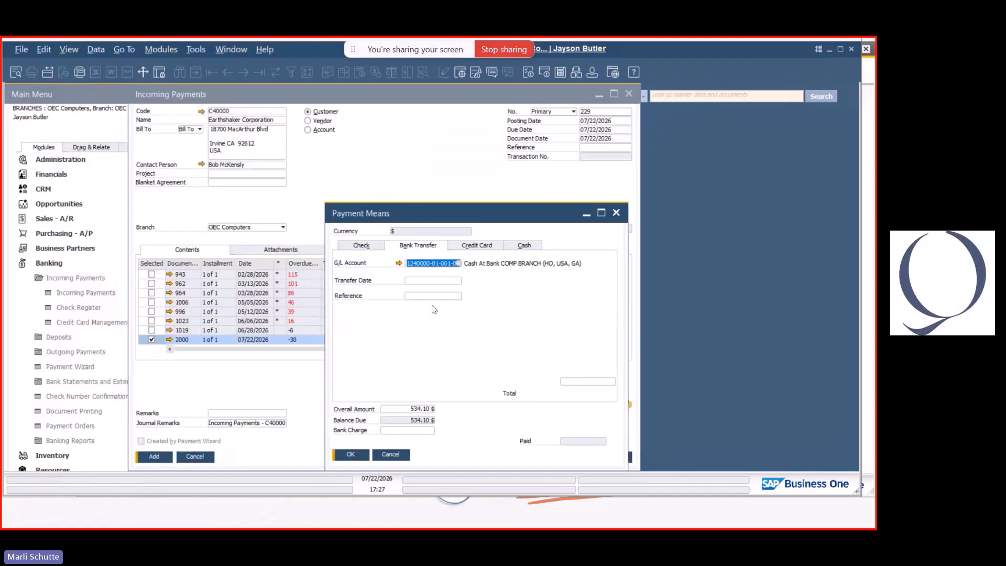
left_click(428, 281)
left_click(429, 298)
type("5542345")
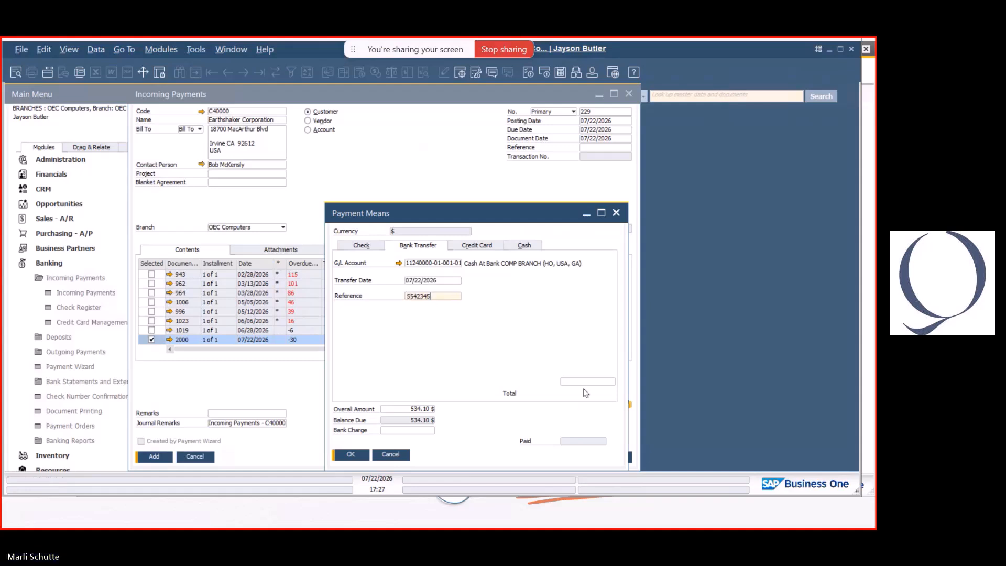
key("Tab")
key("ctrl+b")
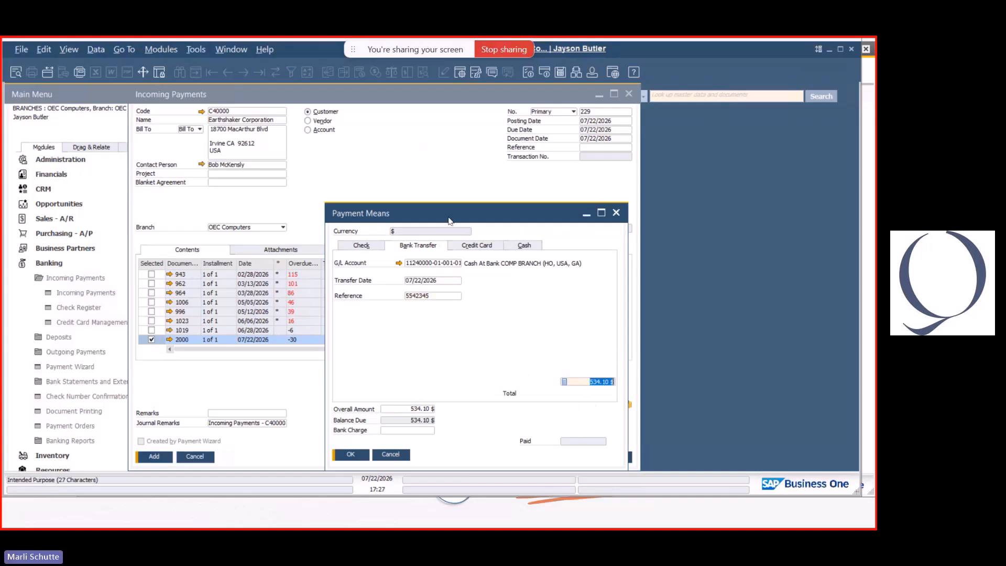
left_click(349, 436)
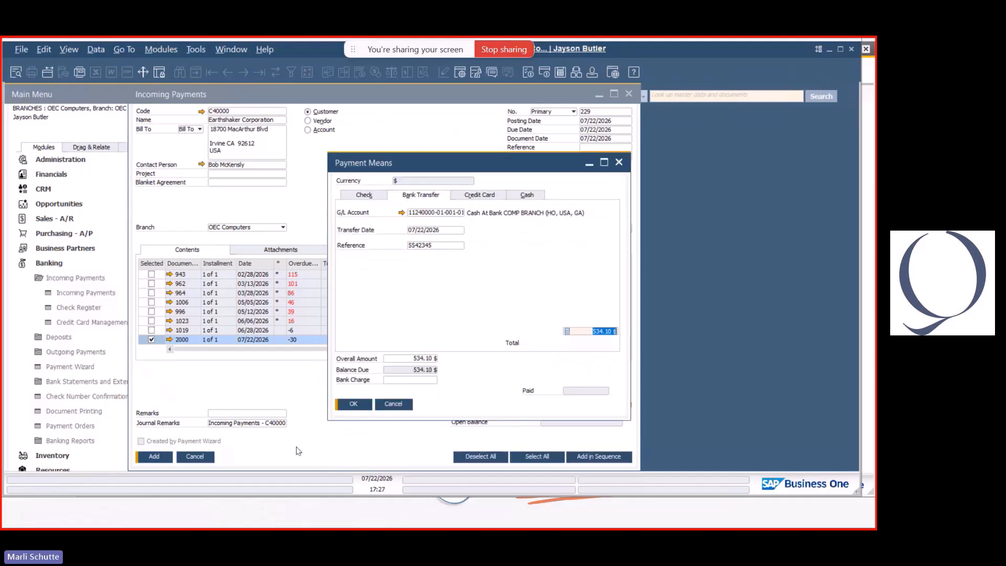
left_click(155, 460)
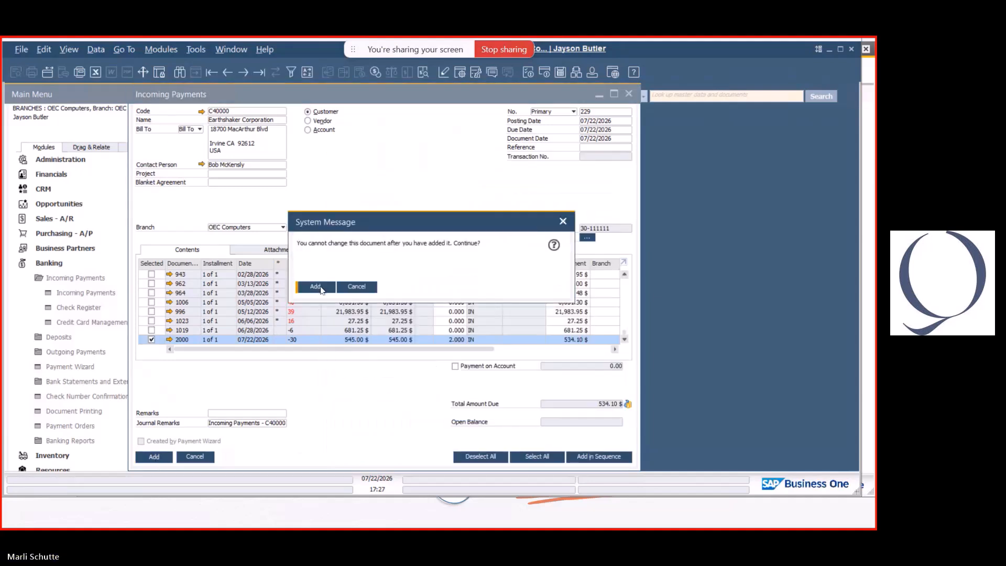
left_click(321, 286)
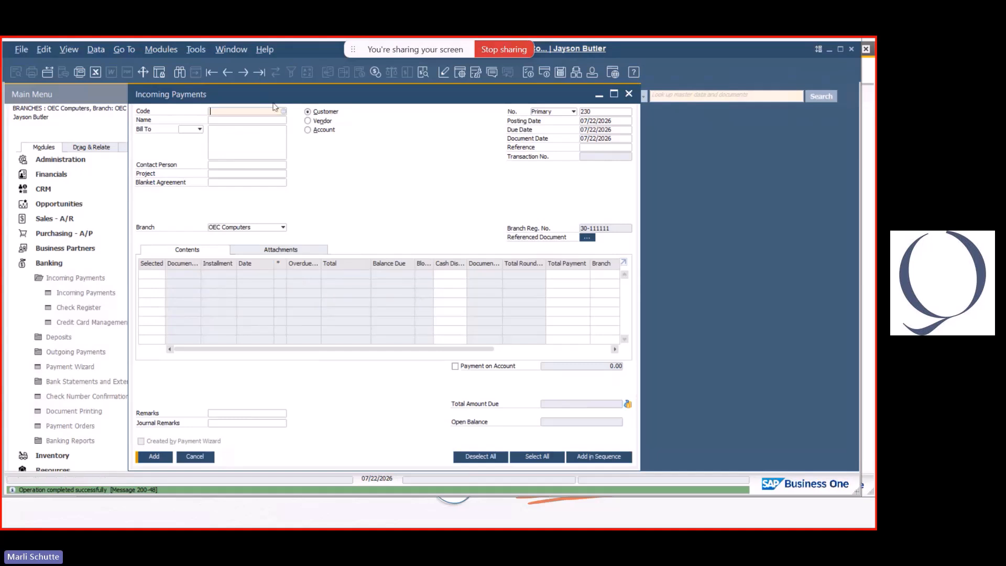
Review the saved Earthshaker Corporation payment and its journal entry, and close both records.
left_click(259, 72)
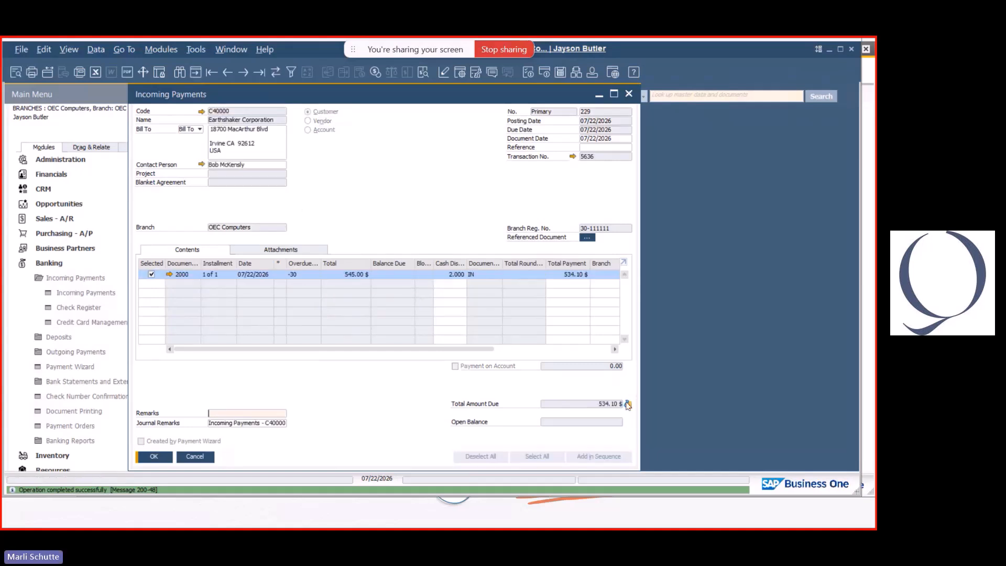
left_click(570, 154)
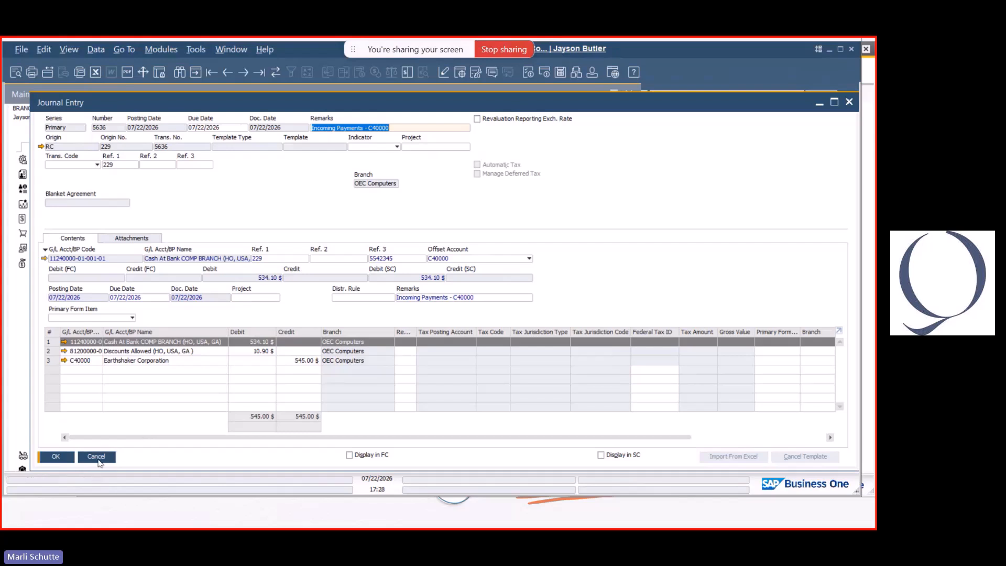
left_click(97, 457)
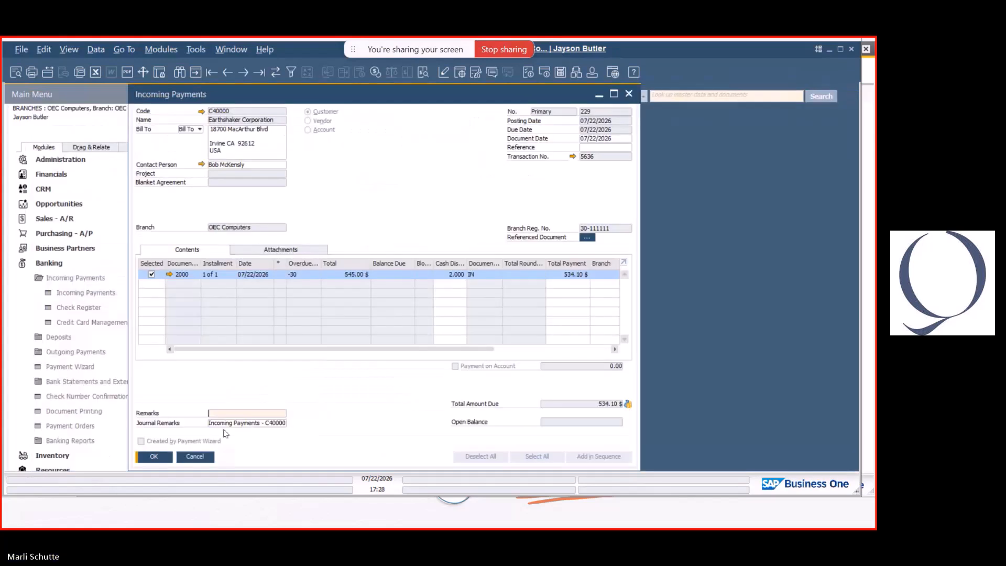
left_click(199, 458)
Review the last inventory transfer's branch, warehouses and item line in a widened window, and close it.
left_click(41, 265)
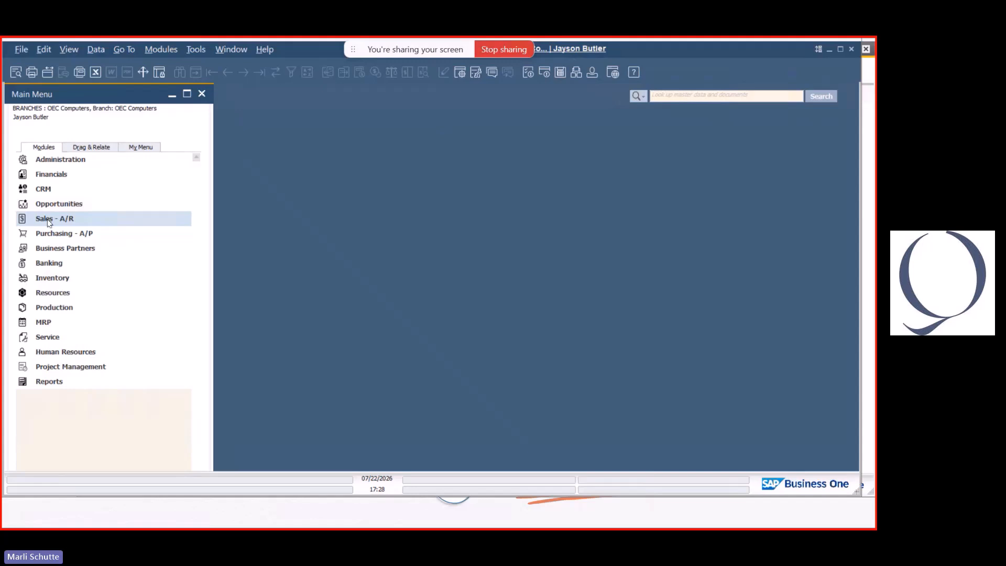
left_click(67, 277)
left_click(80, 366)
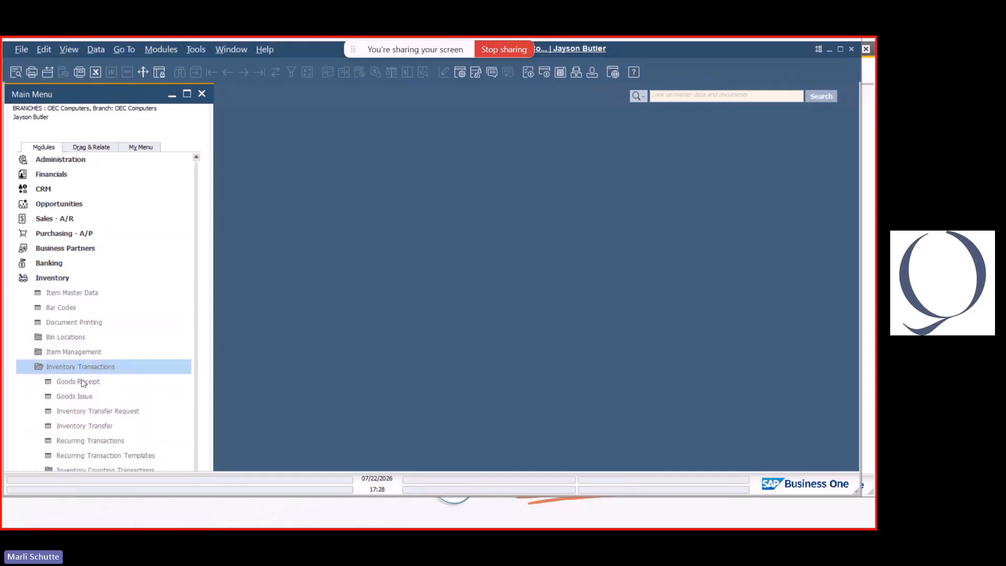
left_click(85, 428)
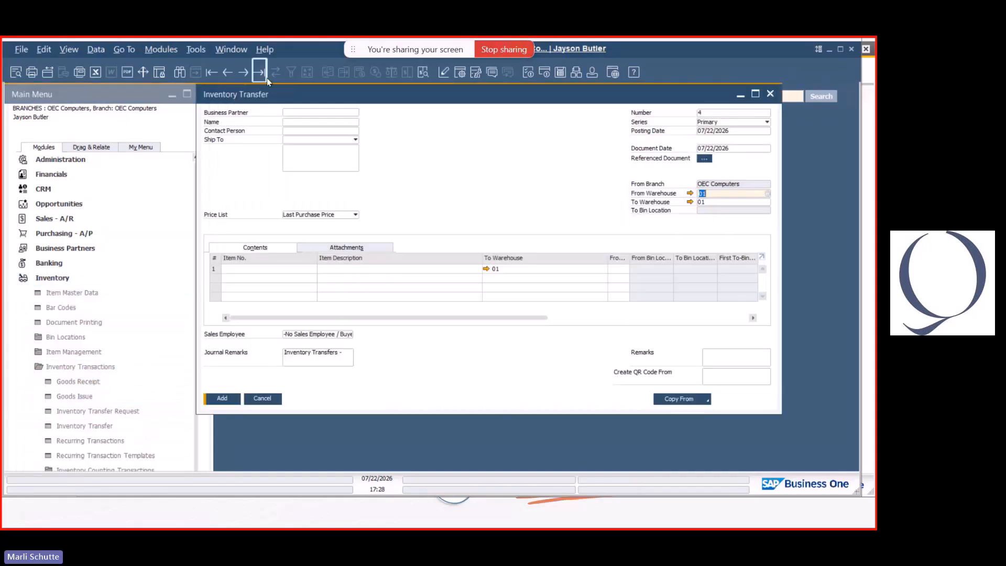
left_click_drag(327, 93, 300, 102)
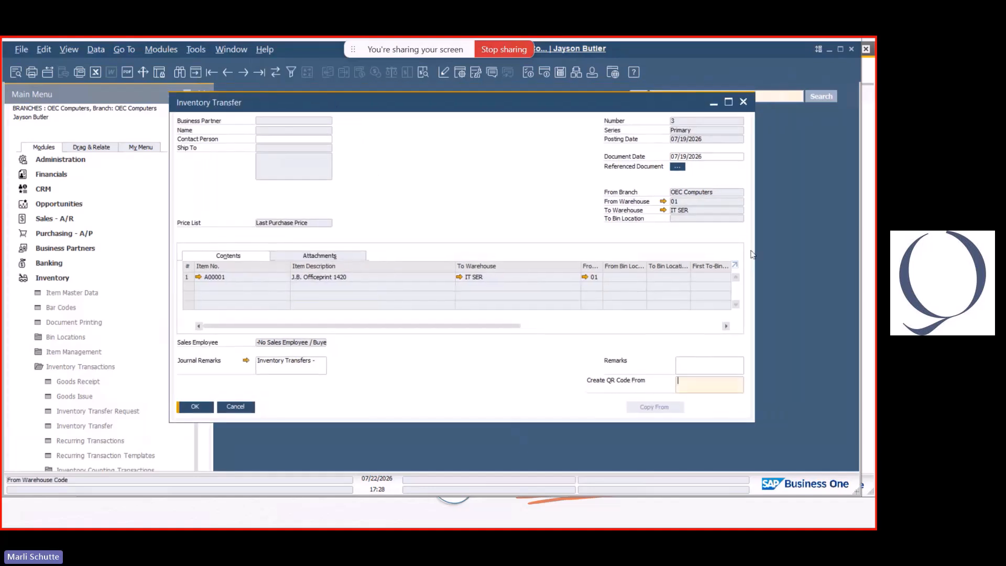
left_click_drag(750, 249, 828, 254)
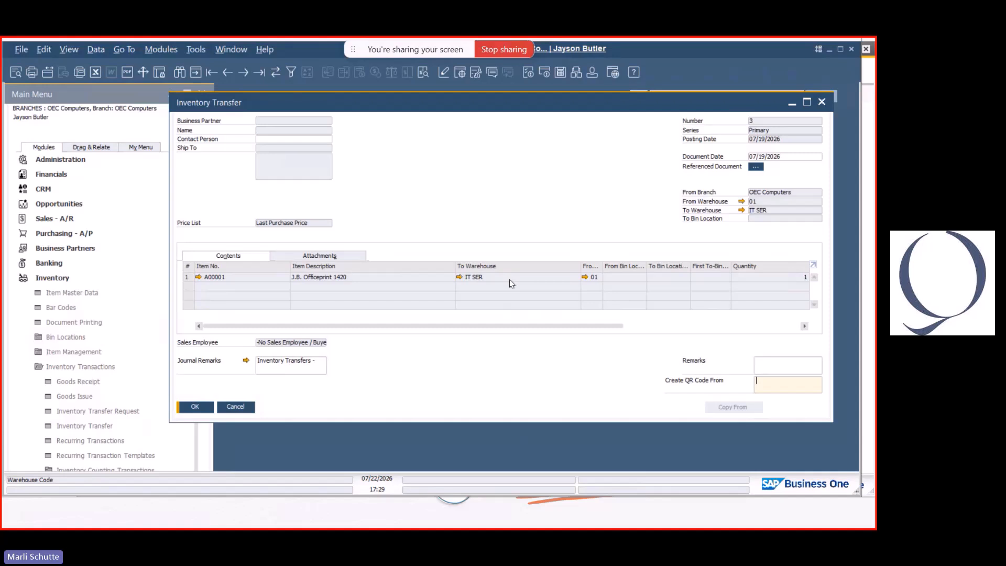
left_click(821, 102)
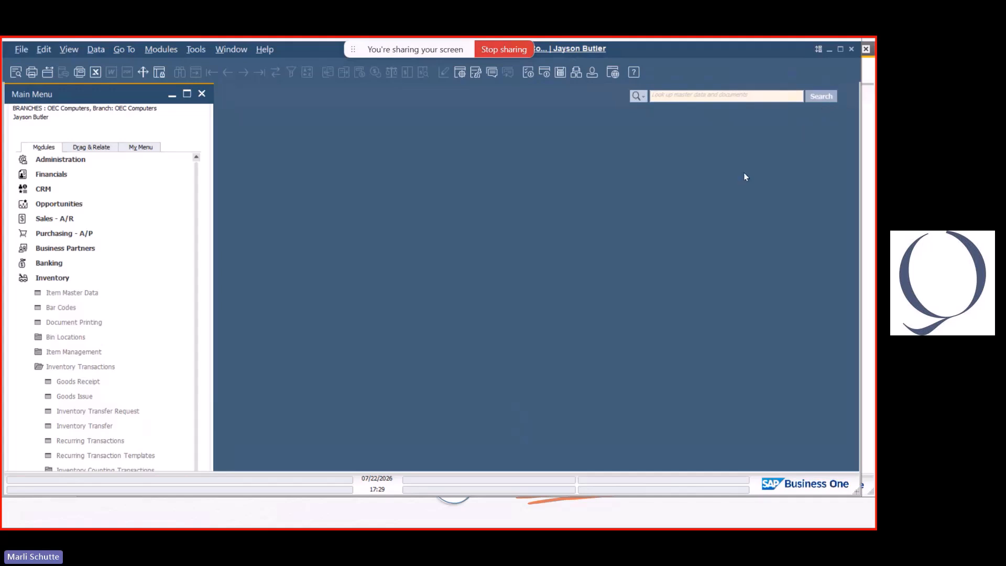
Browse the latest A/R invoices, review the inter-branch purchasing invoice for IT Service Branch, and move its window aside.
left_click(77, 282)
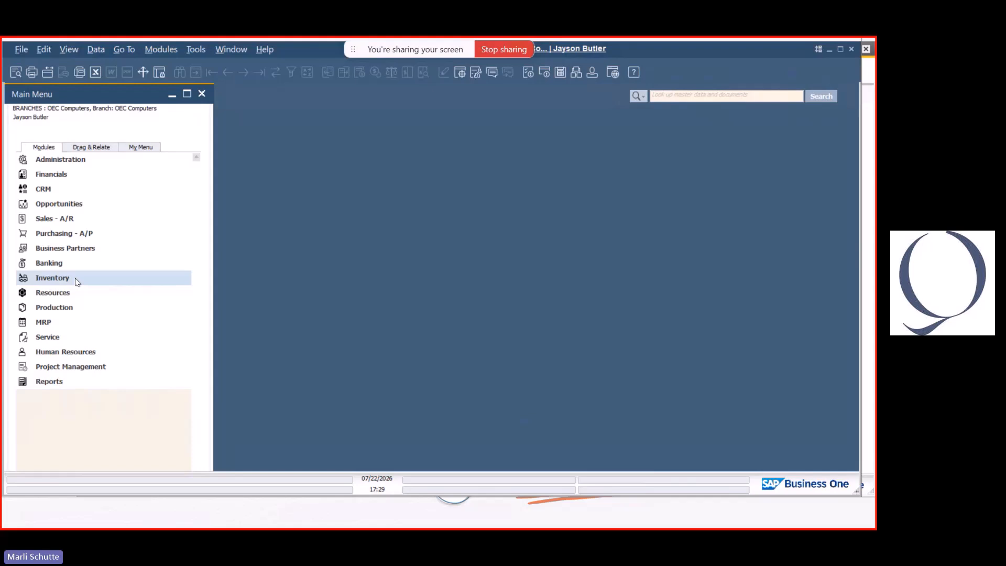
left_click(62, 217)
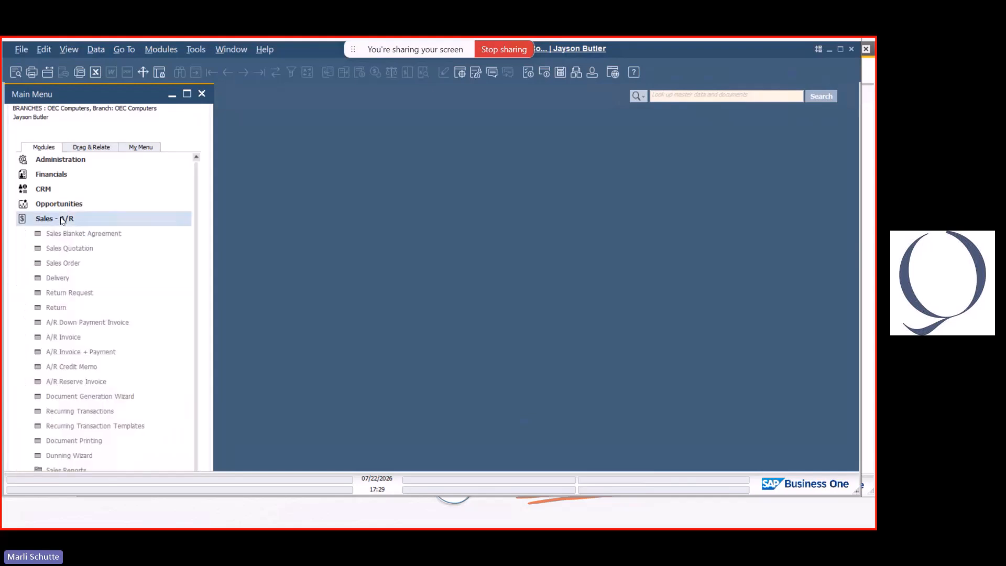
left_click(77, 336)
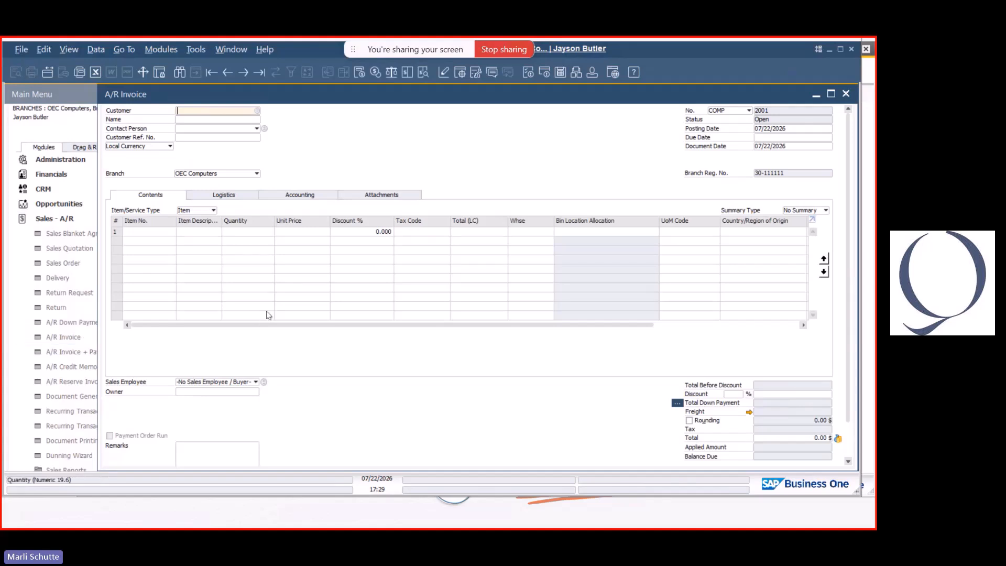
left_click(260, 72)
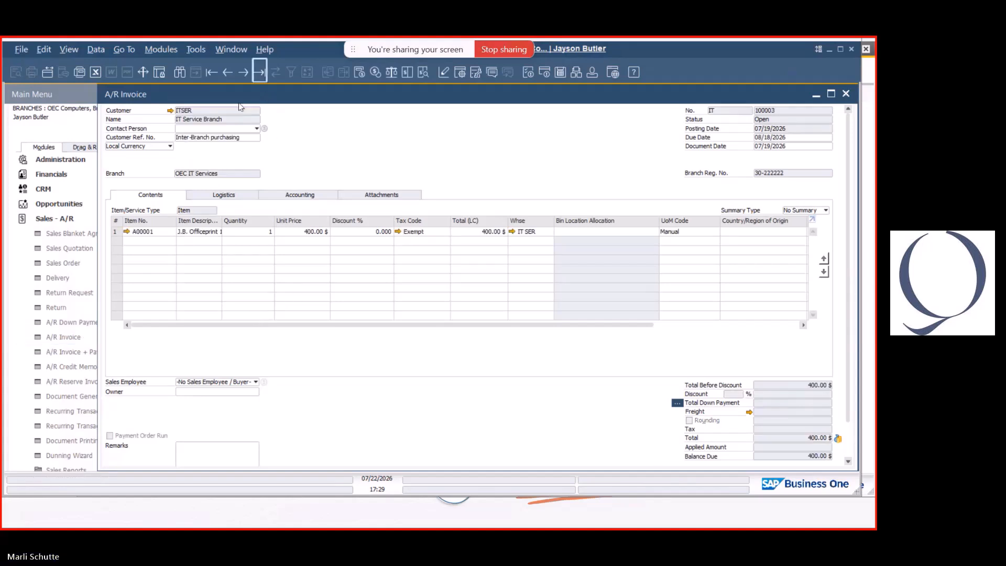
left_click(228, 73)
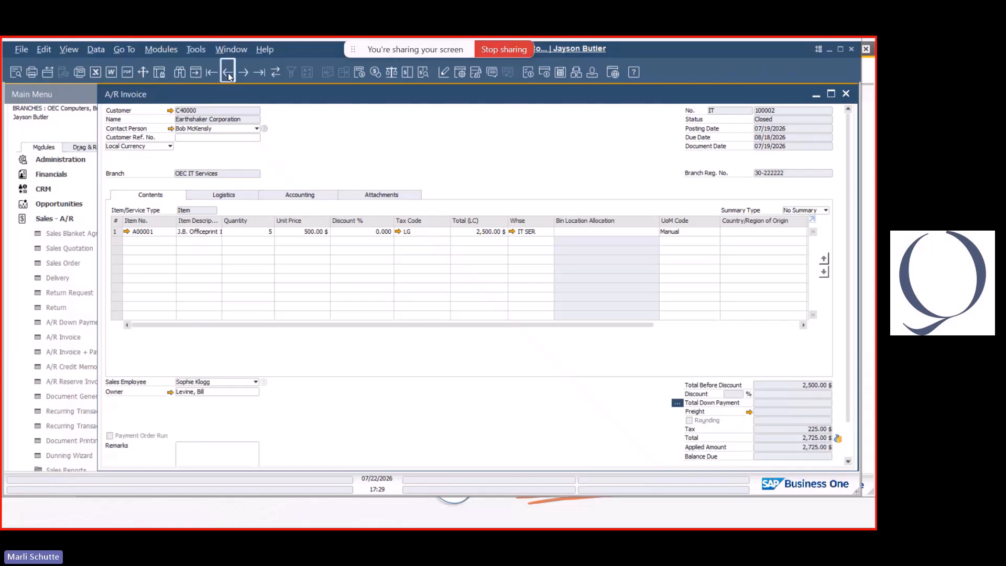
left_click(244, 73)
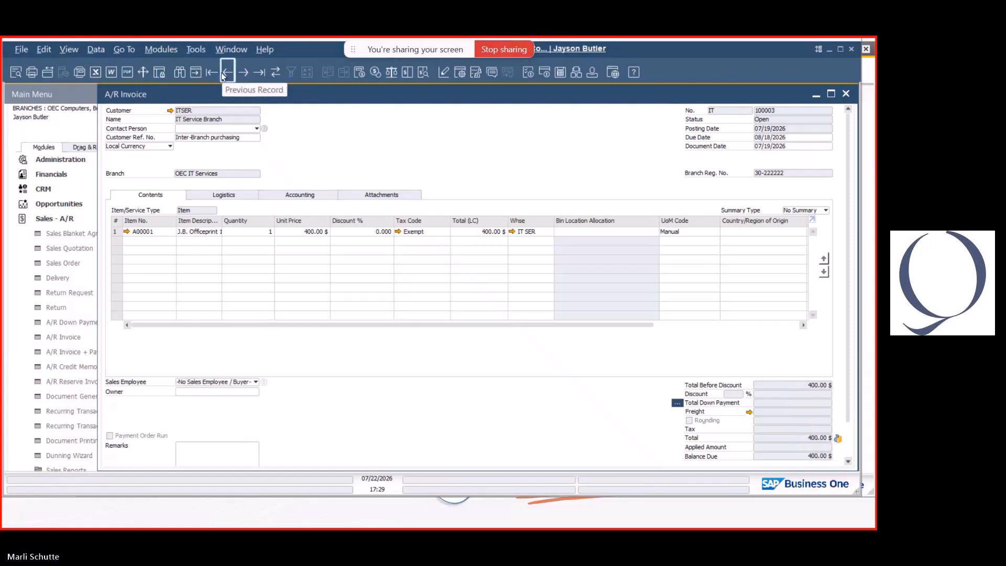
left_click_drag(228, 92, 199, 96)
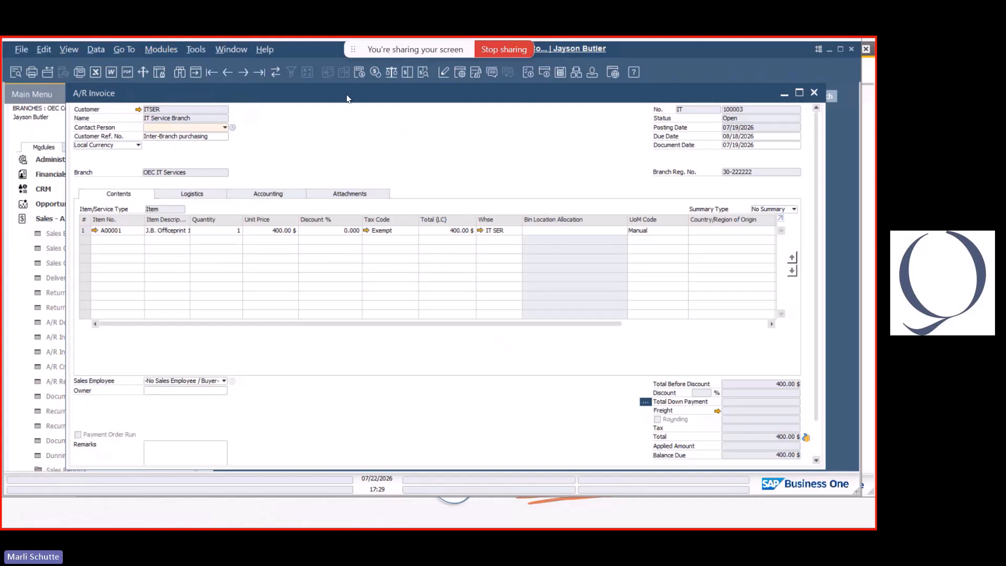
left_click_drag(469, 97, 574, 92)
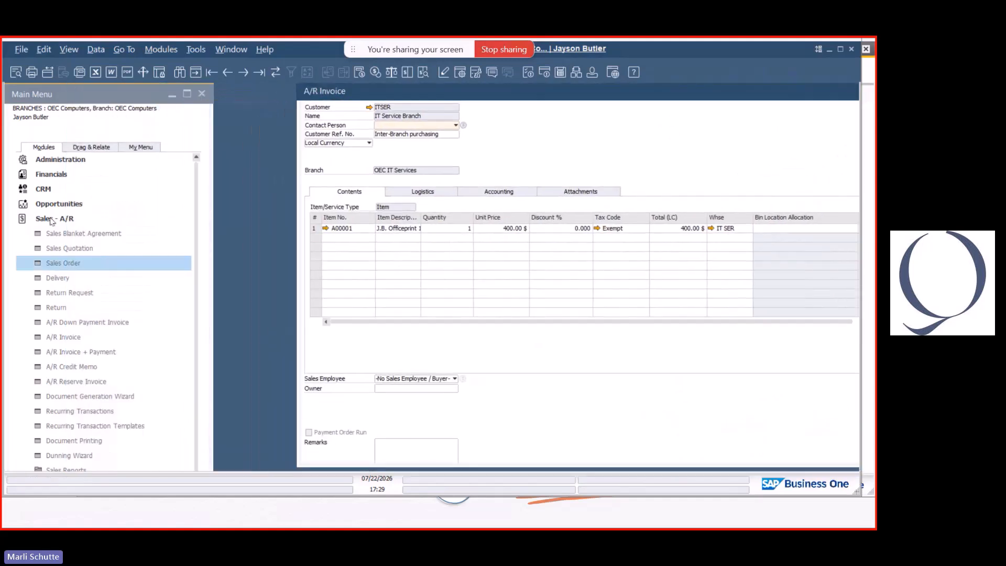
Review the 07/19/2026 A/P invoice from vendor IT Services Branch, and close both the A/P and A/R invoices.
left_click(49, 219)
left_click(54, 237)
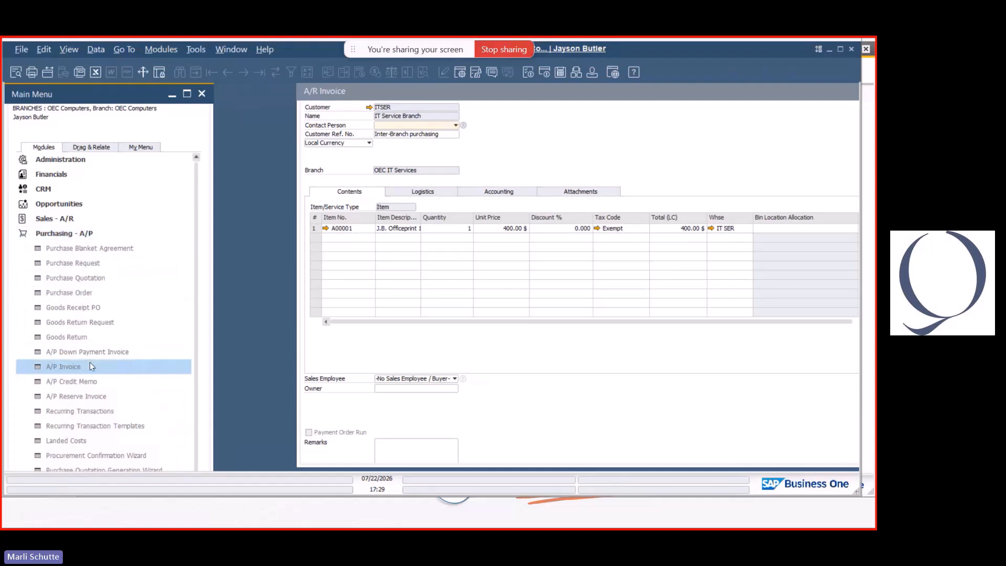
left_click(75, 367)
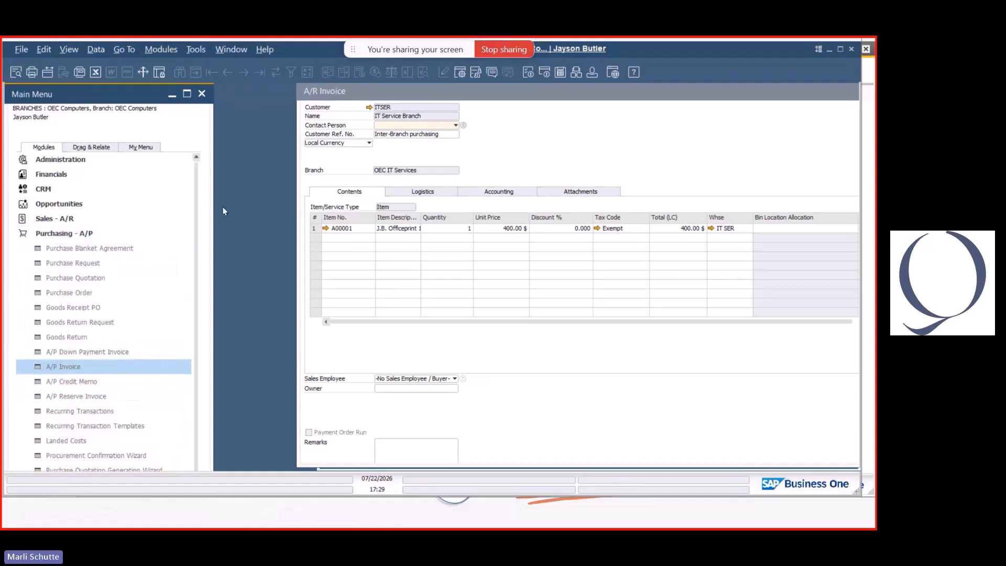
left_click_drag(393, 94, 178, 114)
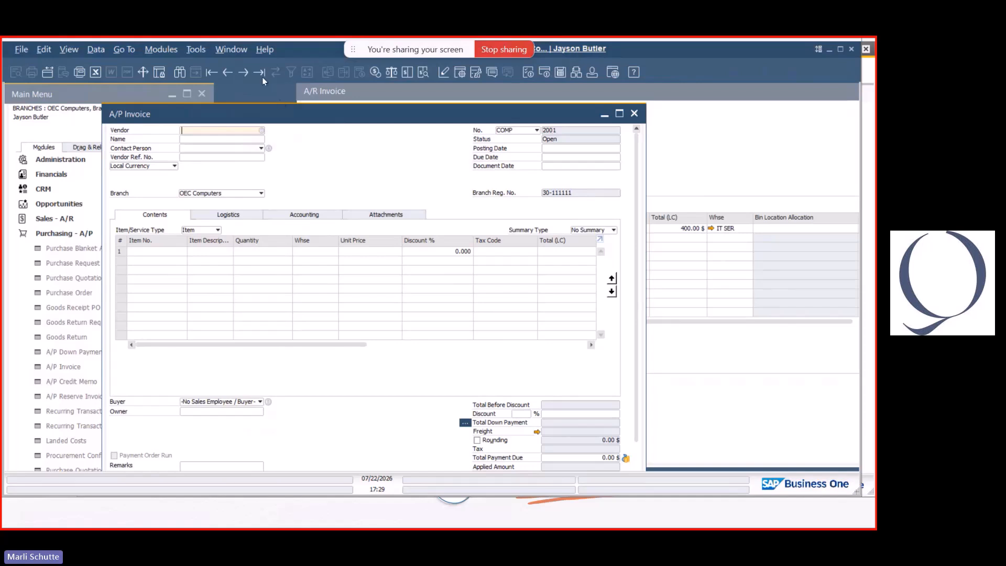
left_click(226, 73)
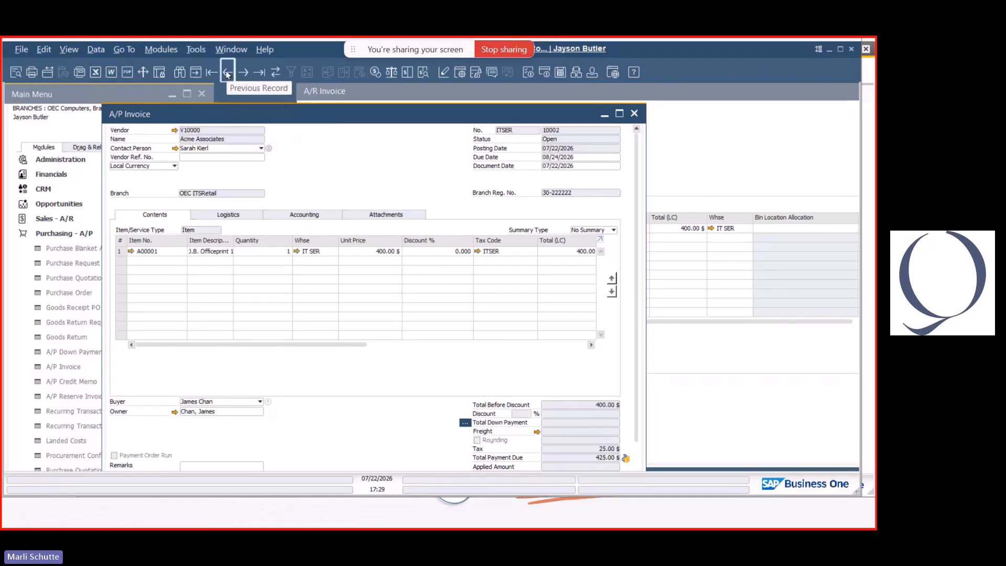
left_click(226, 73)
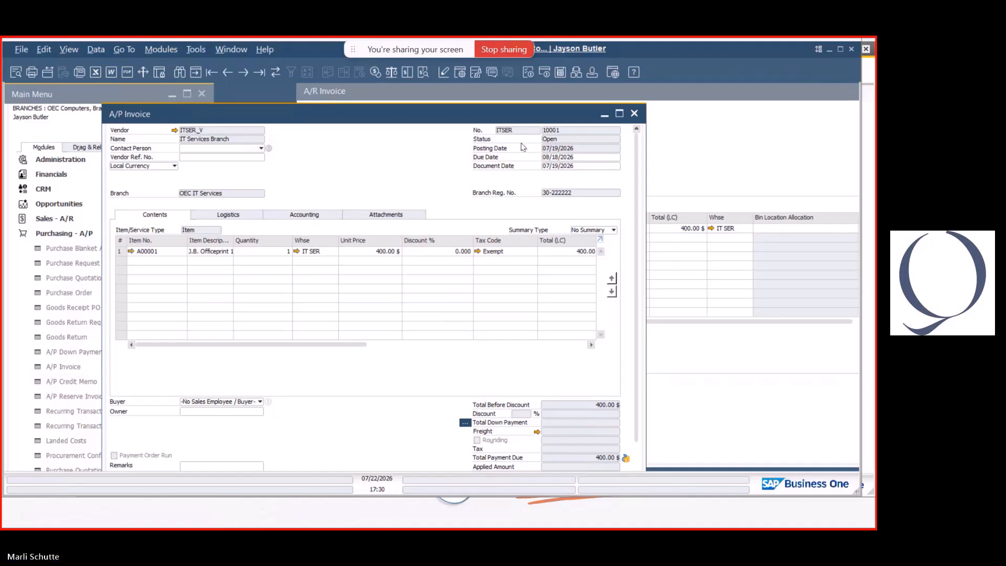
key("Escape")
left_click(574, 153)
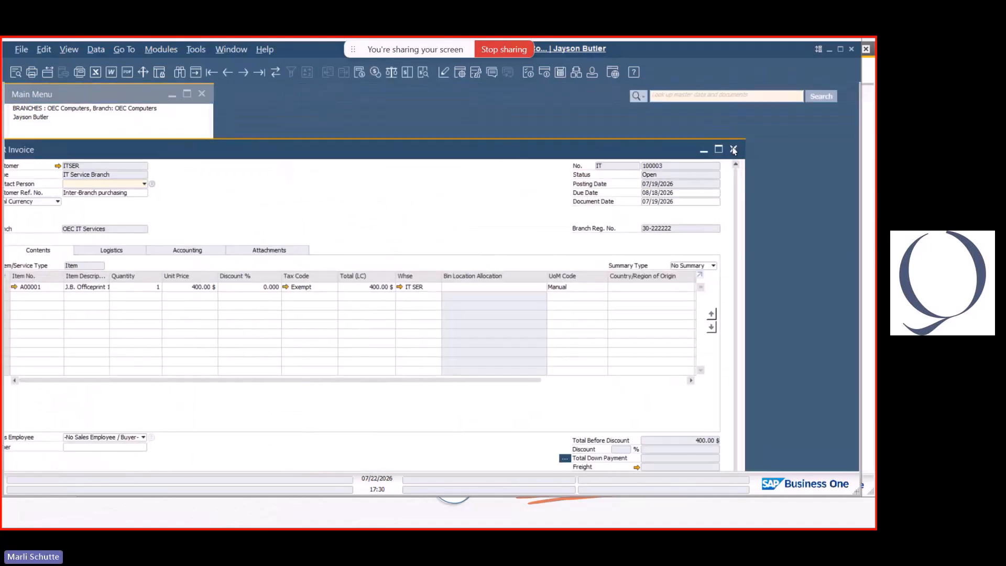
key("Escape")
left_click(54, 232)
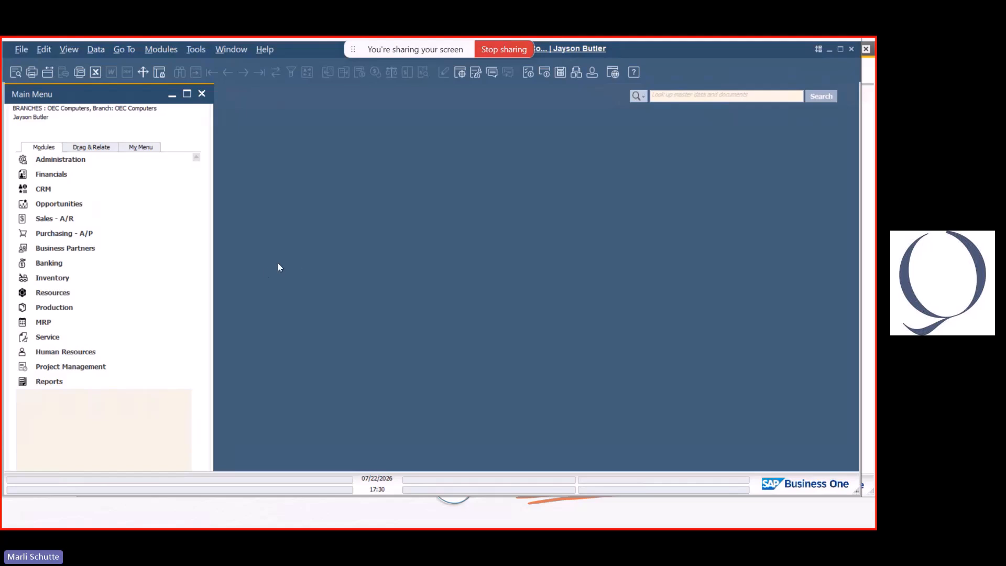
Open the General Authorizations under System Initialization and maximize the window.
left_click(89, 160)
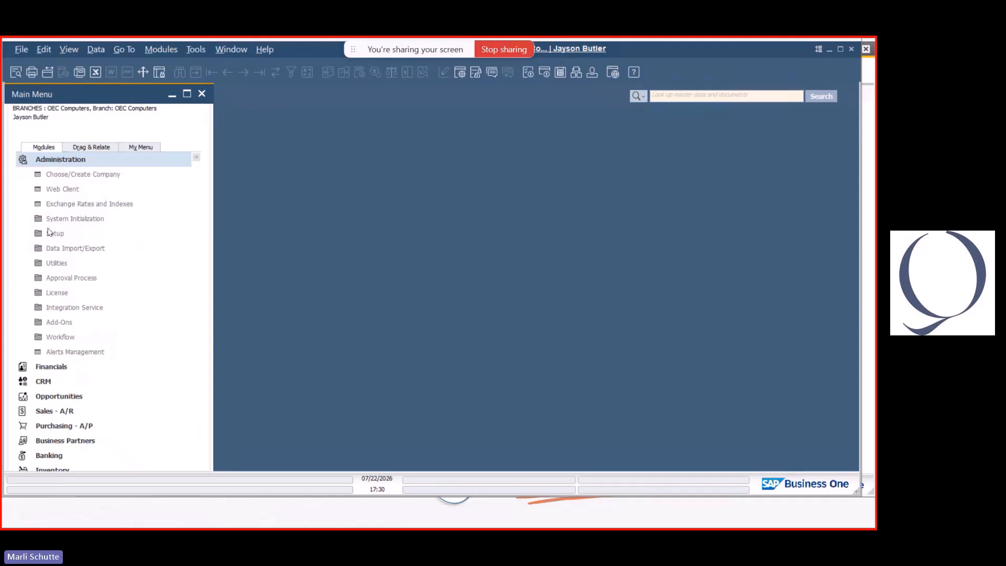
left_click(53, 220)
left_click(78, 278)
left_click(86, 292)
left_click_drag(438, 204, 288, 131)
double_click(288, 131)
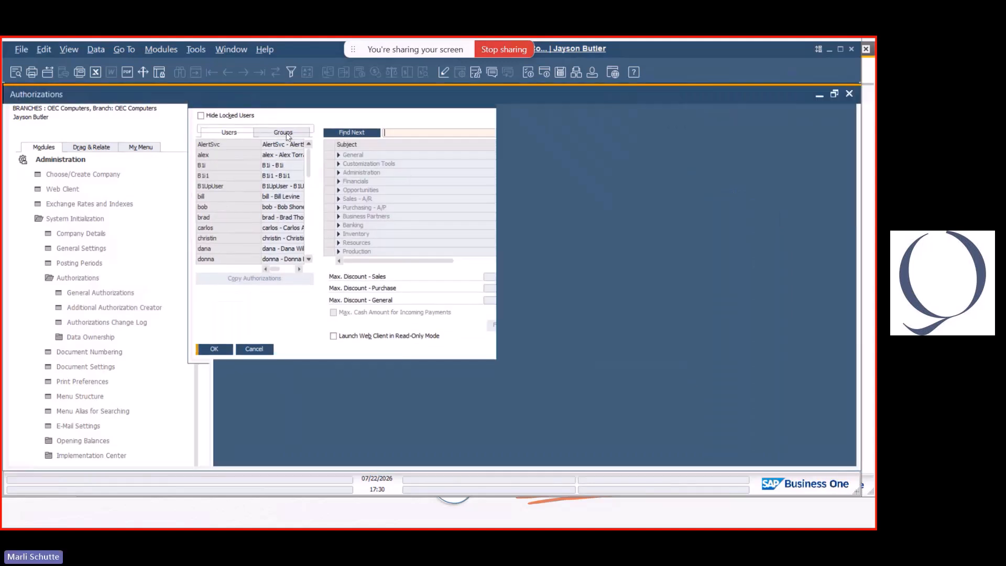
Search the authorization subjects for Branches and bring its place under Financials setup into view.
type("B")
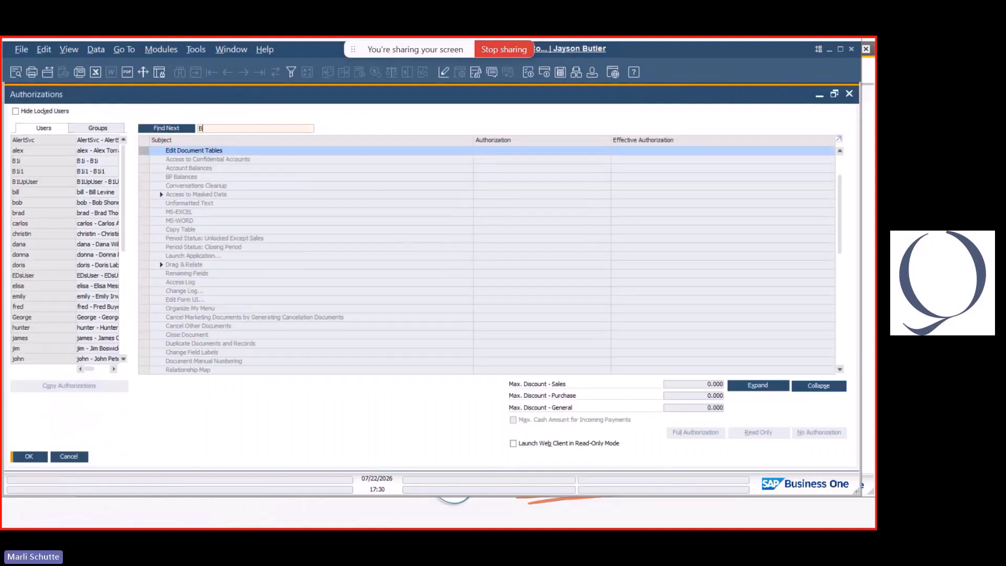
type("rache")
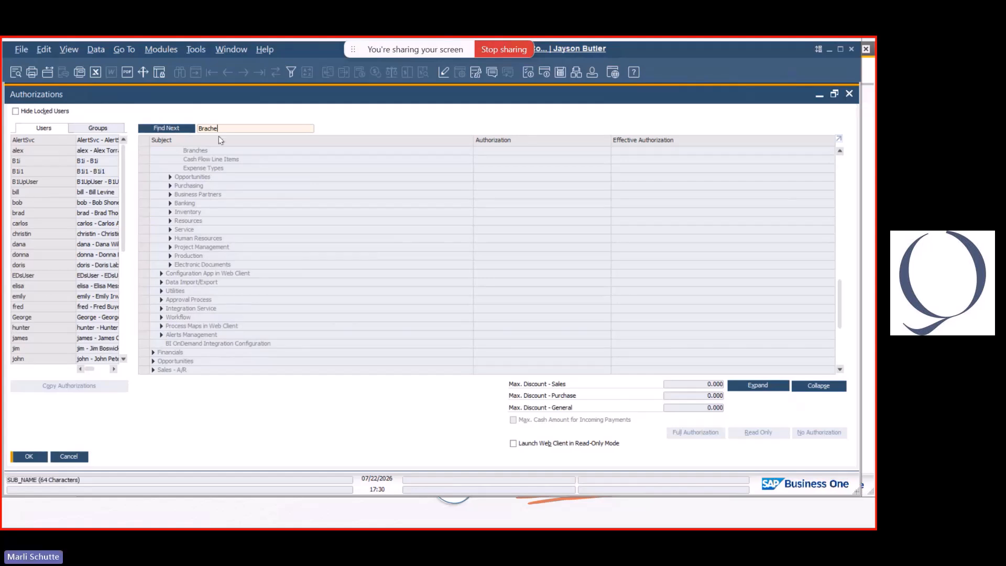
key("BackSpace")
key("BackSpace")
key("BackSpace")
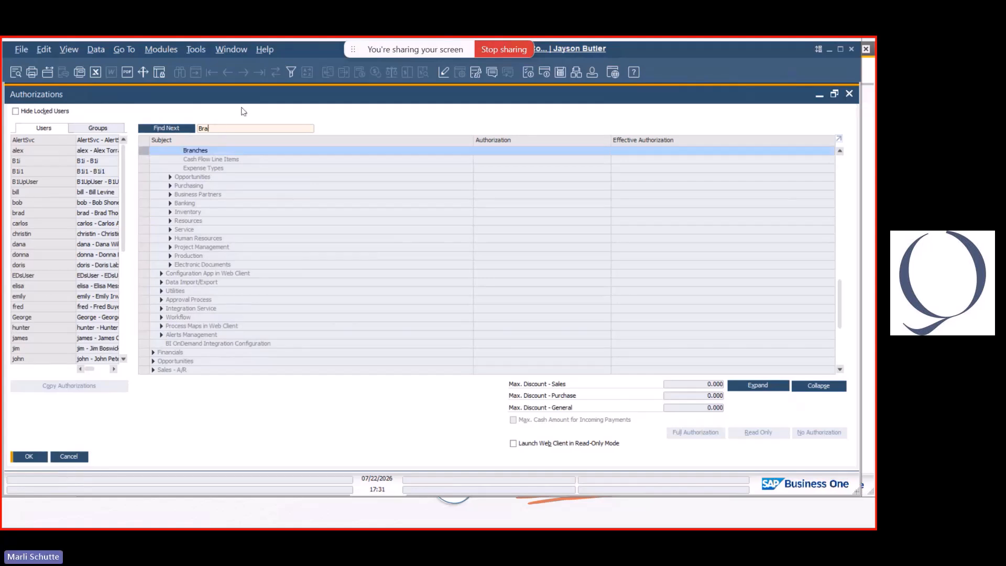
type("nches")
left_click_drag(841, 318, 842, 246)
key("Return")
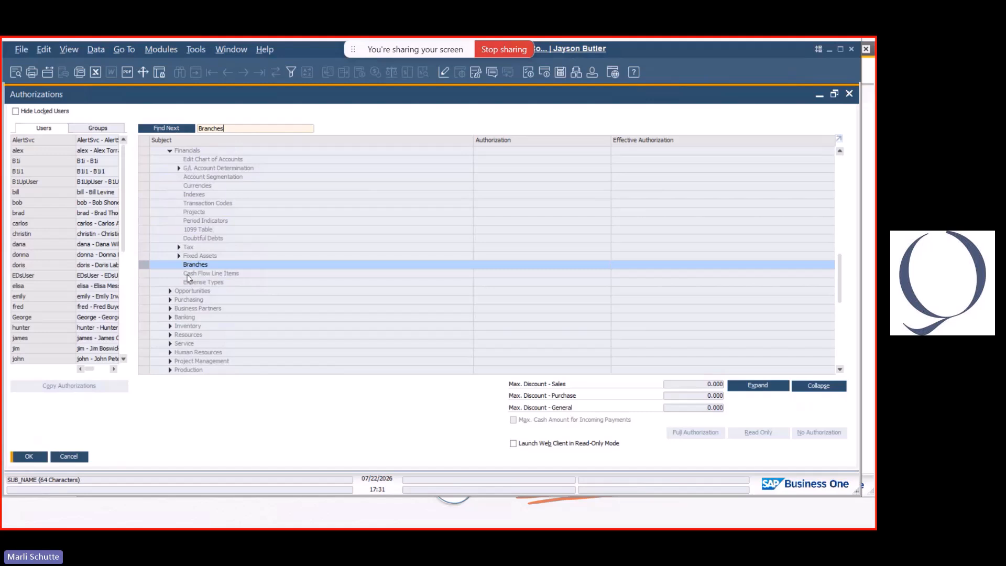
Collapse the expanded General and Administration subjects in the authorization tree.
scroll(209, 293, "up", 7)
scroll(212, 225, "up", 2)
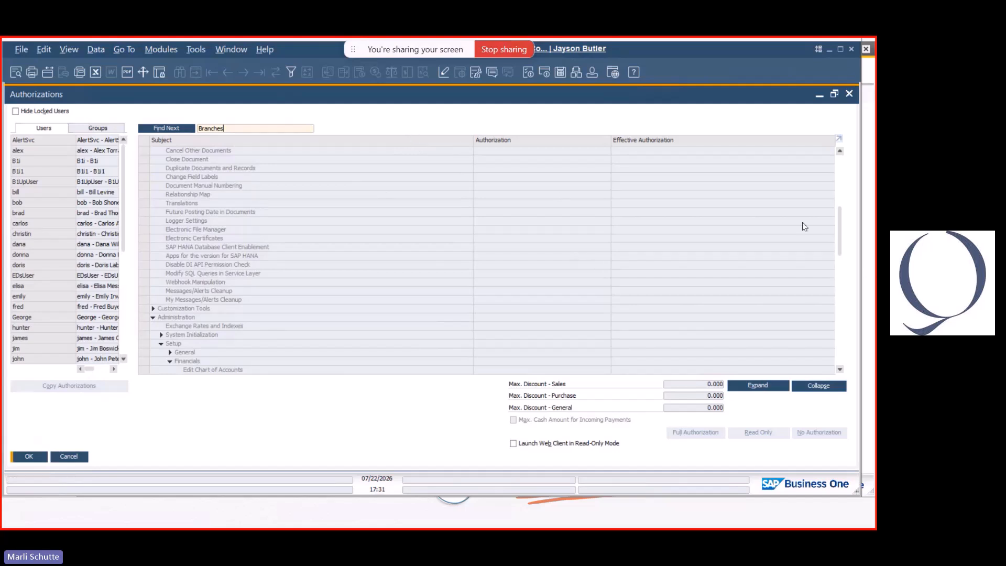
left_click(842, 187)
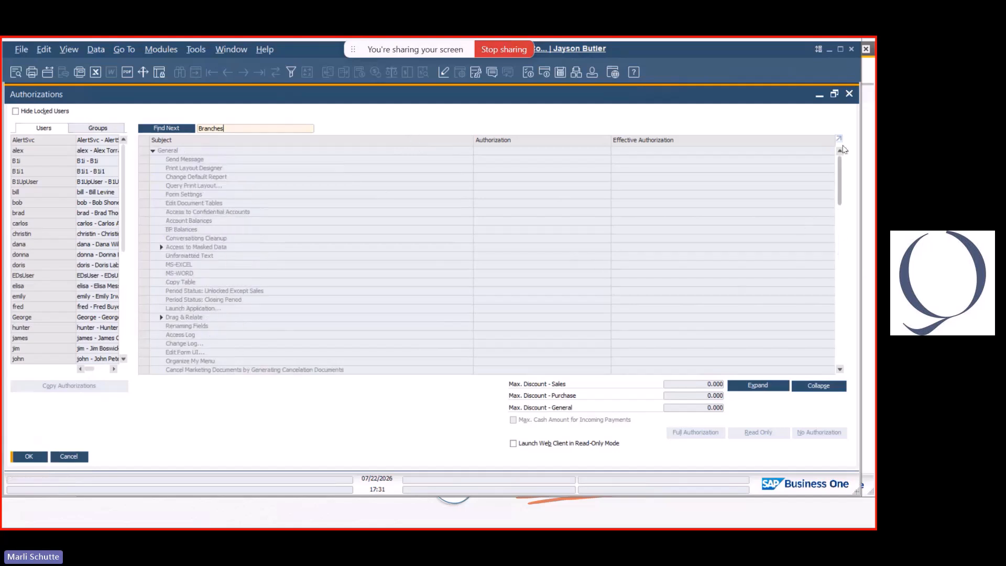
left_click(153, 150)
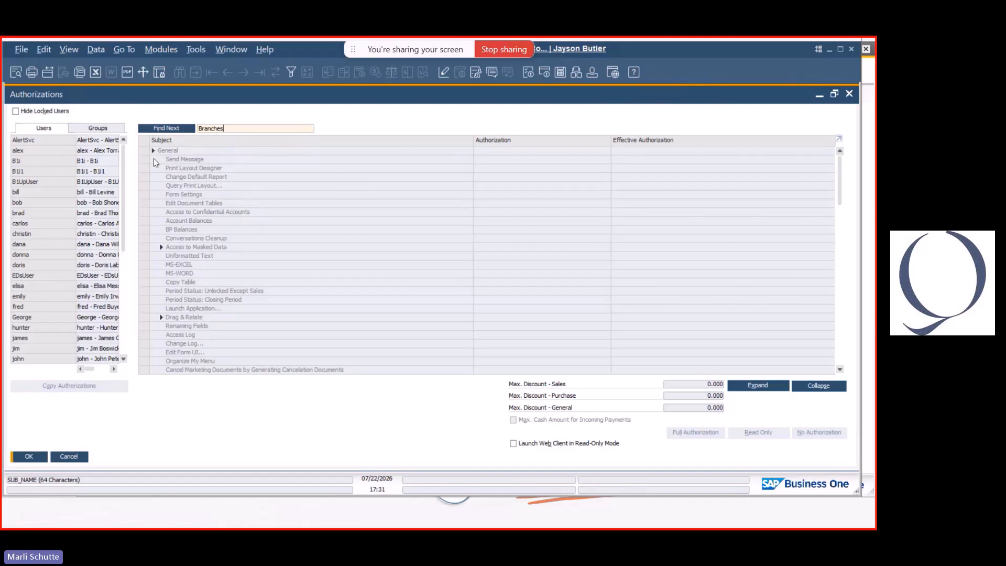
left_click(153, 168)
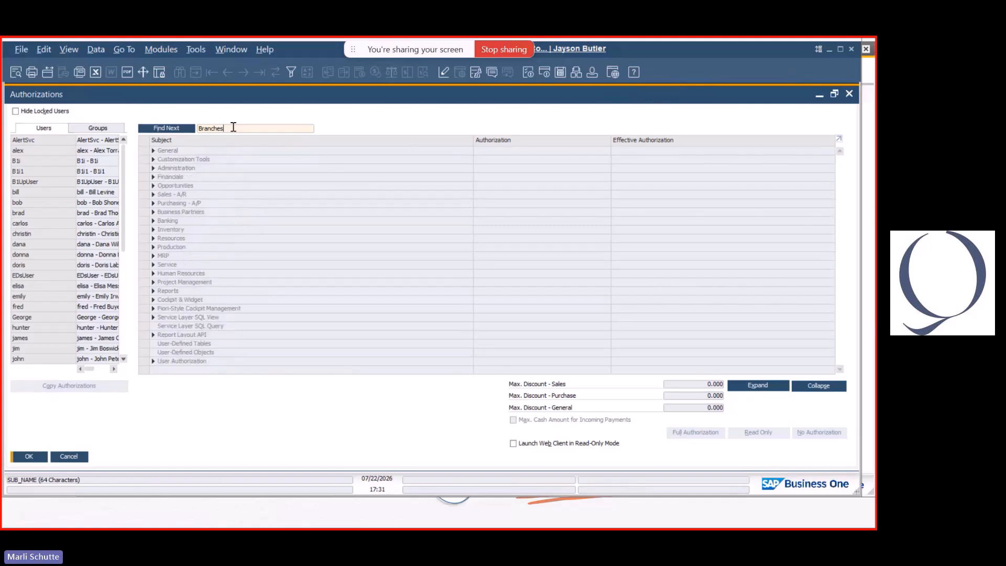
Search the authorization subjects for series, expand Numbering Series to review its groups, and close the authorizations without saving.
left_click(162, 129)
type("series")
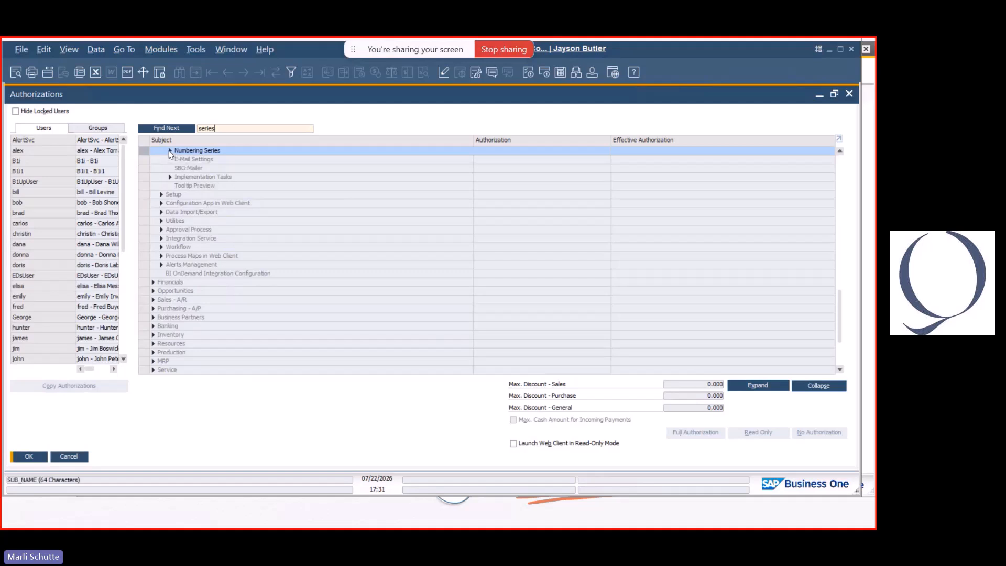
left_click(170, 151)
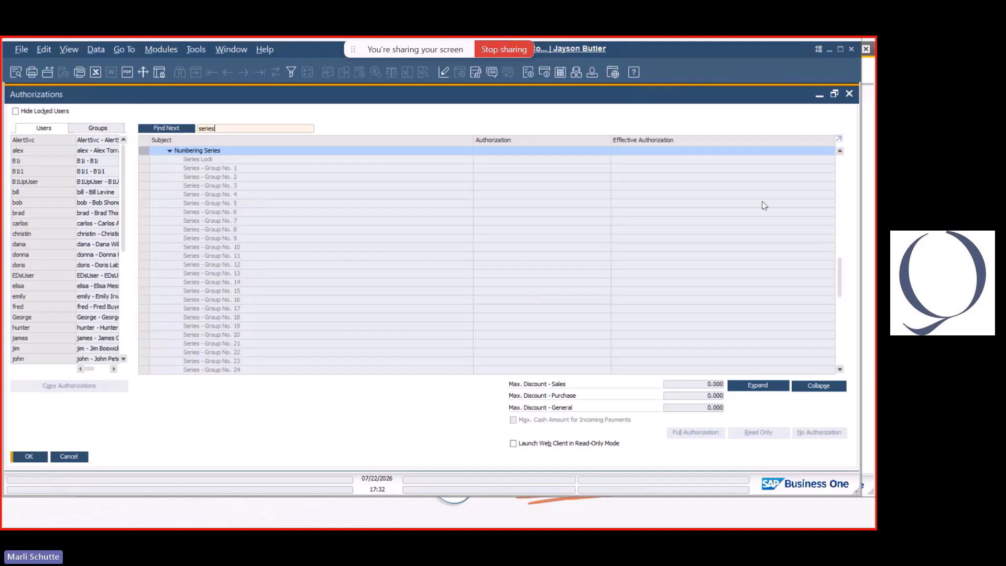
mouse_move(836, 98)
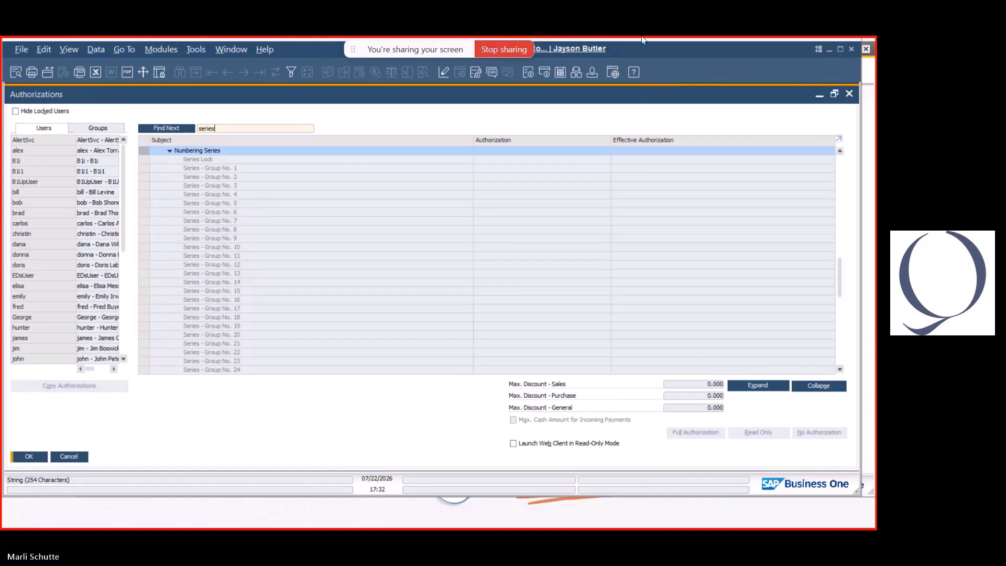
left_click(848, 94)
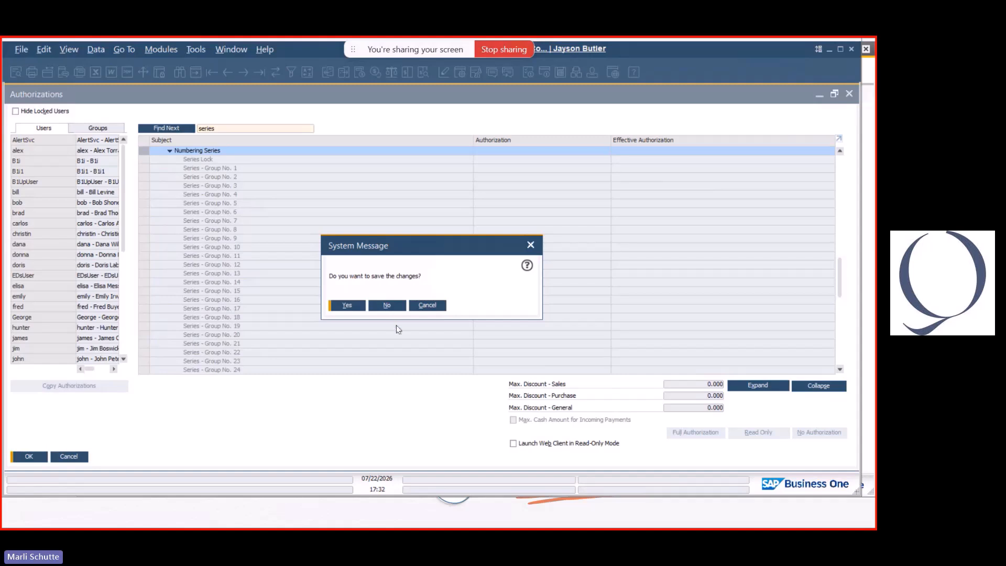
left_click(387, 305)
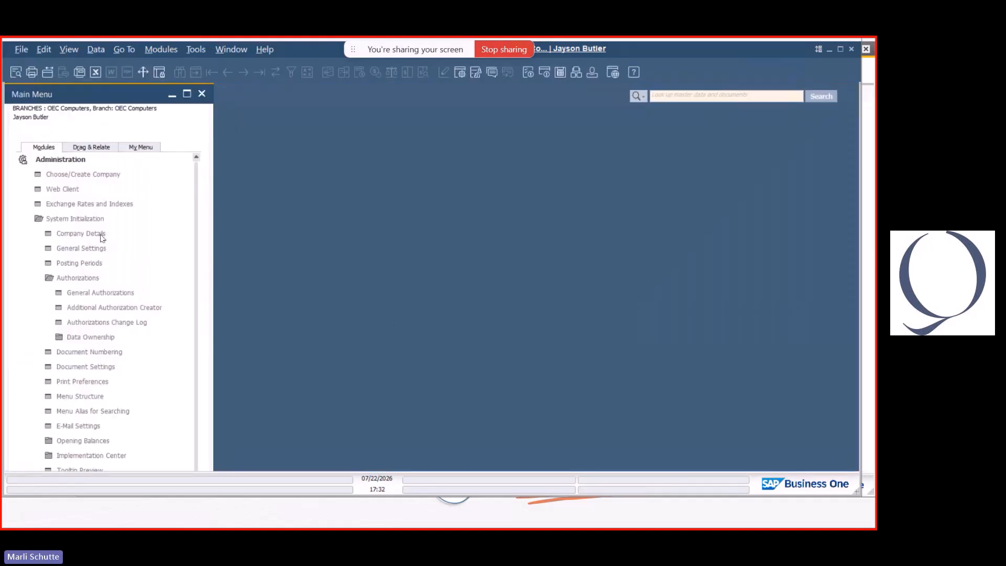
Open the selection criteria of the Profit and Loss Statement from the financial reports and reposition the window.
left_click(84, 160)
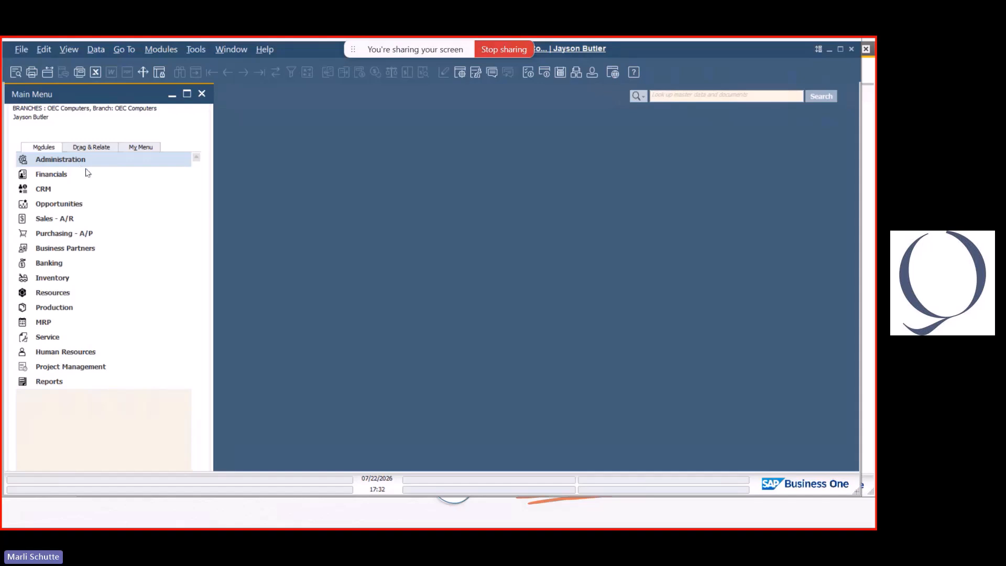
left_click(63, 176)
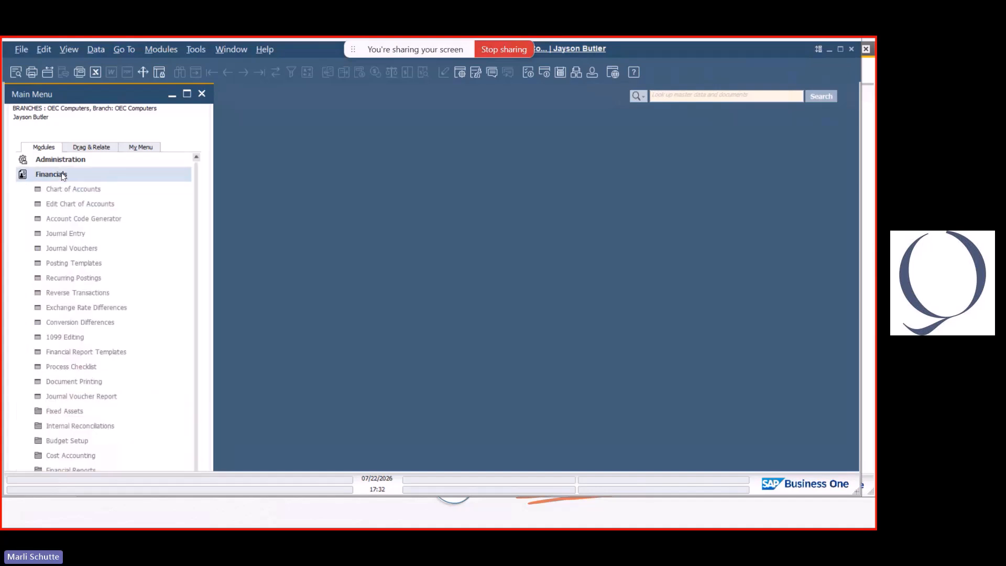
scroll(73, 398, "down", 1)
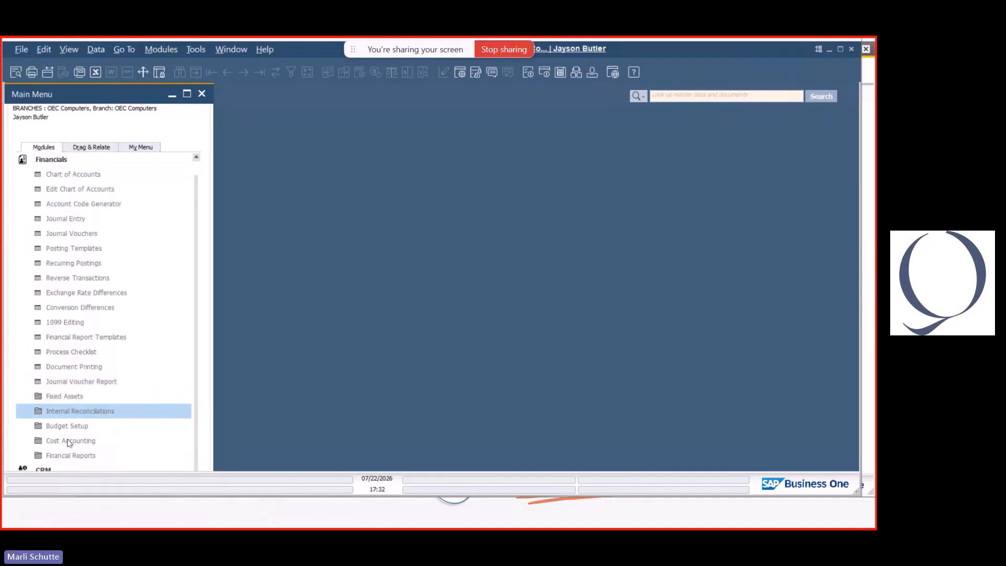
left_click(68, 457)
scroll(73, 445, "down", 1)
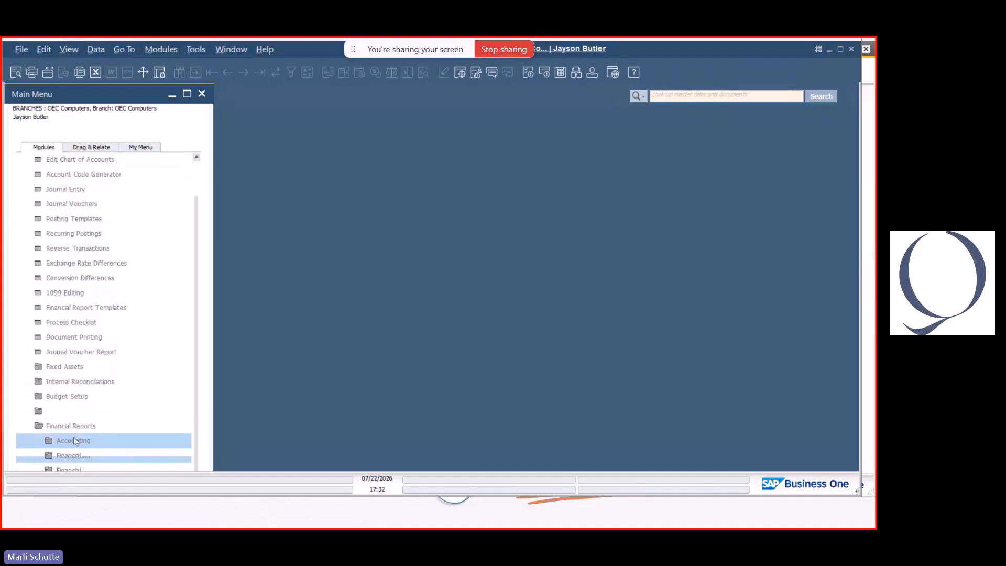
left_click(79, 439)
scroll(84, 455, "down", 1)
left_click(84, 455)
left_click_drag(563, 281, 410, 128)
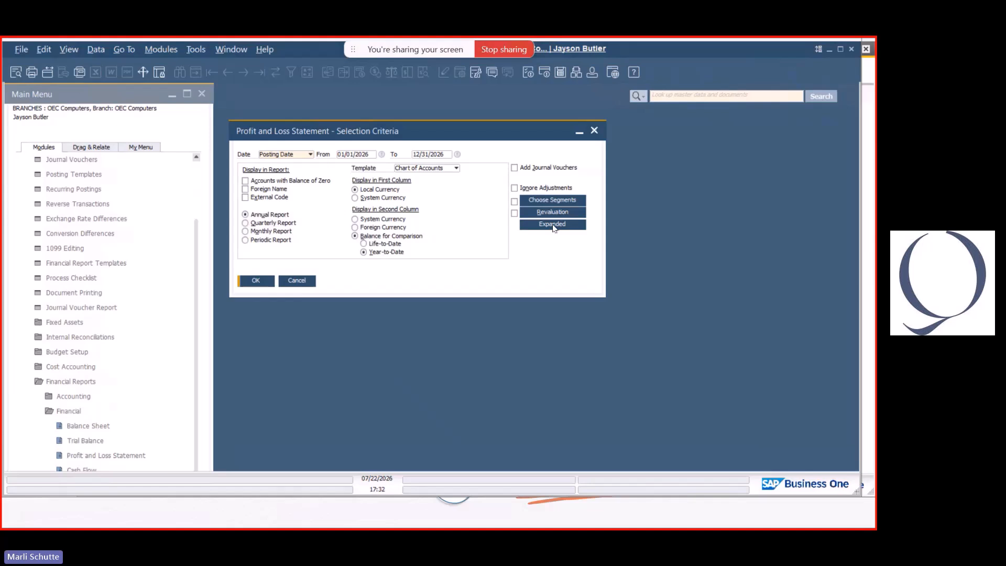
Restrict the Profit and Loss Statement to the OEC Computers branch in the expanded criteria and run it for 01/01/2026 to 12/31/2026.
left_click(554, 225)
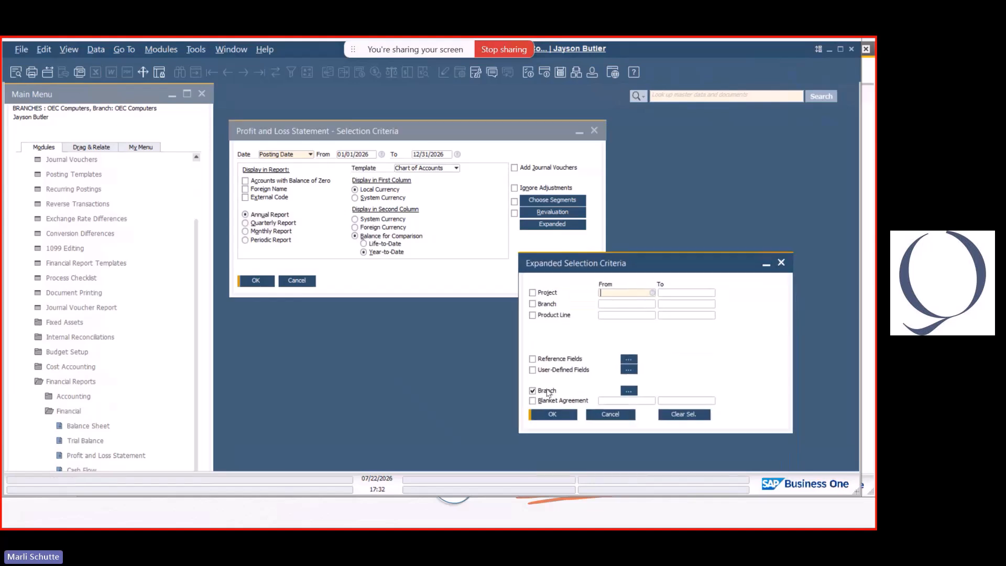
left_click(628, 391)
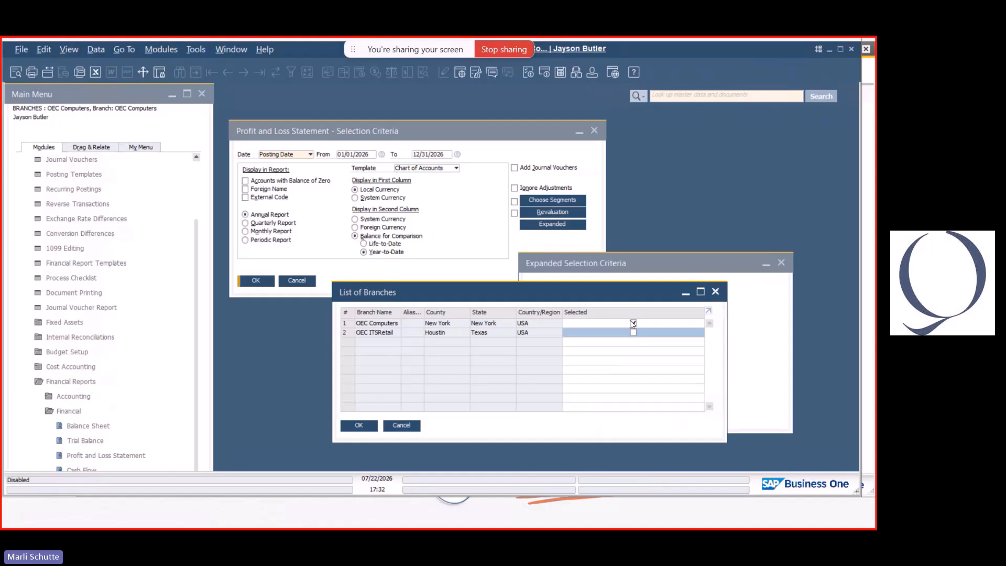
left_click(367, 425)
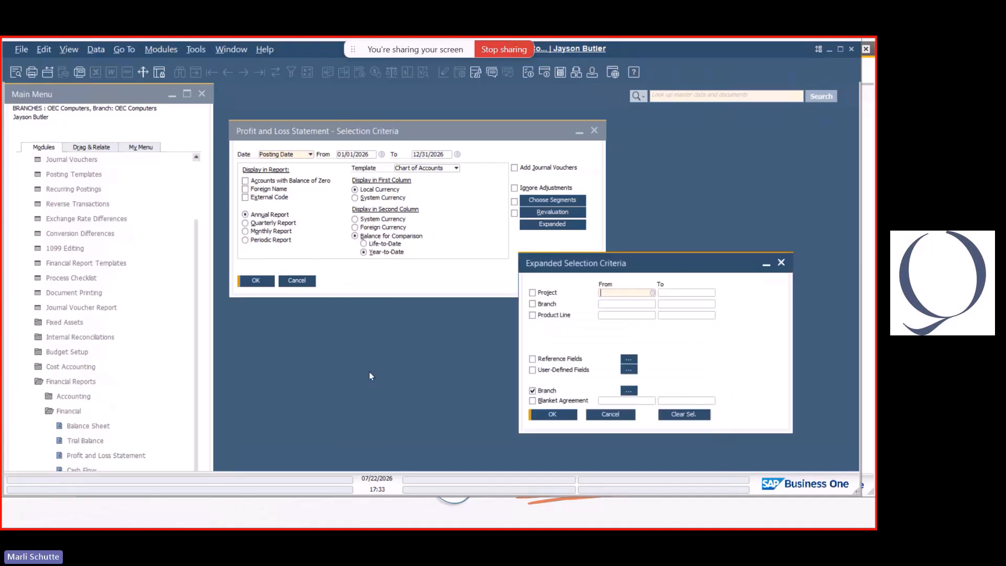
left_click(551, 415)
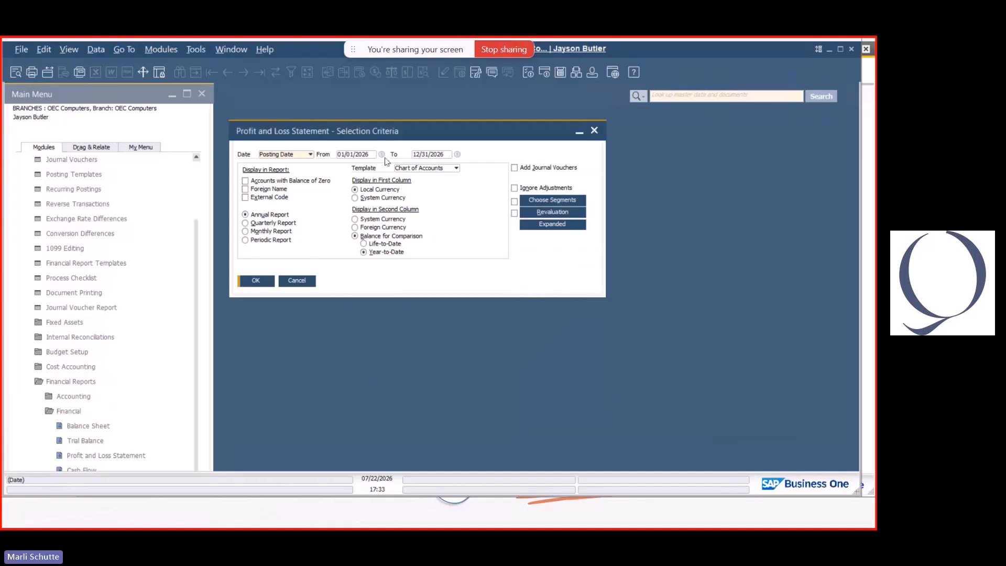
key("Return")
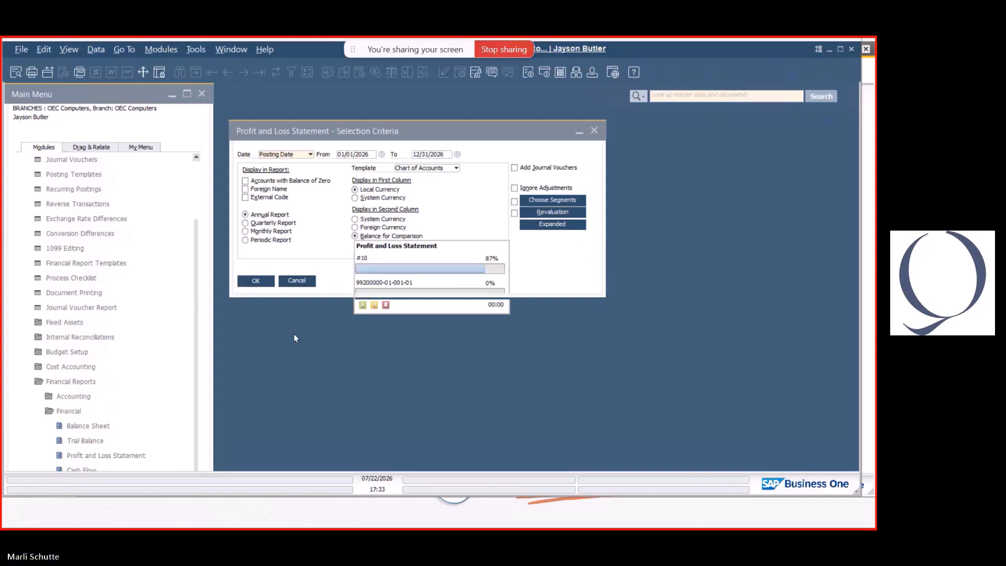
Move and narrow the Profit and Loss Statement to fill the right half of the workspace and fit its column widths.
left_click_drag(764, 250, 766, 84)
left_click_drag(282, 244, 447, 245)
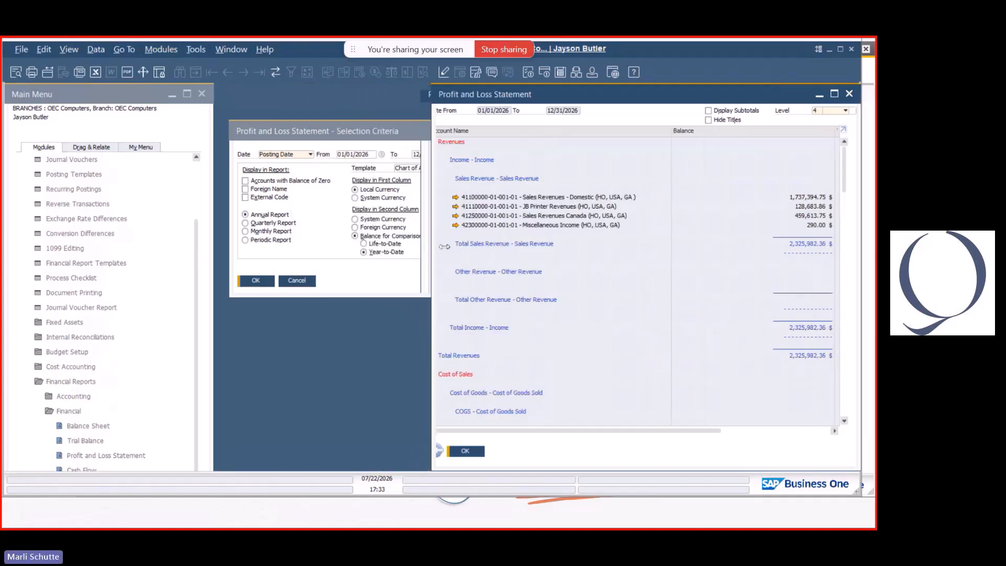
left_click(72, 48)
left_click(106, 166)
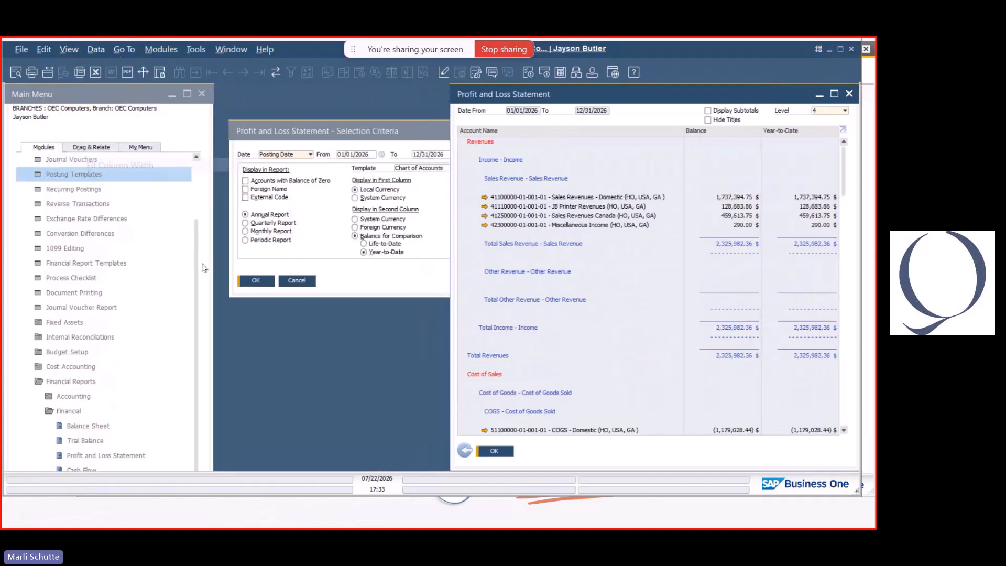
Run a second Profit and Loss Statement for 01/01/2026 to 12/31/2026, restricted to the OEC ITSRetail branch only.
left_click(96, 454)
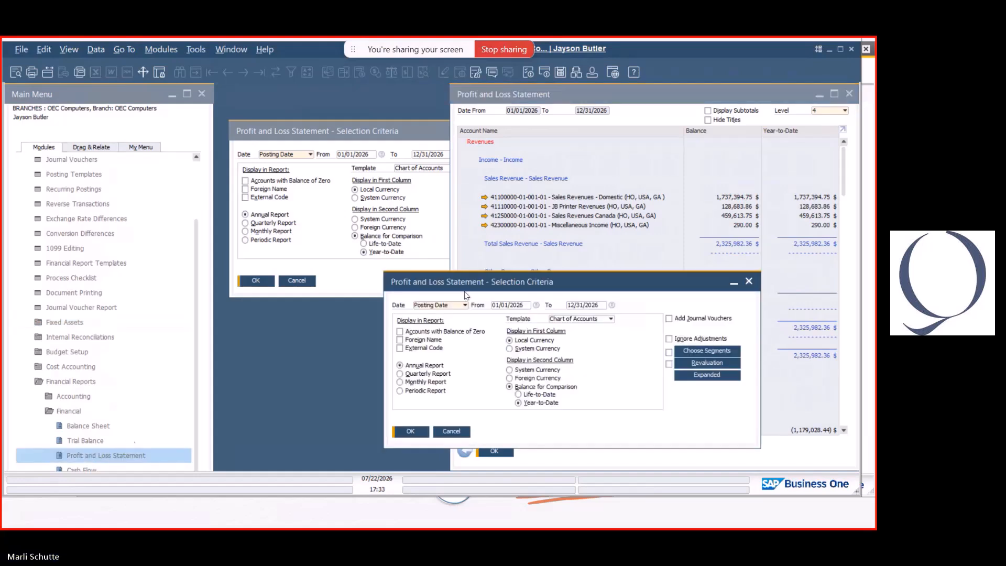
left_click_drag(502, 278, 161, 113)
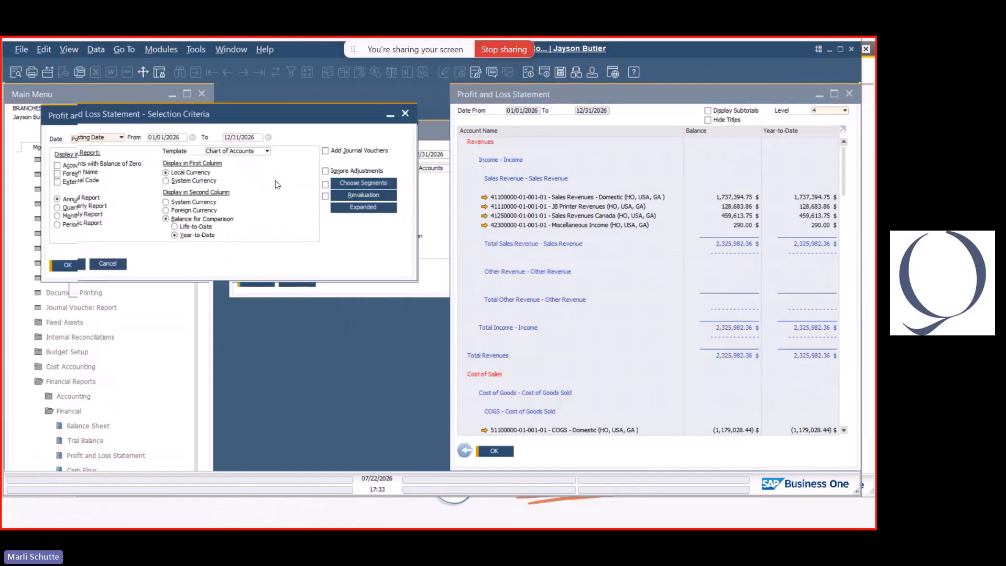
left_click(363, 207)
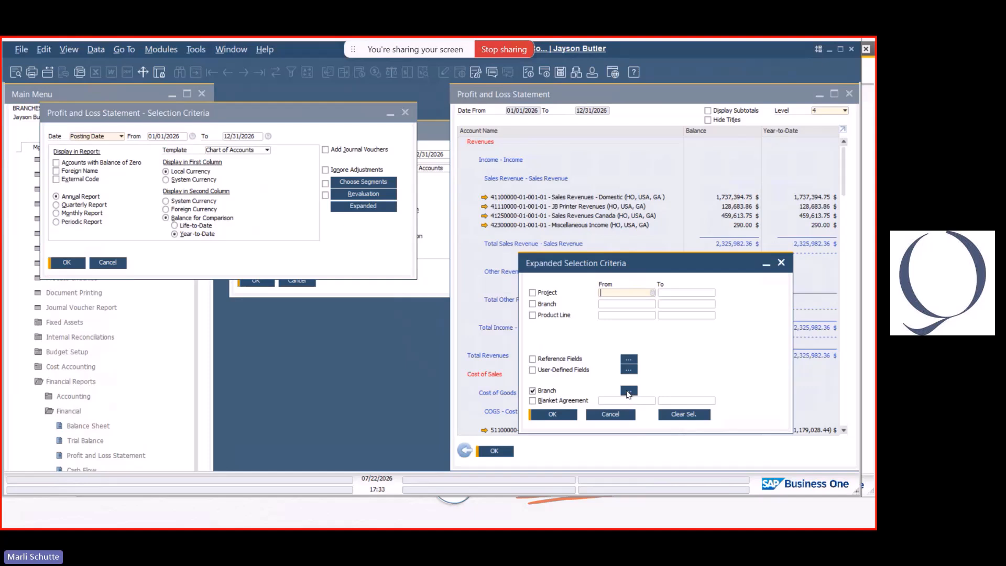
left_click(628, 391)
left_click(633, 322)
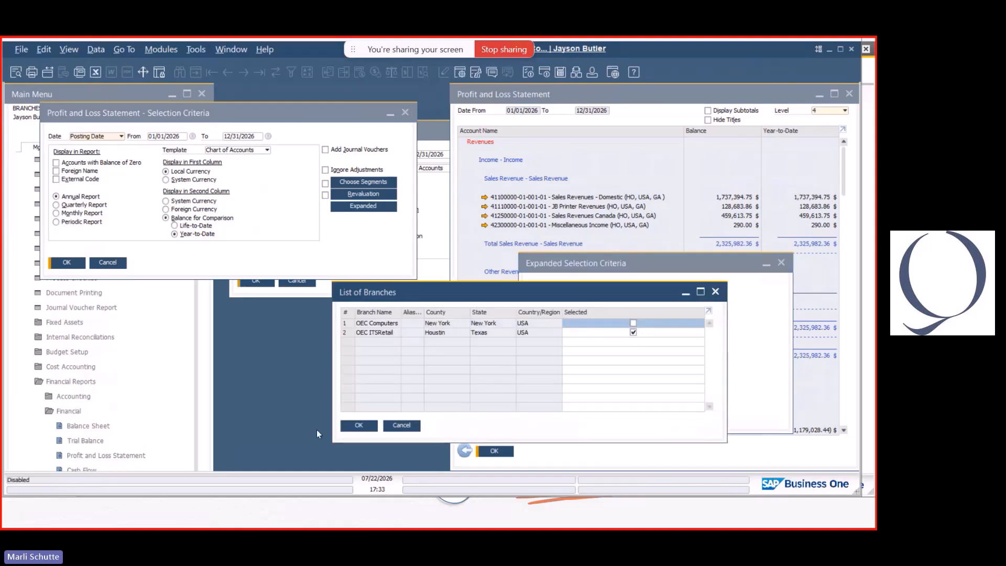
left_click(359, 425)
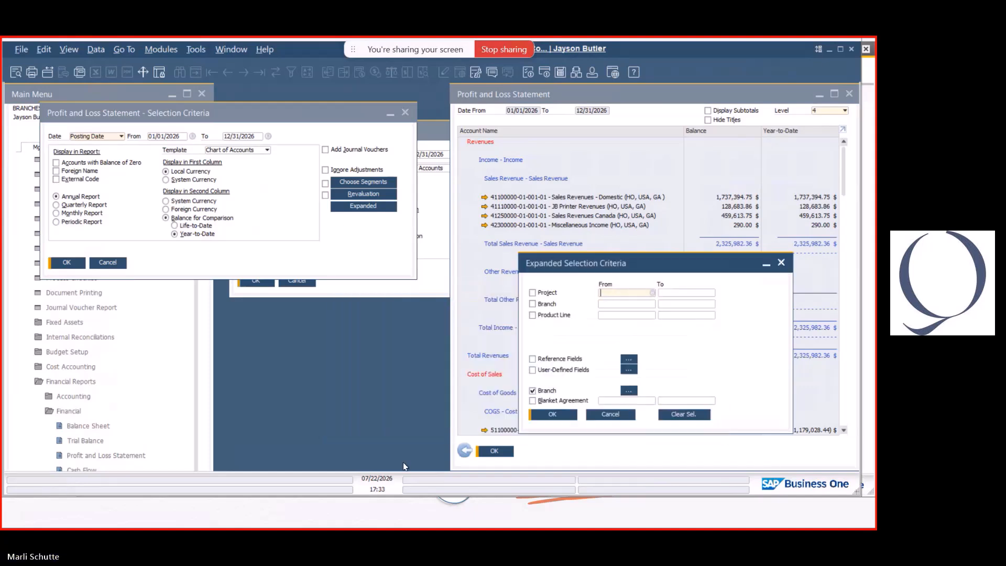
left_click(553, 414)
left_click(67, 262)
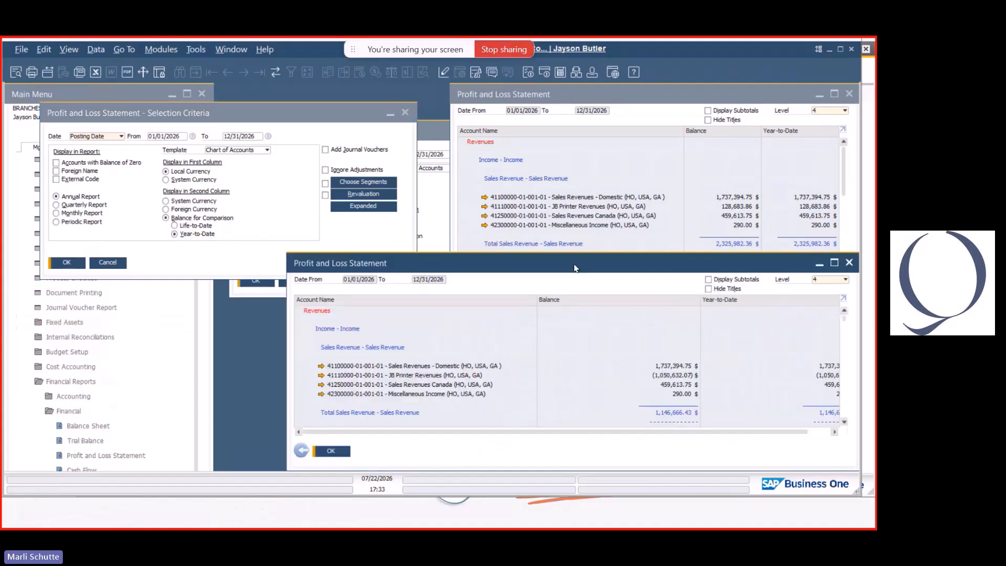
Place and resize the OEC ITSRetail Profit and Loss Statement beside the OEC Computers one and fit its column widths.
left_click_drag(653, 252, 333, 93)
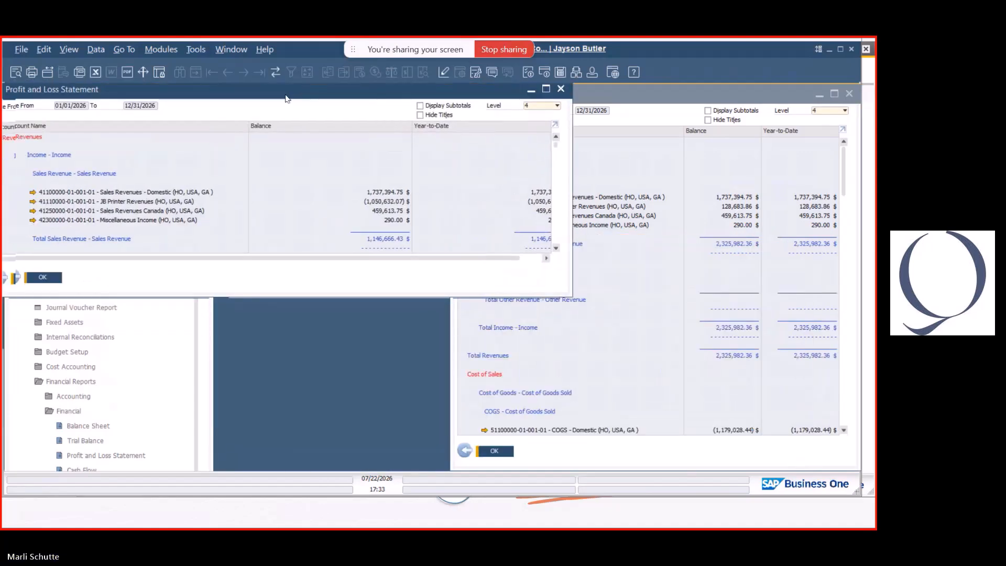
left_click_drag(565, 297, 447, 465)
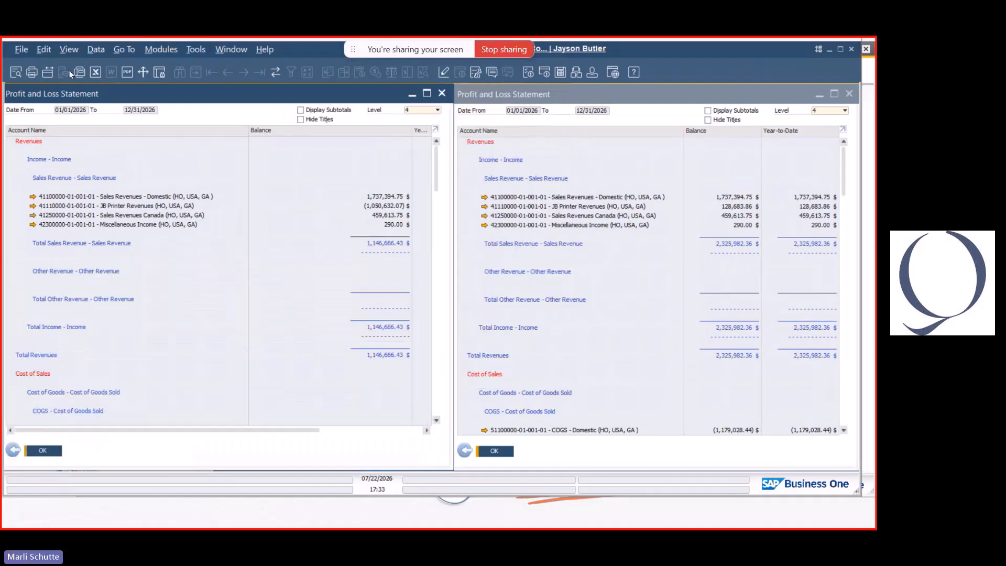
left_click(68, 49)
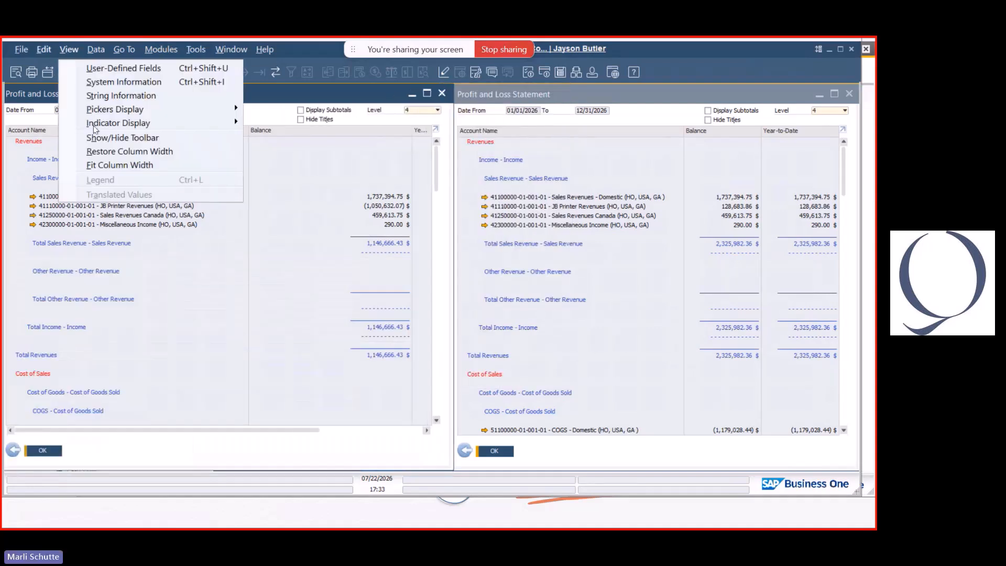
left_click(105, 165)
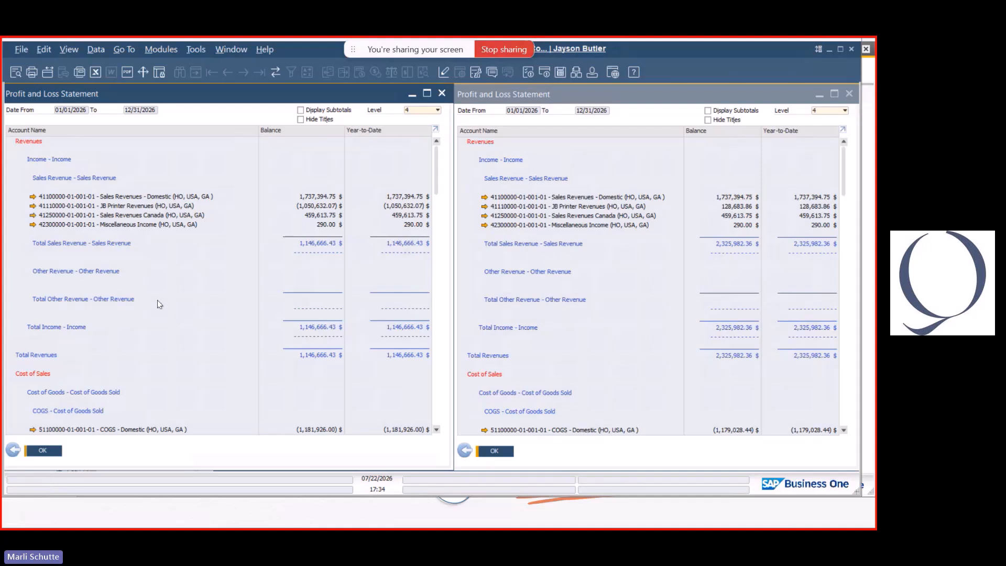
Compare the two branch Profit and Loss Statements, and close both reports and their selection criteria.
left_click_drag(435, 182, 442, 146)
left_click(13, 449)
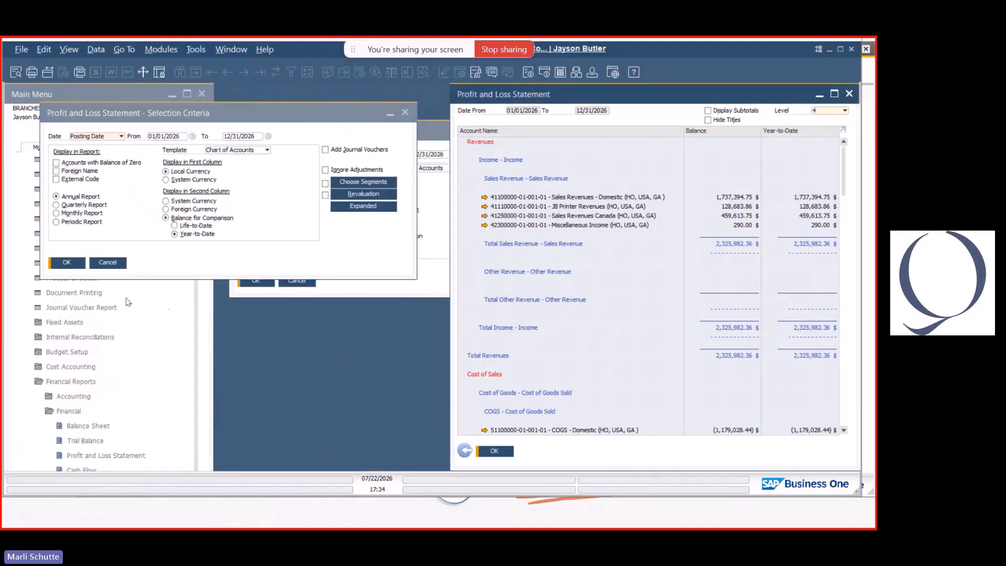
left_click(487, 453)
left_click(109, 263)
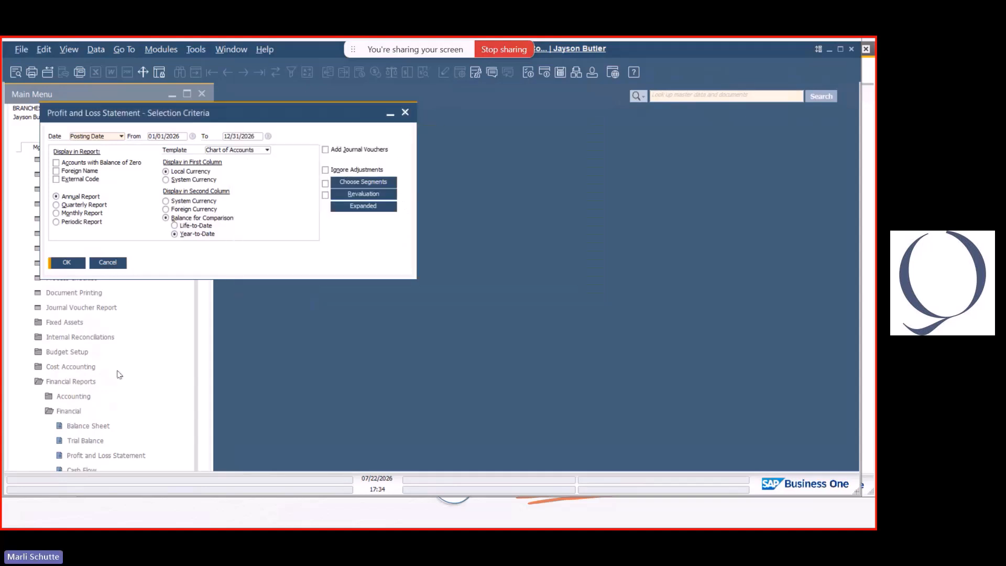
View the Branch filter in the Balance Sheet's expanded selection criteria and cancel without running the report.
left_click(88, 425)
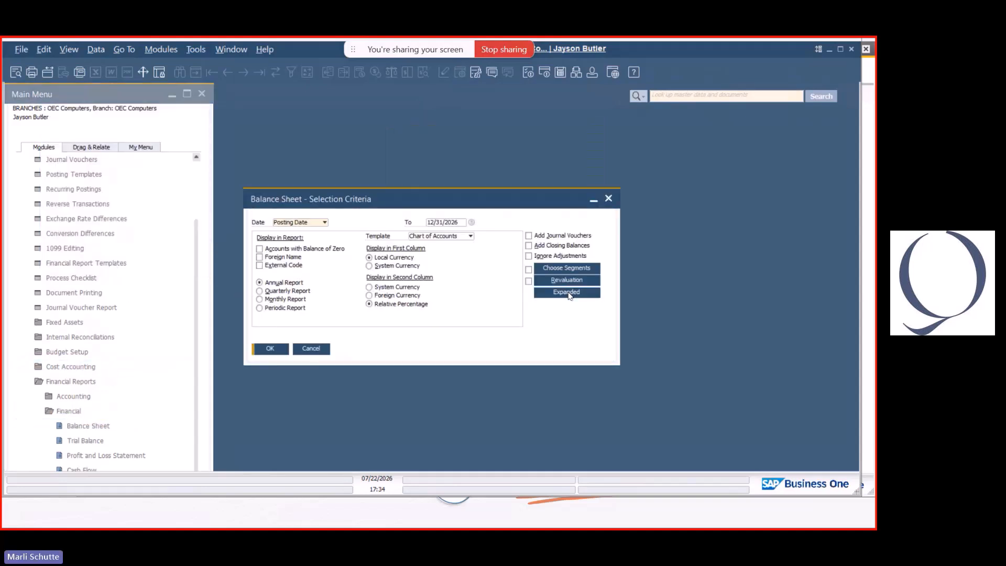
left_click(569, 293)
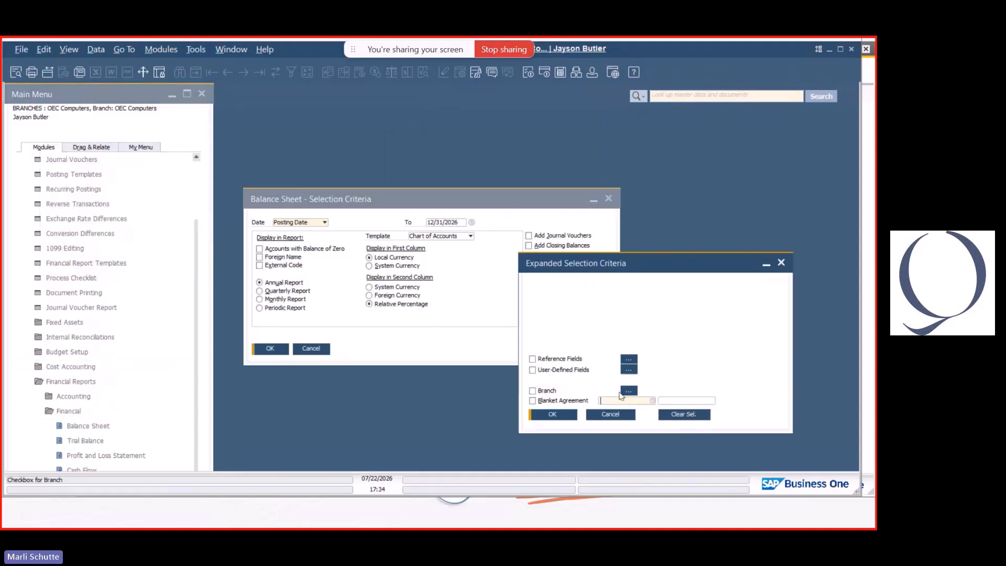
left_click(314, 352)
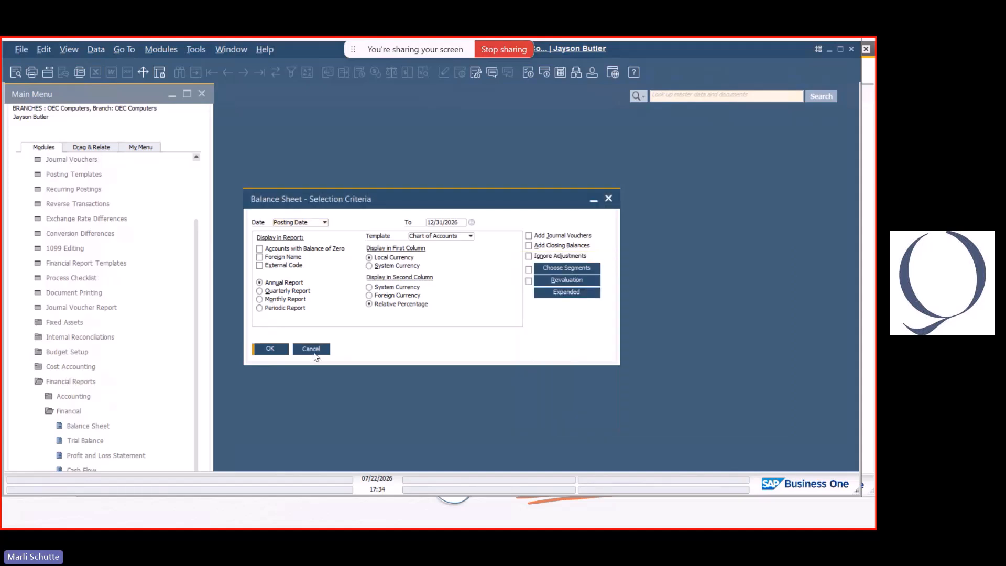
left_click(314, 351)
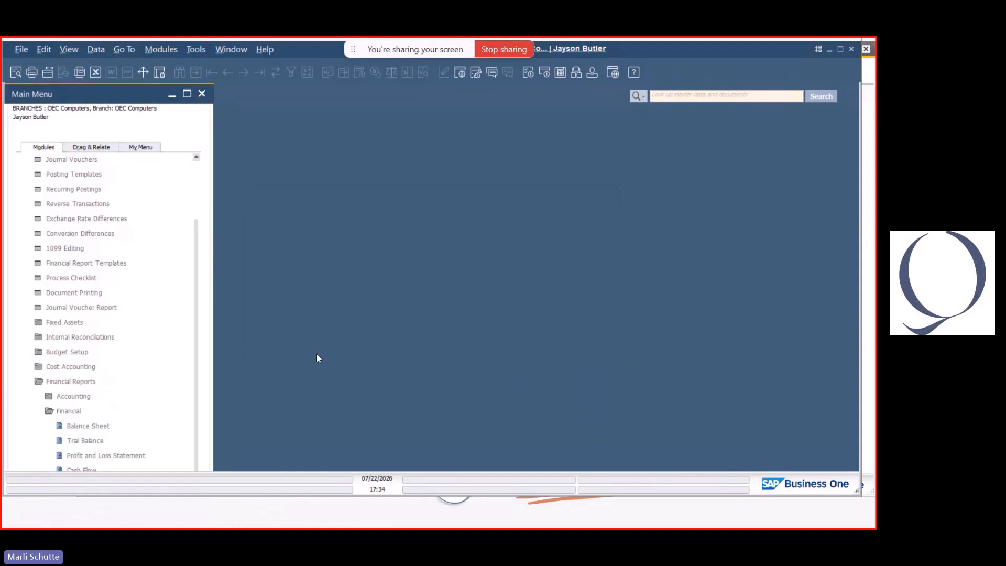
Exclude business partners in the Trial Balance criteria, view the branch list in the expanded criteria, and cancel without running the report.
left_click(108, 441)
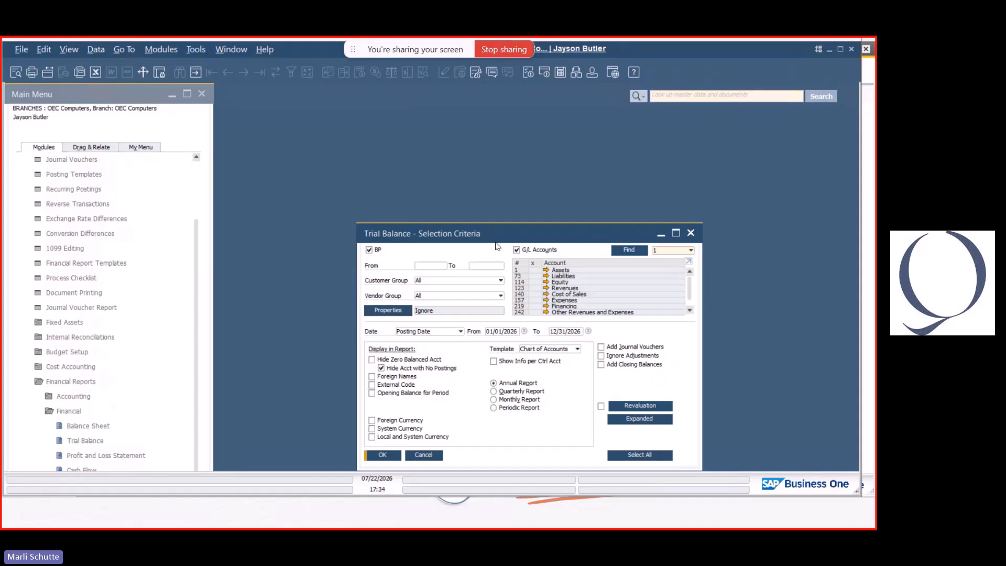
left_click_drag(496, 242, 435, 111)
left_click(309, 118)
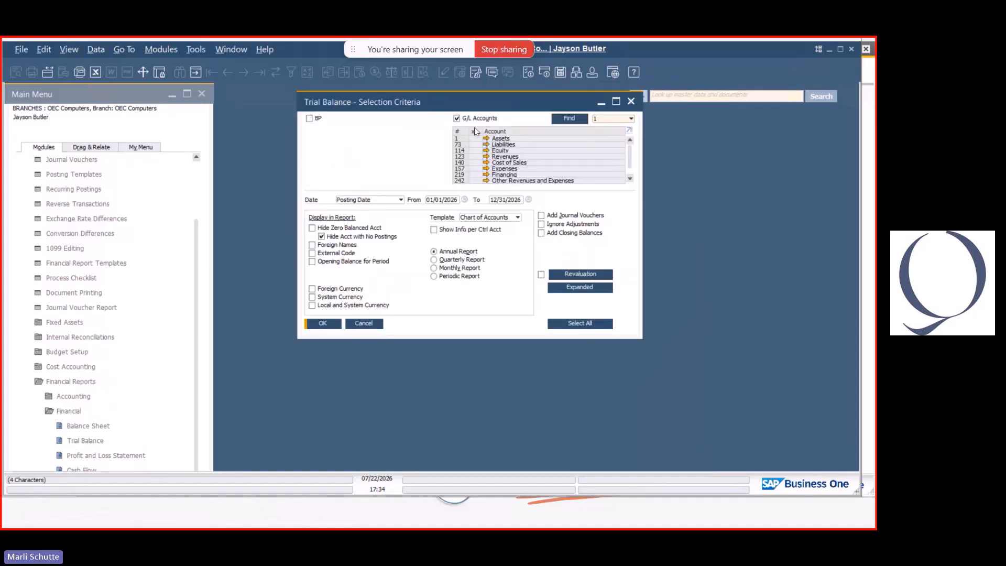
left_click(590, 289)
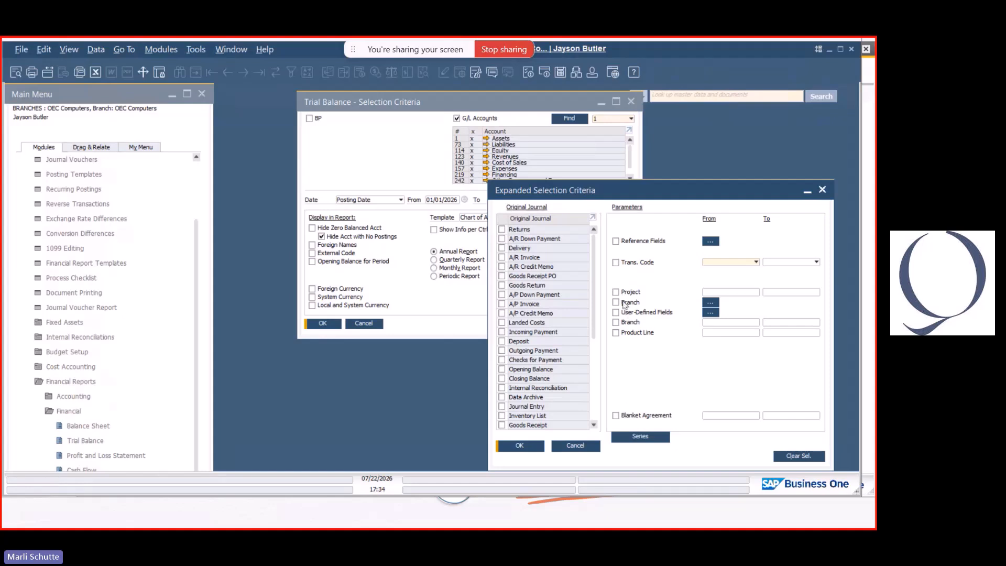
left_click(713, 306)
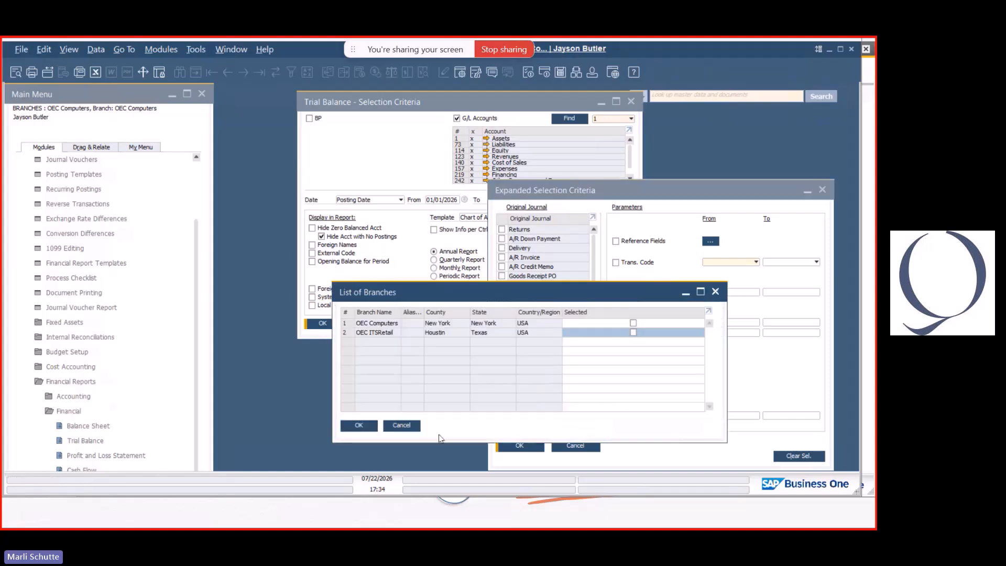
left_click(576, 445)
left_click(369, 324)
left_click(367, 324)
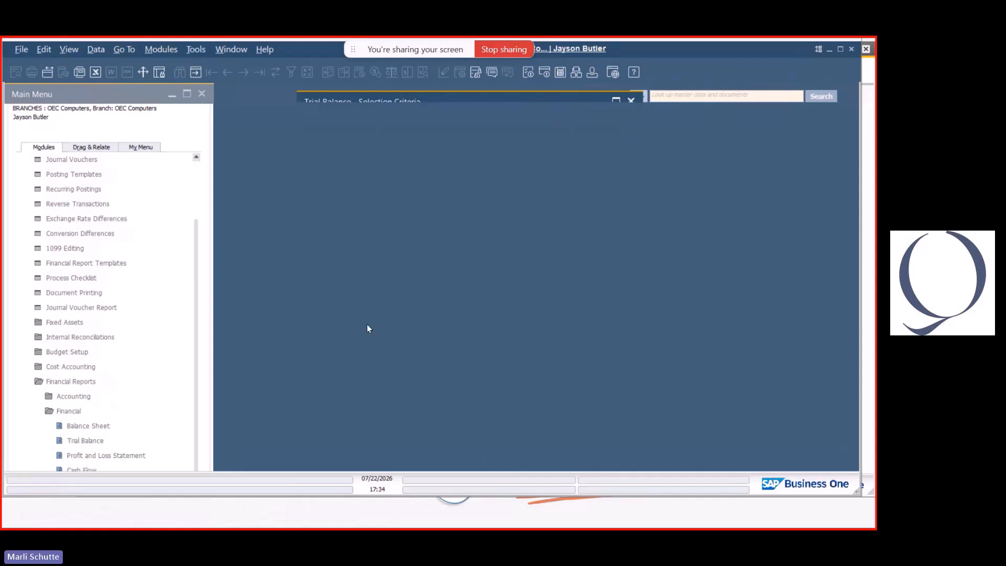
Run the Customer Receivables Aging report for the OEC ITSRetail branch, review it, and return to its selection criteria.
left_click(115, 396)
left_click(85, 441)
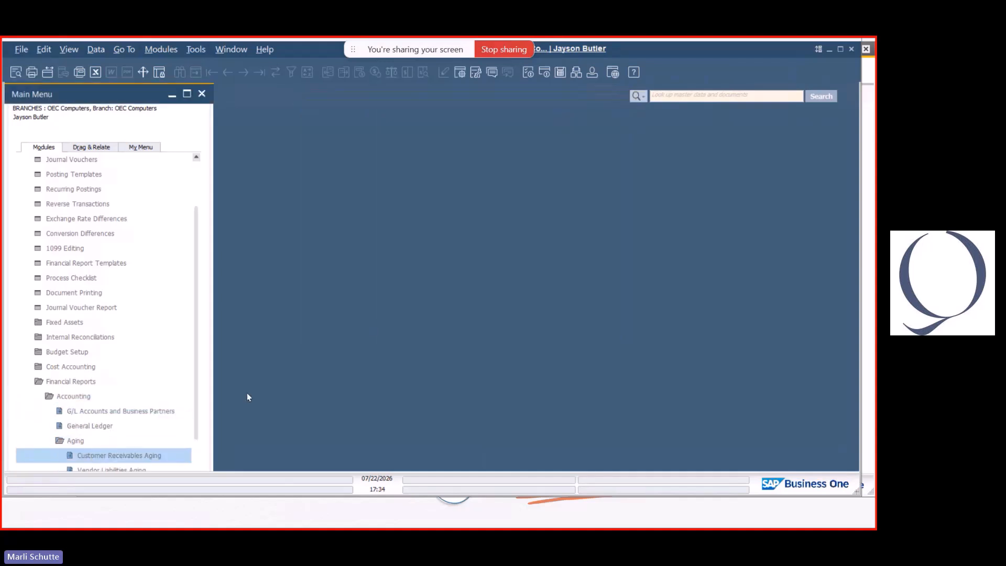
left_click(142, 455)
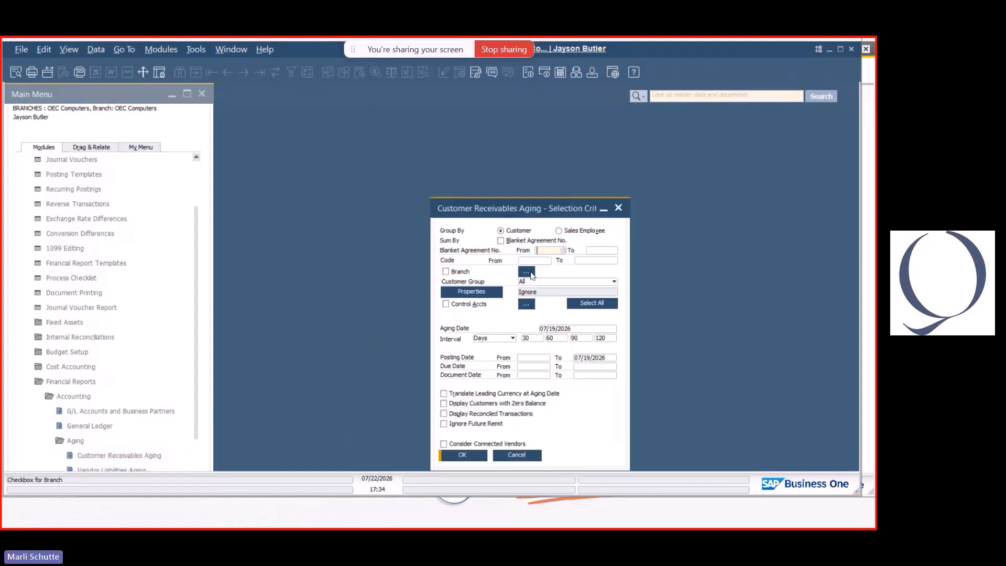
left_click(526, 272)
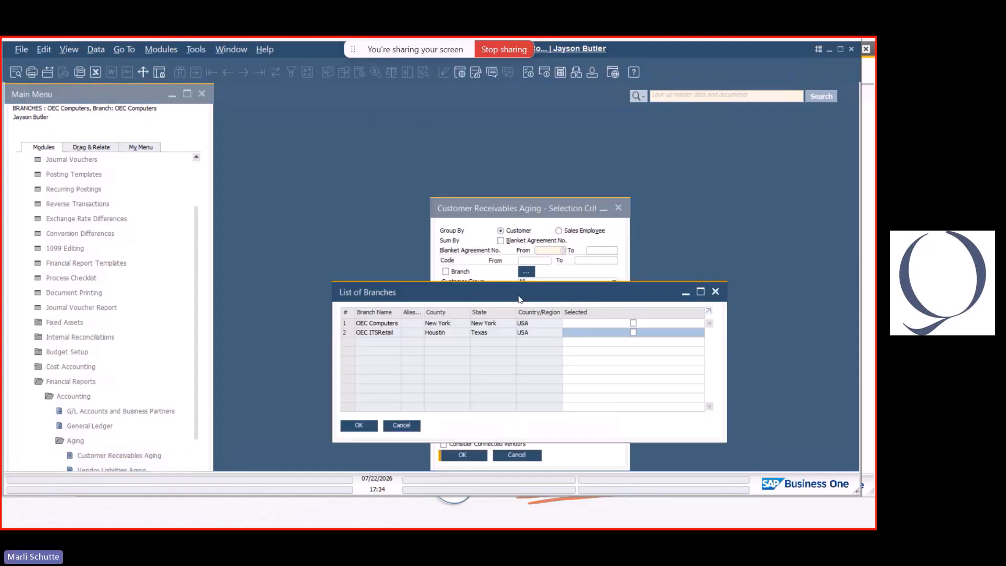
left_click(633, 332)
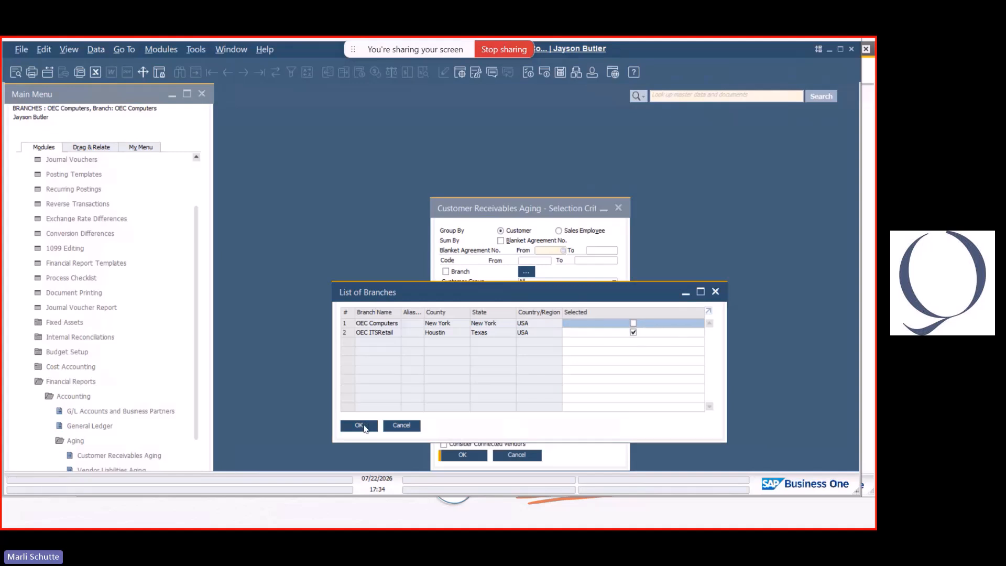
left_click(359, 425)
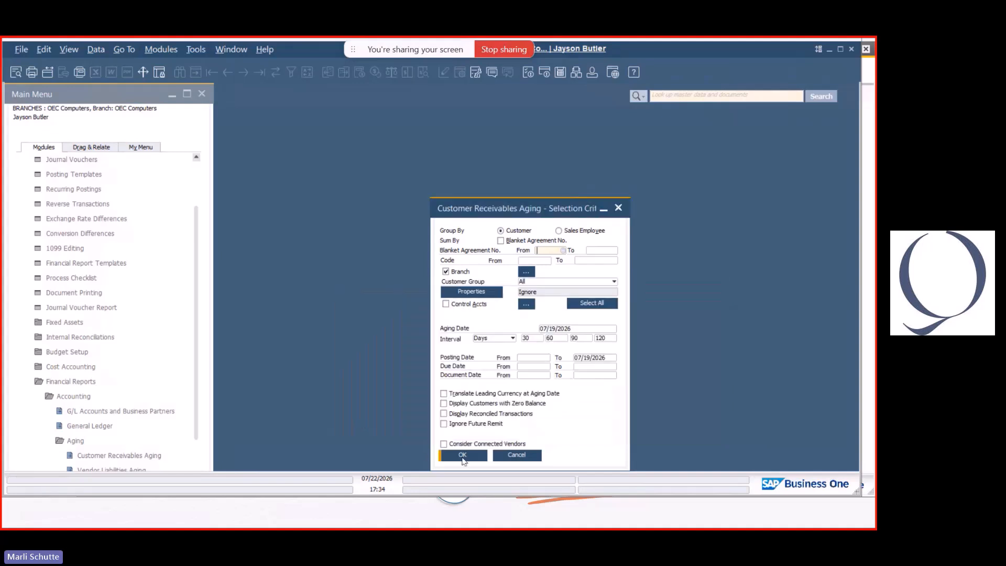
left_click(463, 460)
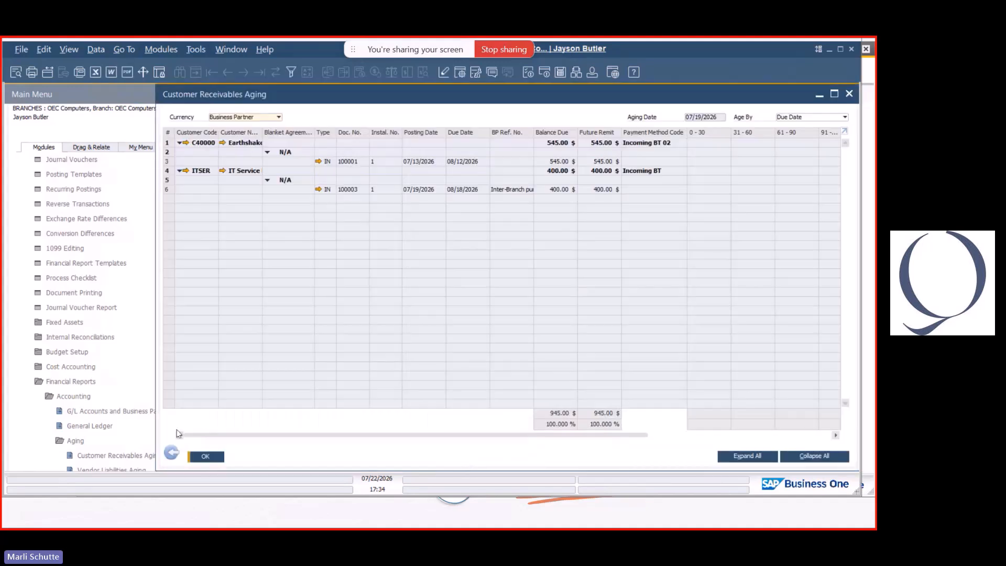
left_click(171, 454)
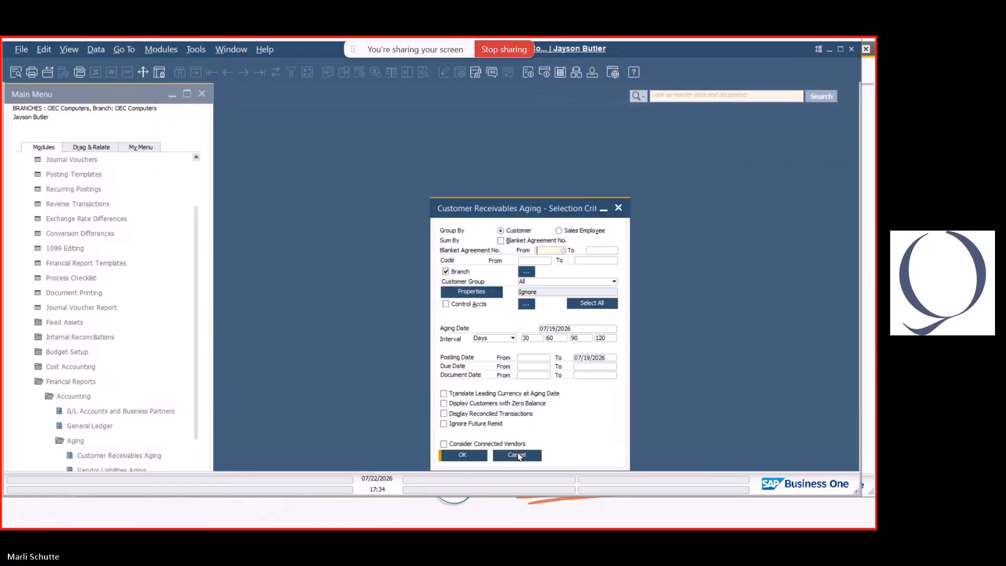
Close the Customer Receivables Aging selection criteria without rerunning the report and collapse the Financials module.
left_click(517, 456)
scroll(74, 399, "up", 2)
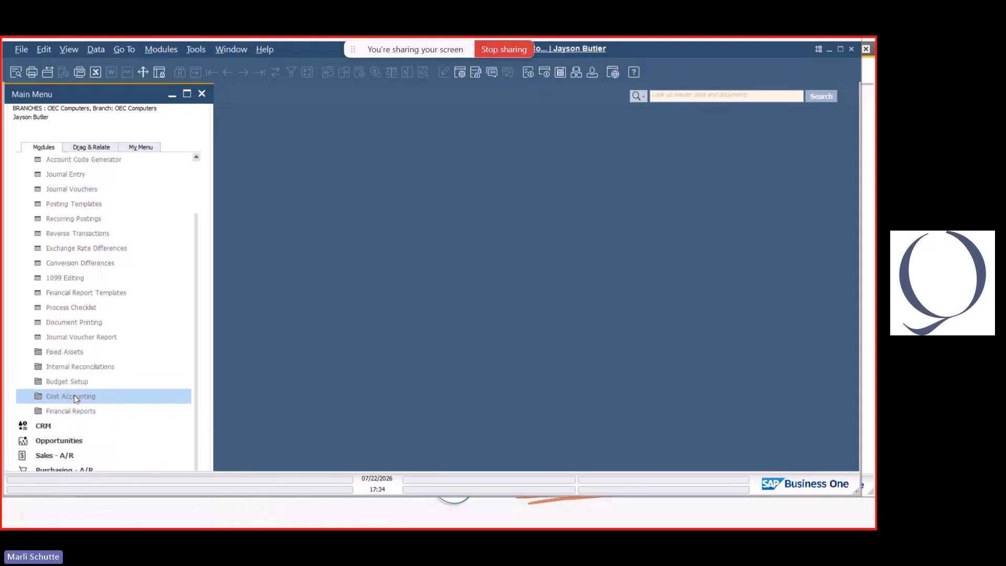
left_click(62, 177)
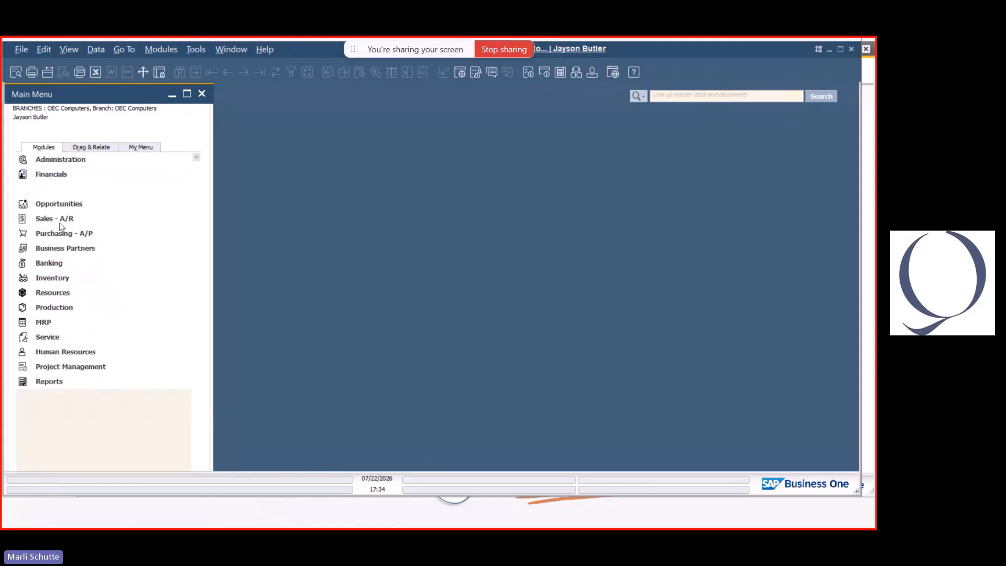
View the Dunning Wizard's introduction in the Sales - A/R module and close the wizard without starting it.
left_click(65, 219)
scroll(106, 391, "down", 1)
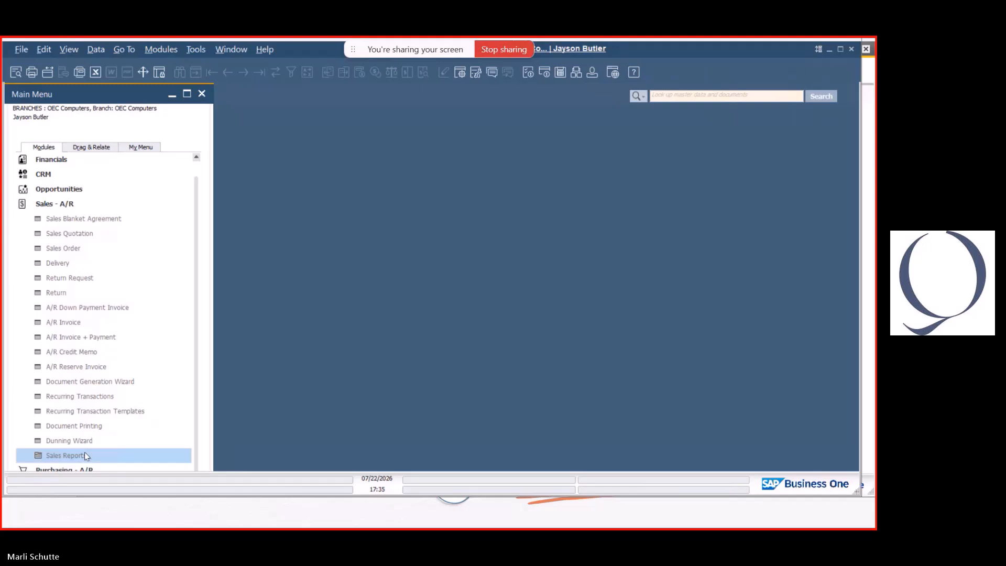
scroll(67, 453, "up", 1)
left_click(67, 454)
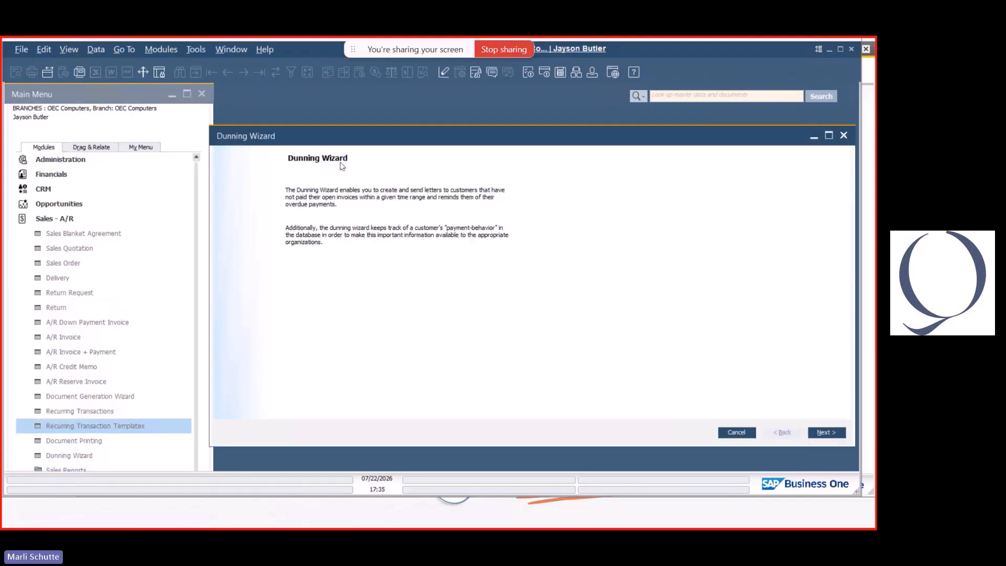
left_click(844, 135)
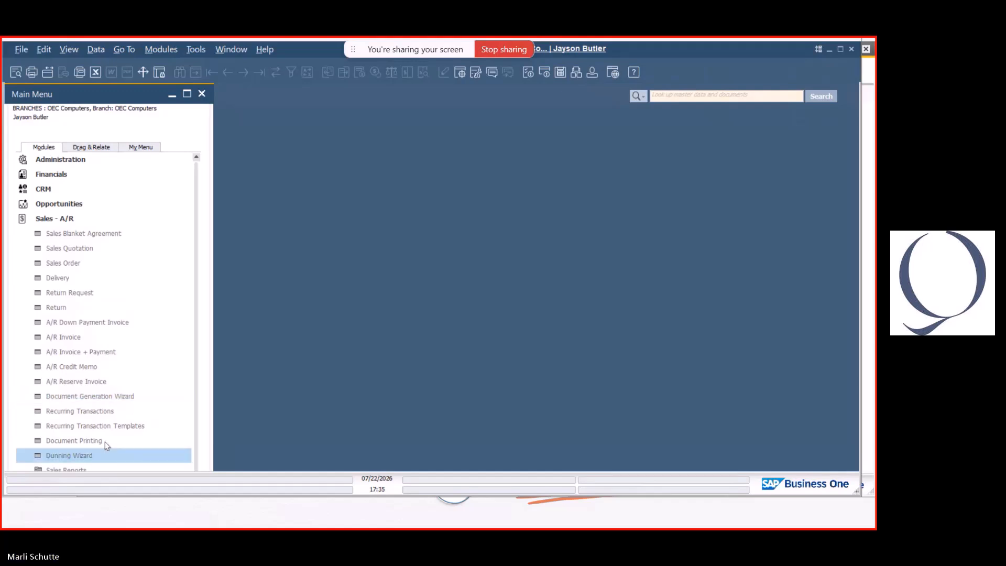
View the Sales Analysis report's branch list and item criteria under Sales Reports, and cancel without running the report.
scroll(79, 456, "down", 1)
left_click(78, 456)
scroll(93, 438, "down", 2)
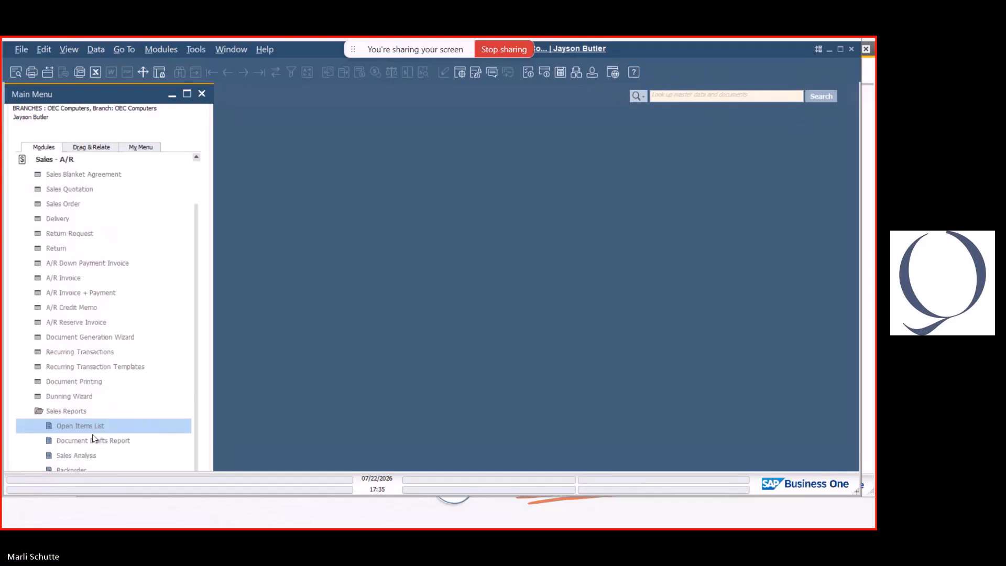
left_click(76, 410)
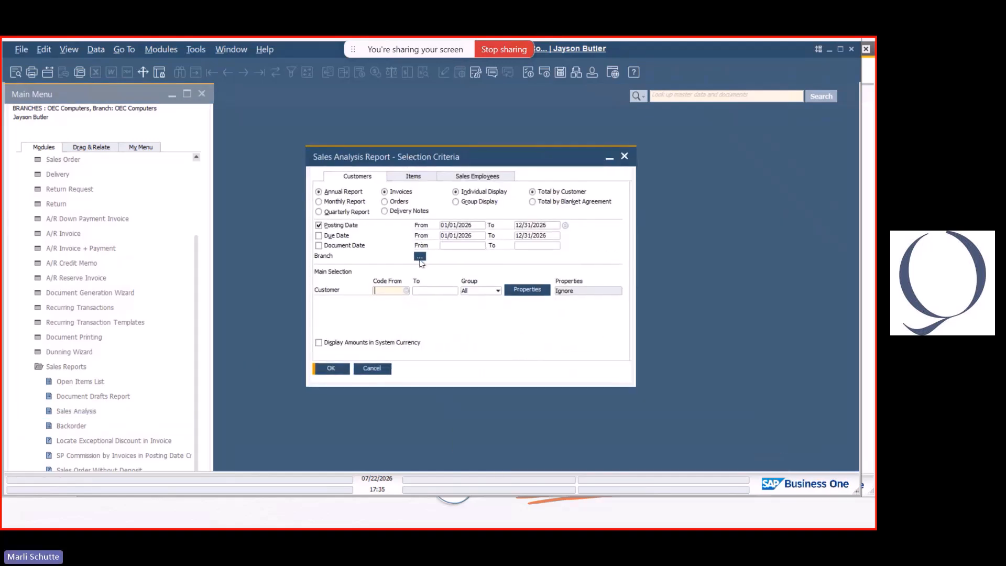
left_click(420, 256)
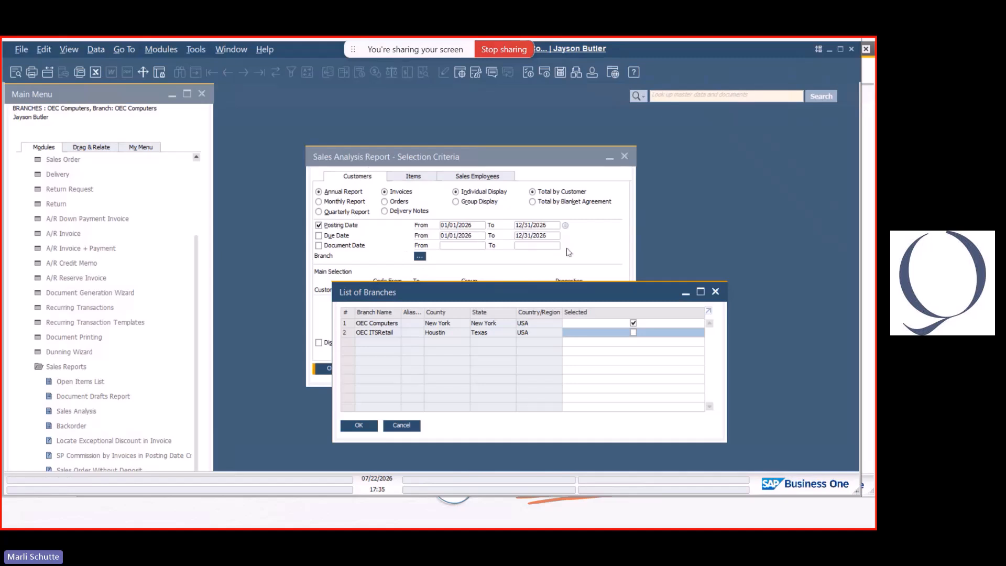
left_click(407, 425)
left_click(424, 180)
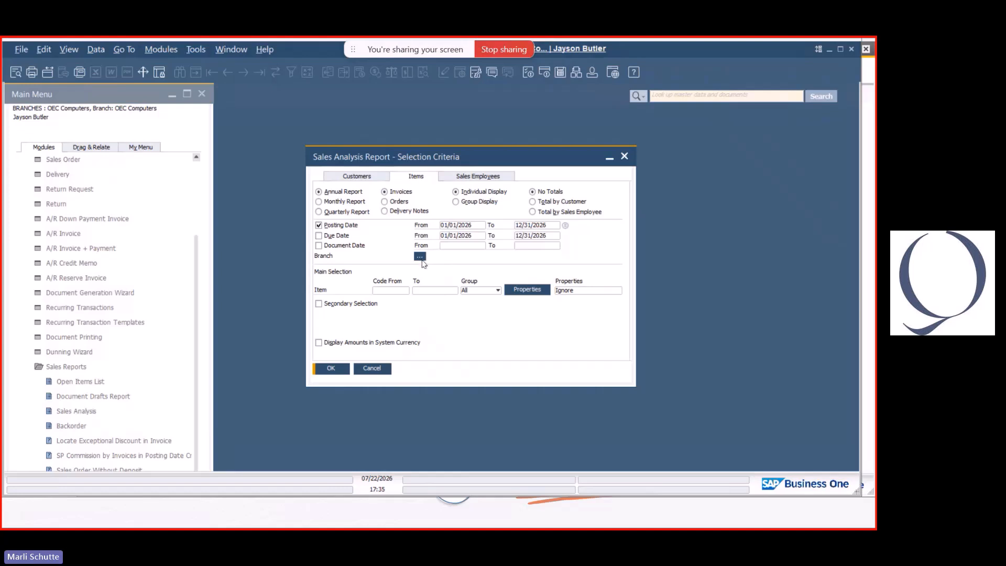
left_click(379, 371)
View the branch list in the Open Items List for A/R Invoices, close the report, and switch to the slide presentation.
left_click(138, 380)
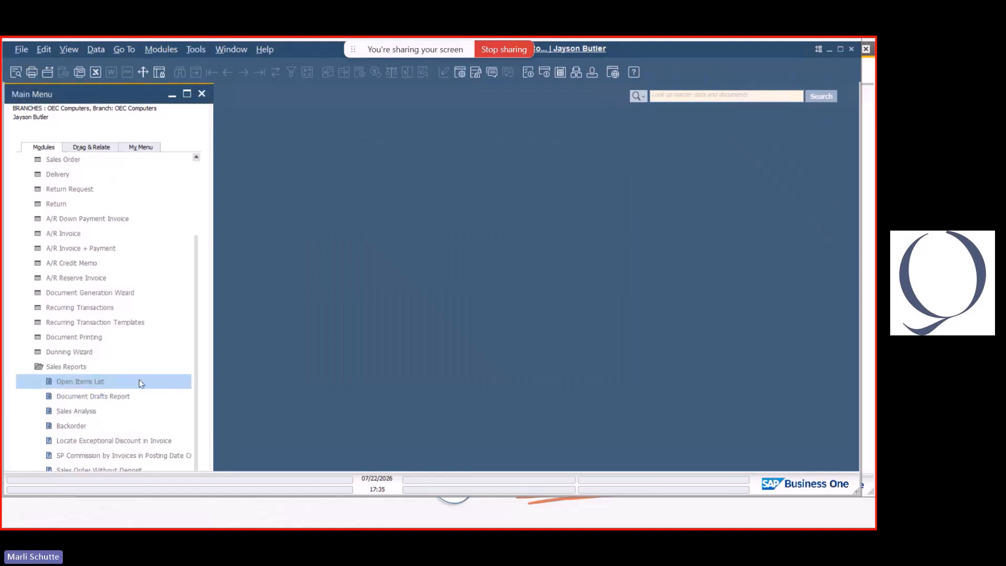
left_click(498, 150)
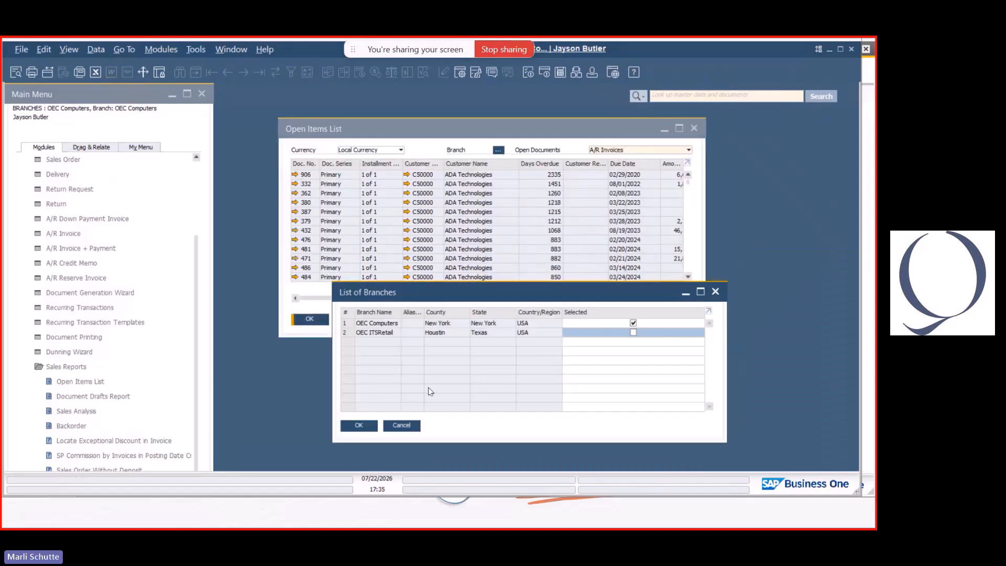
left_click(403, 425)
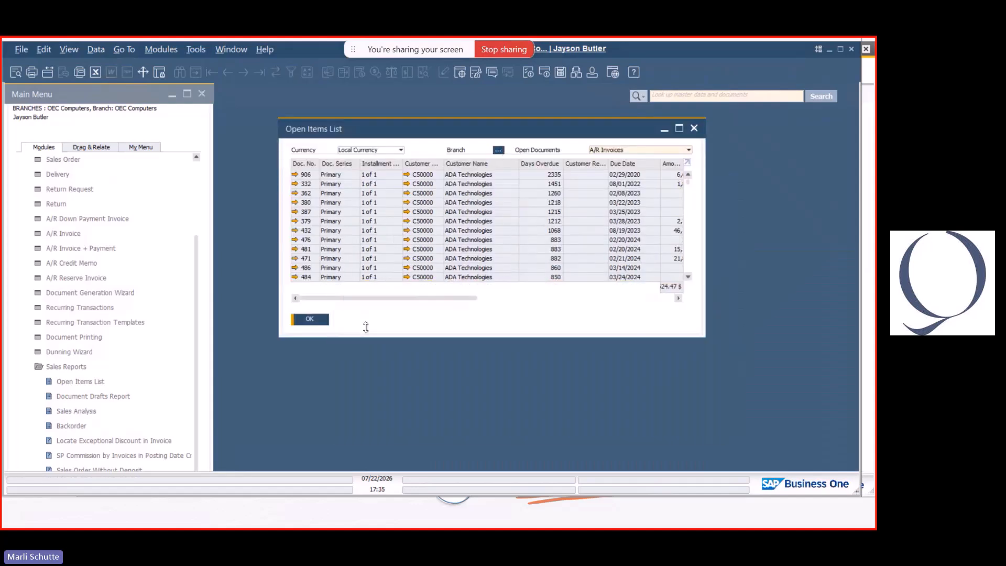
left_click(319, 319)
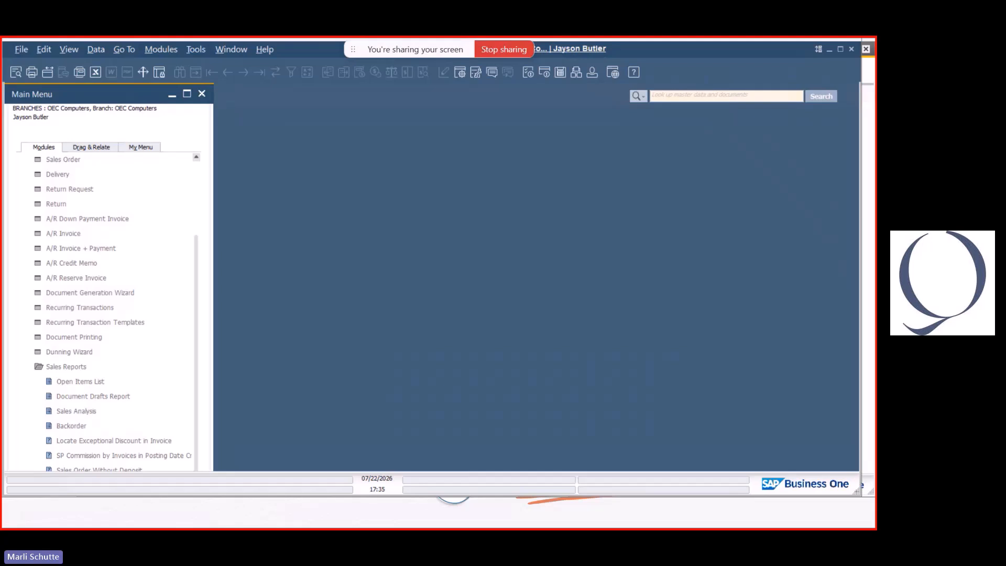
key("alt+Tab")
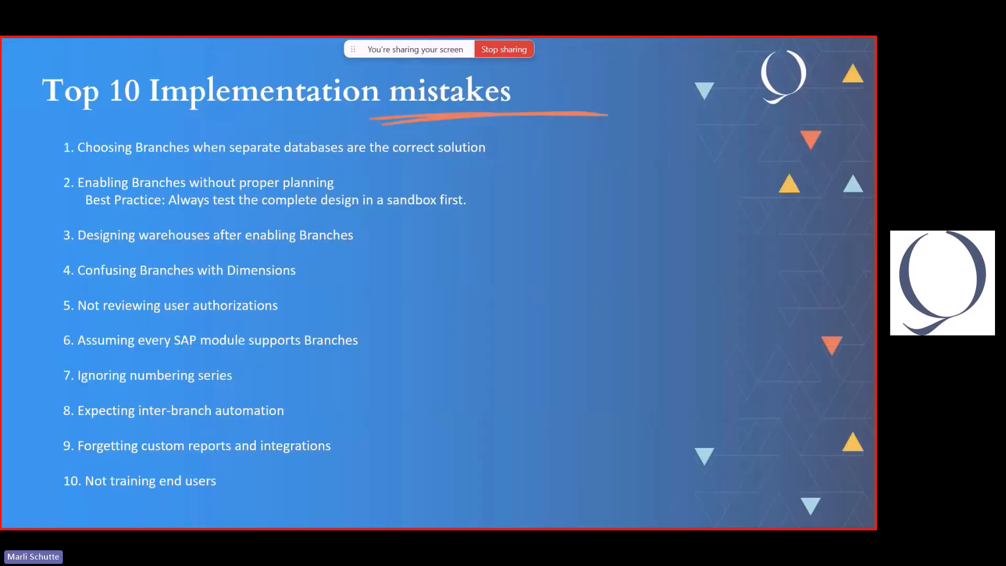
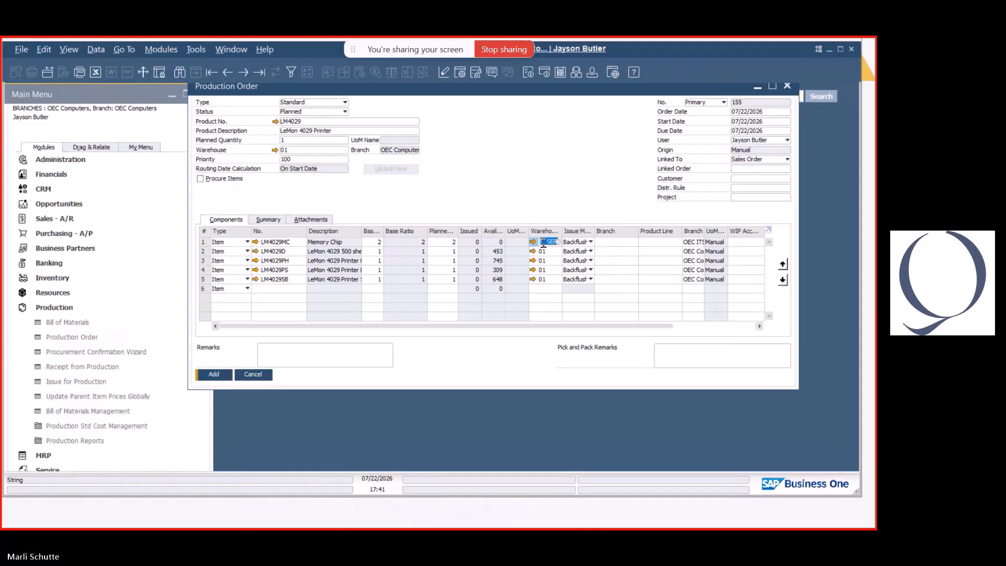
Enlarge and reposition the Production Order window, add the order for product LM4029, and switch to the slide presentation.
left_click_drag(461, 384, 462, 411)
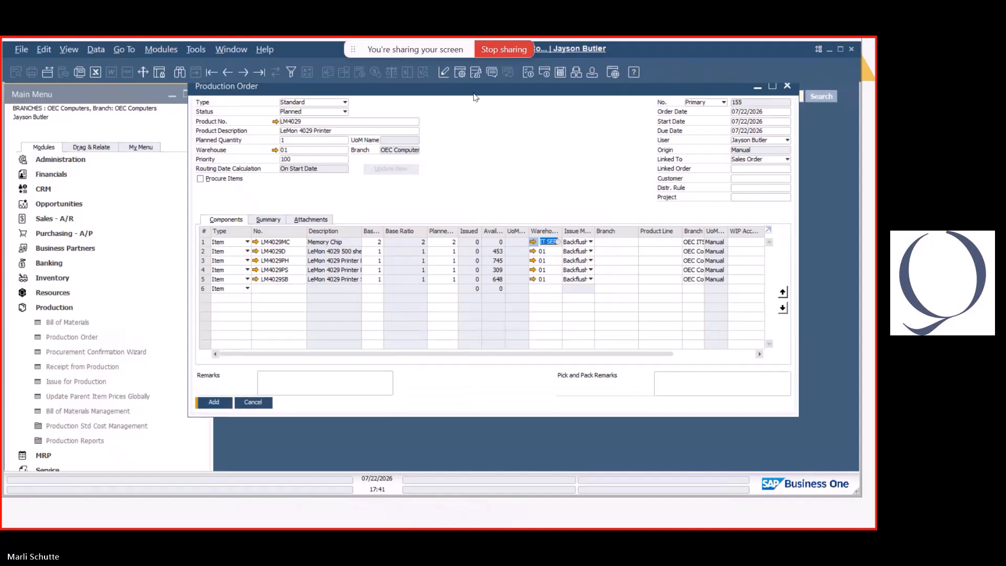
left_click_drag(476, 85, 499, 93)
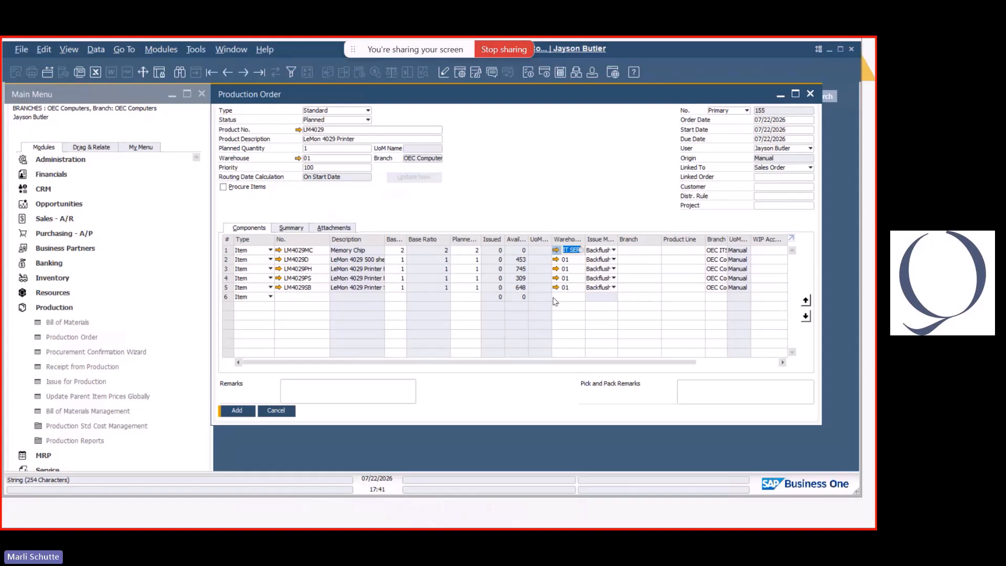
left_click(243, 414)
key("alt+Tab")
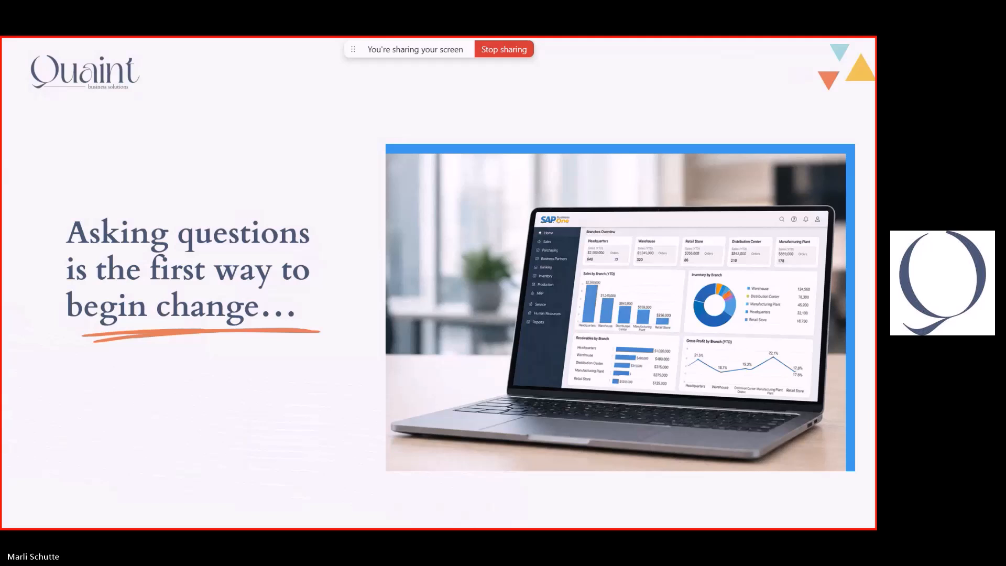
Switch back to SAP Business One and open the Branches setup from the financial setup options in Administration.
key("alt+Tab")
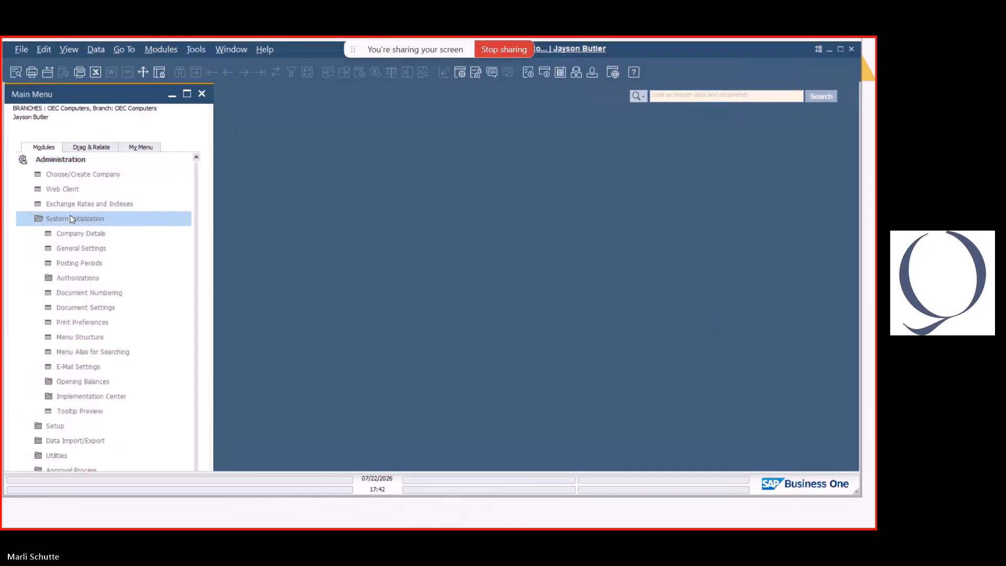
left_click(71, 219)
left_click(67, 233)
left_click(70, 262)
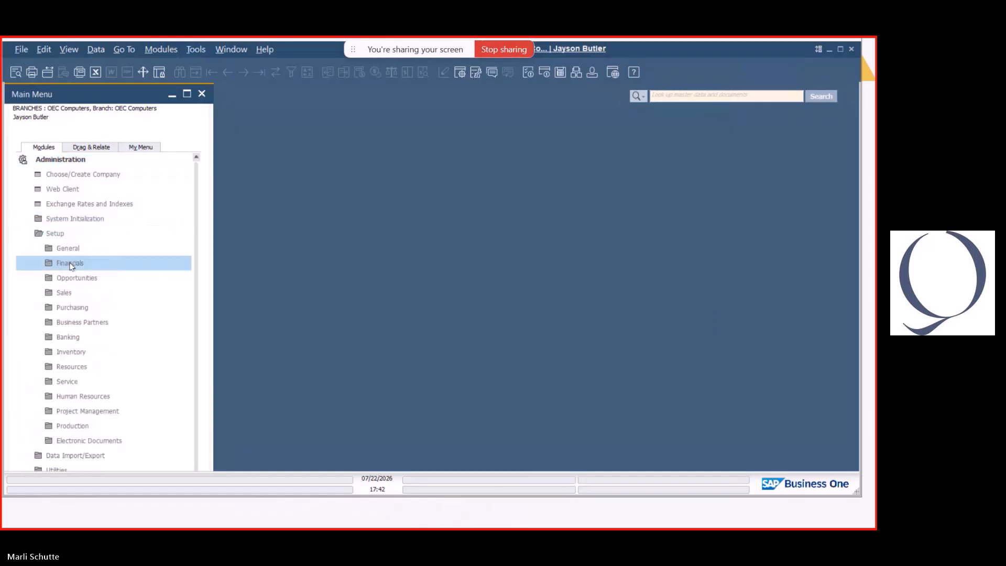
left_click(88, 382)
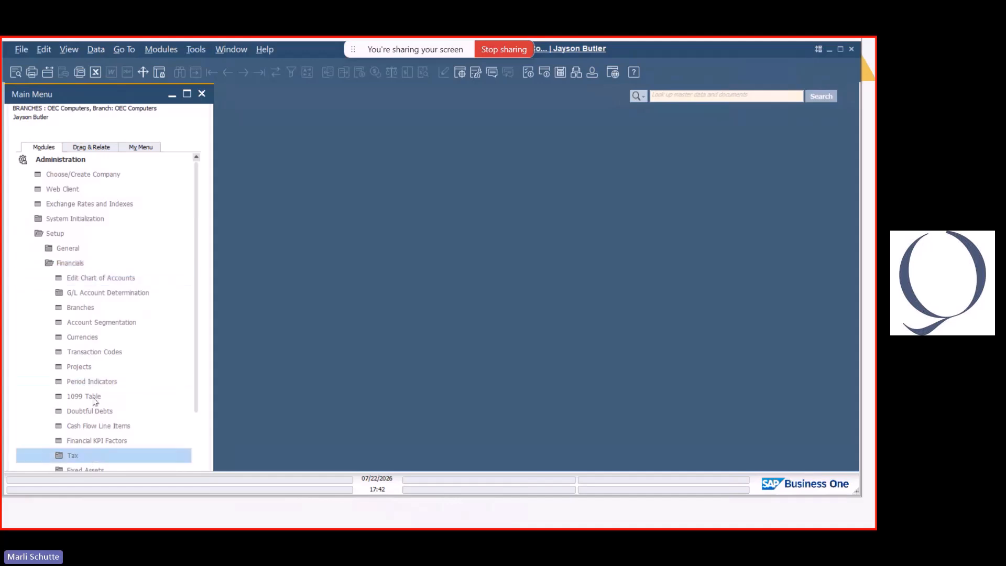
left_click(81, 307)
Examine the Tax Office No. of the OEC Computers and OEC ITSRetail branches, and reposition the Branches setup window.
mouse_move(281, 128)
left_mouse_down()
mouse_move(280, 106)
mouse_move(281, 116)
left_mouse_up()
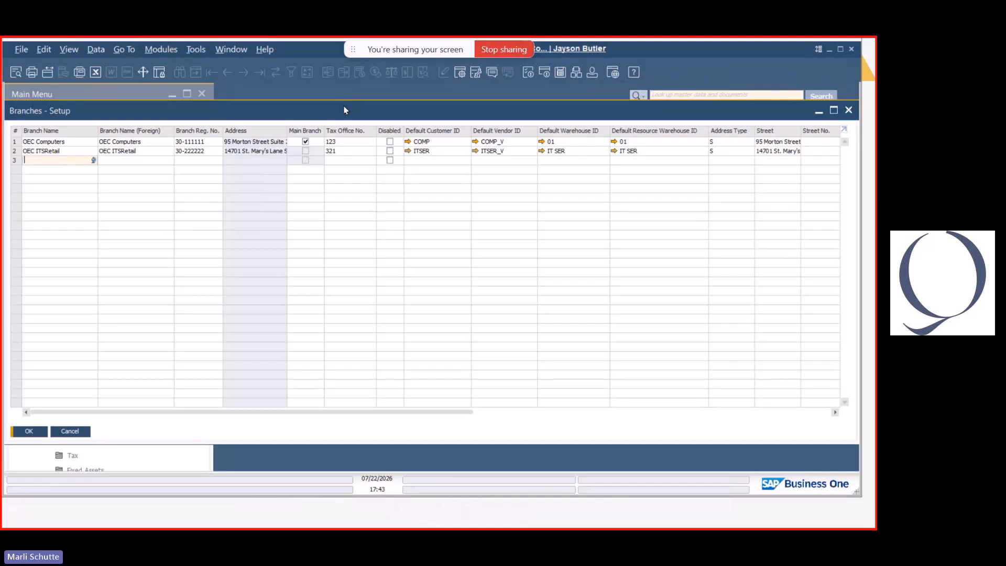
left_click(342, 142)
left_click(342, 150)
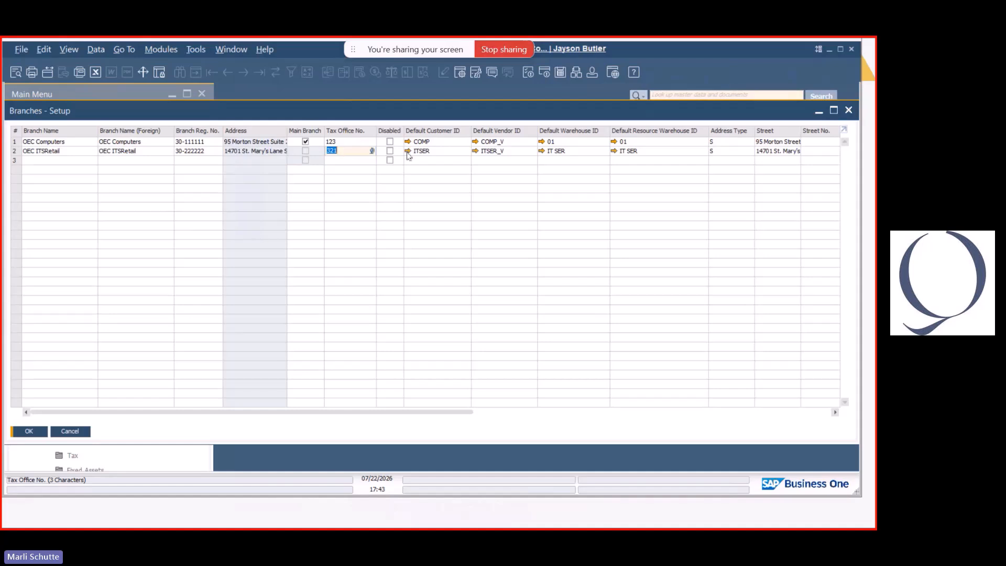
left_click(343, 142)
left_click(344, 151)
double_click(509, 116)
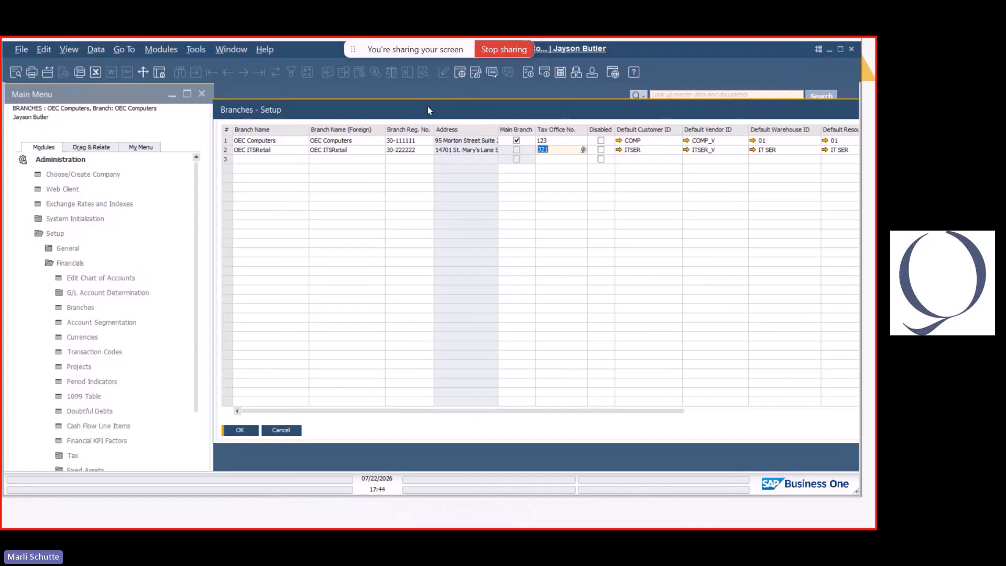
Collapse the Financials and Setup groups, and switch to the slide presentation to show its closing contact slide.
left_click(67, 262)
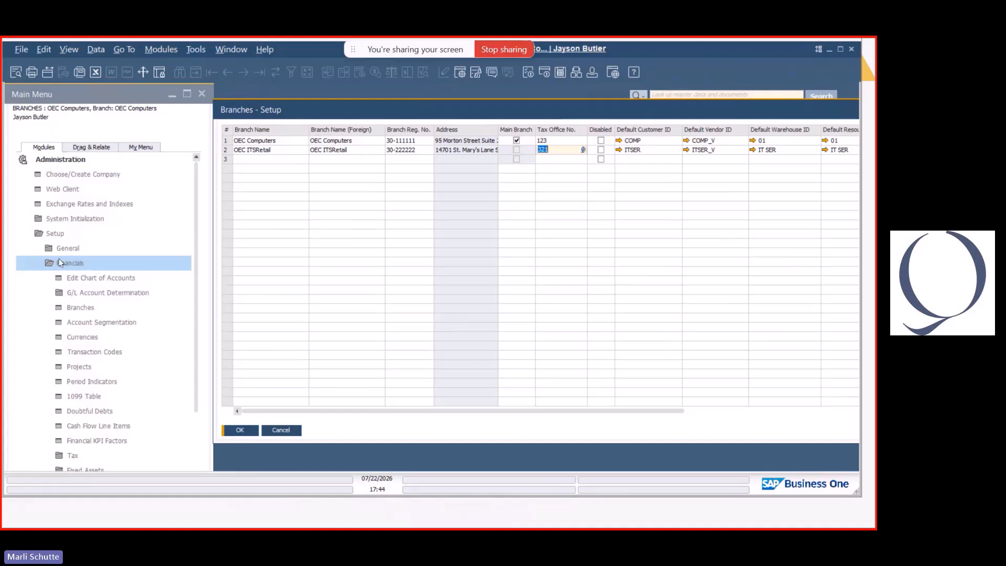
left_click(52, 232)
left_click(281, 106)
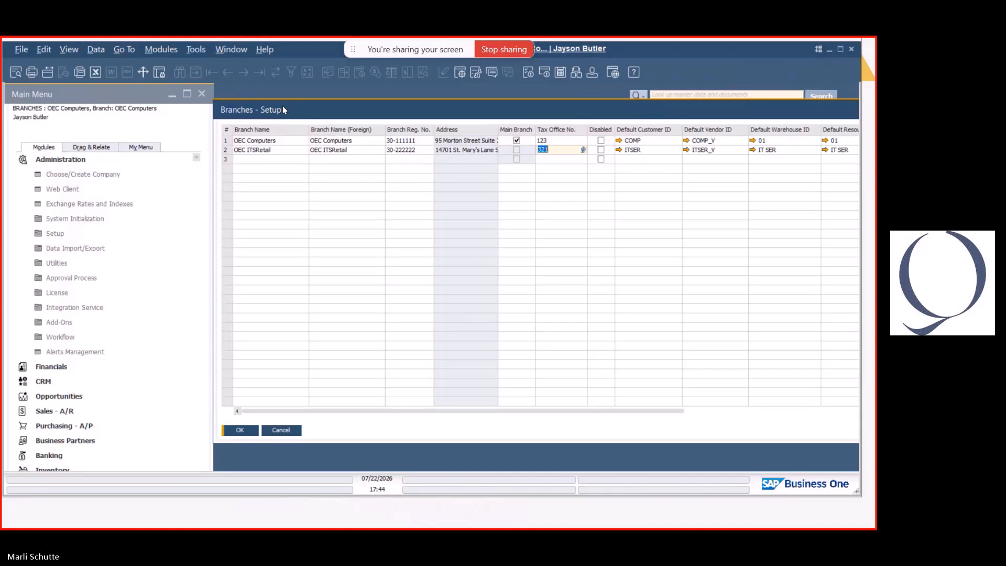
key("alt+Tab")
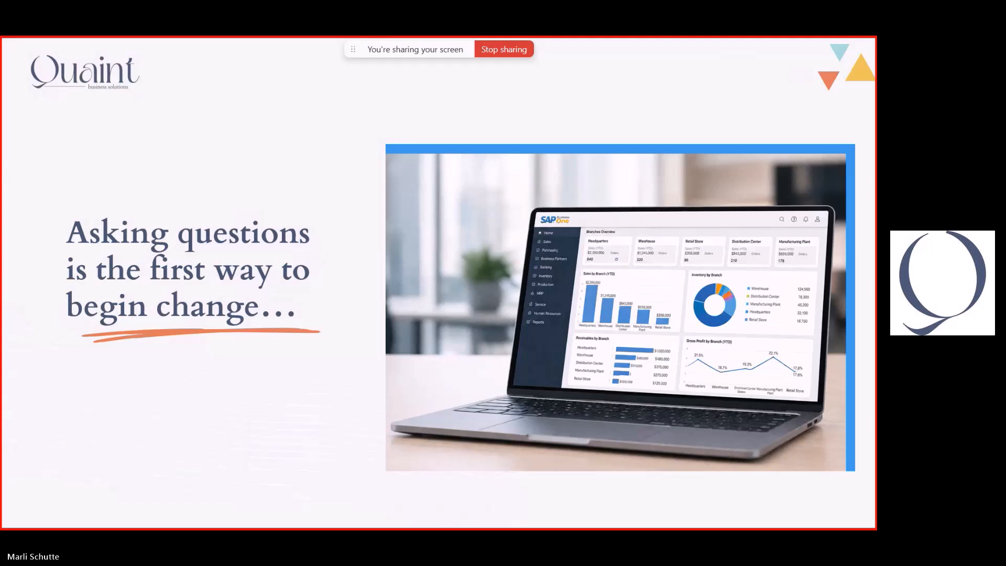
key("Right")
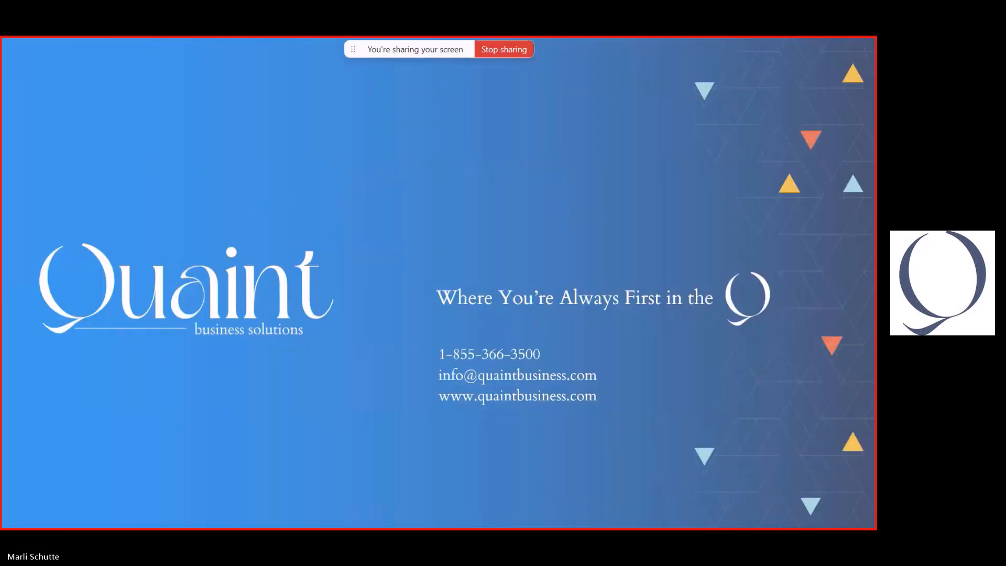